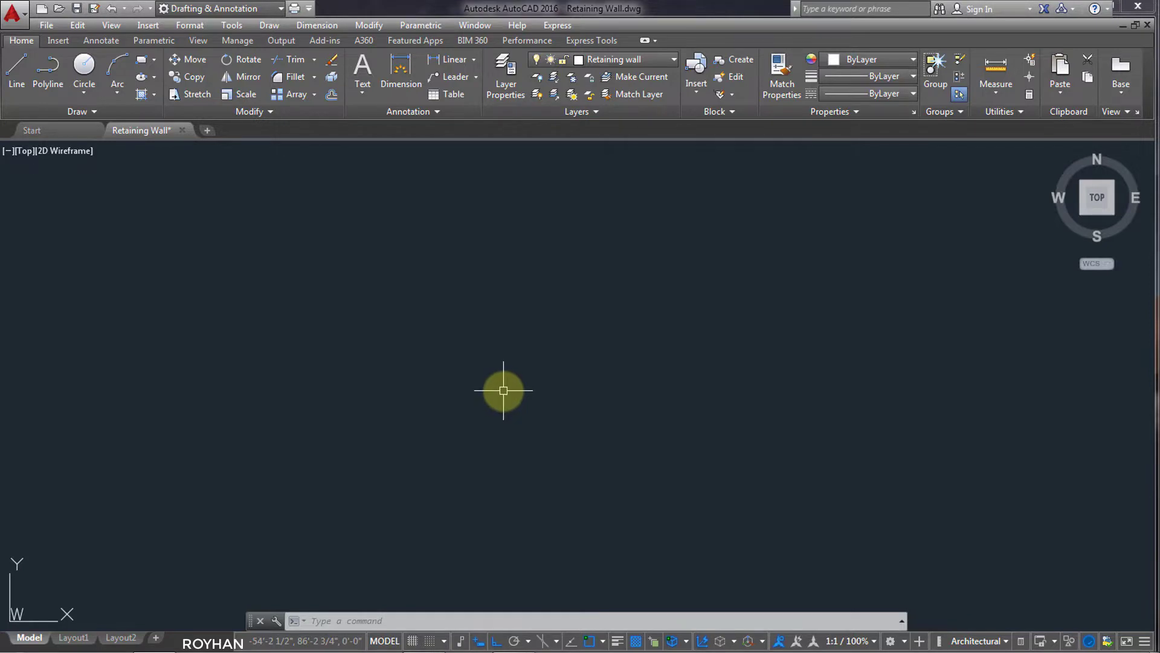
# Draw the footing outline as a closed rectangle of lines, 15' wide and 3' high
pyautogui.click(12, 83)
pyautogui.click(376, 474)
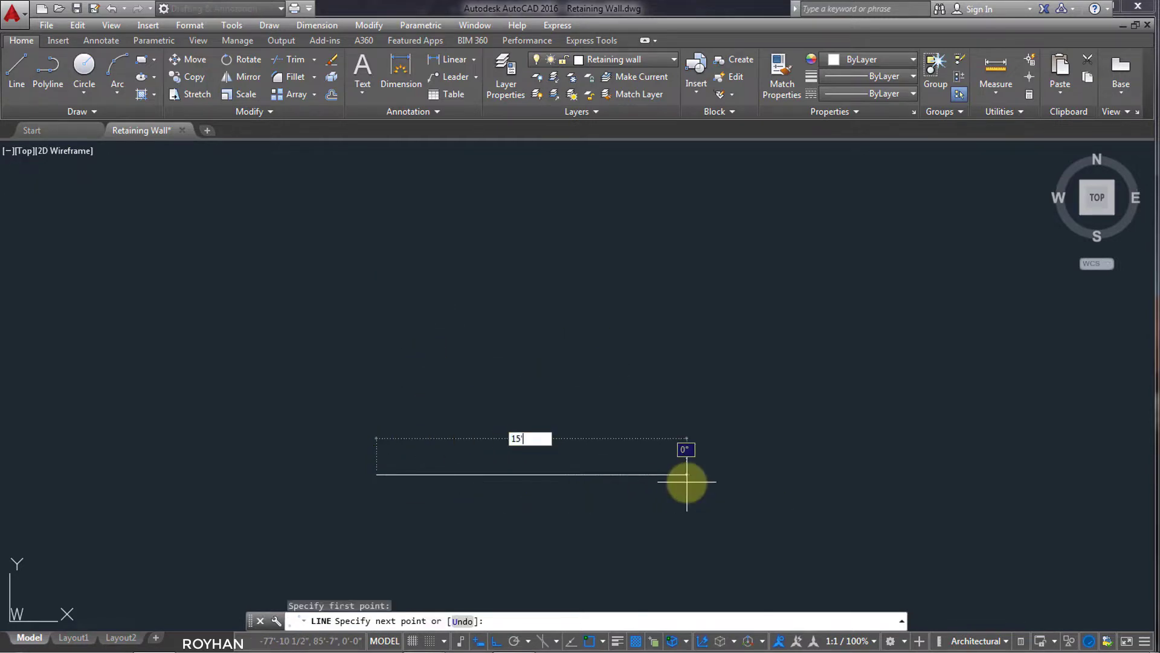
pyautogui.press('Return')
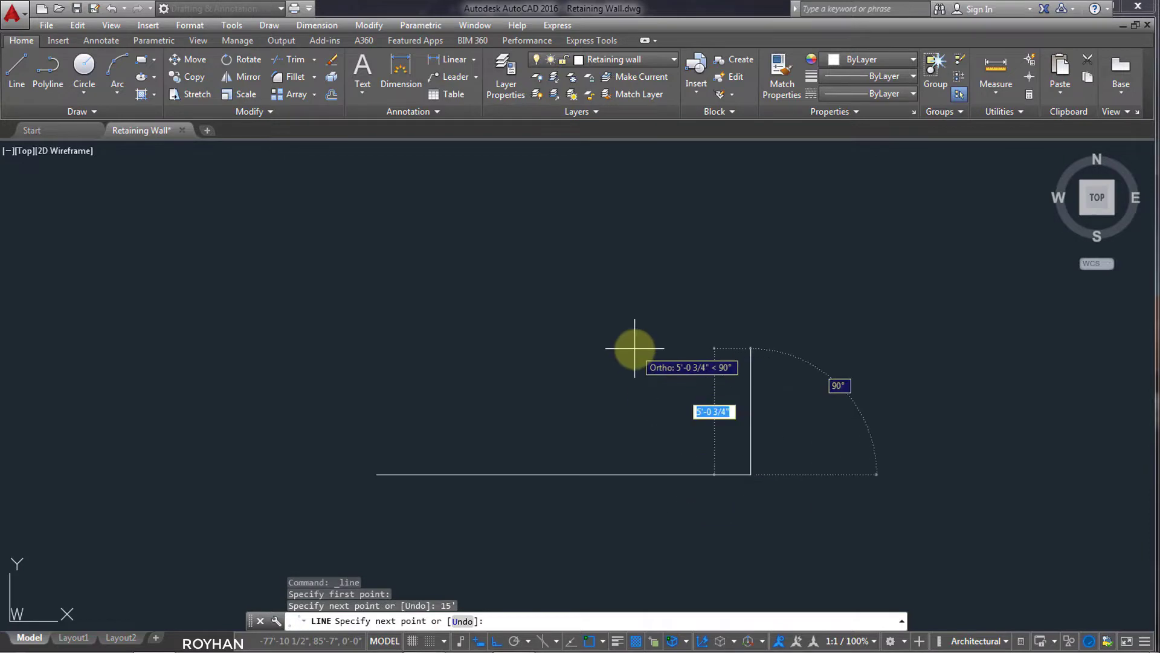
pyautogui.write('3')
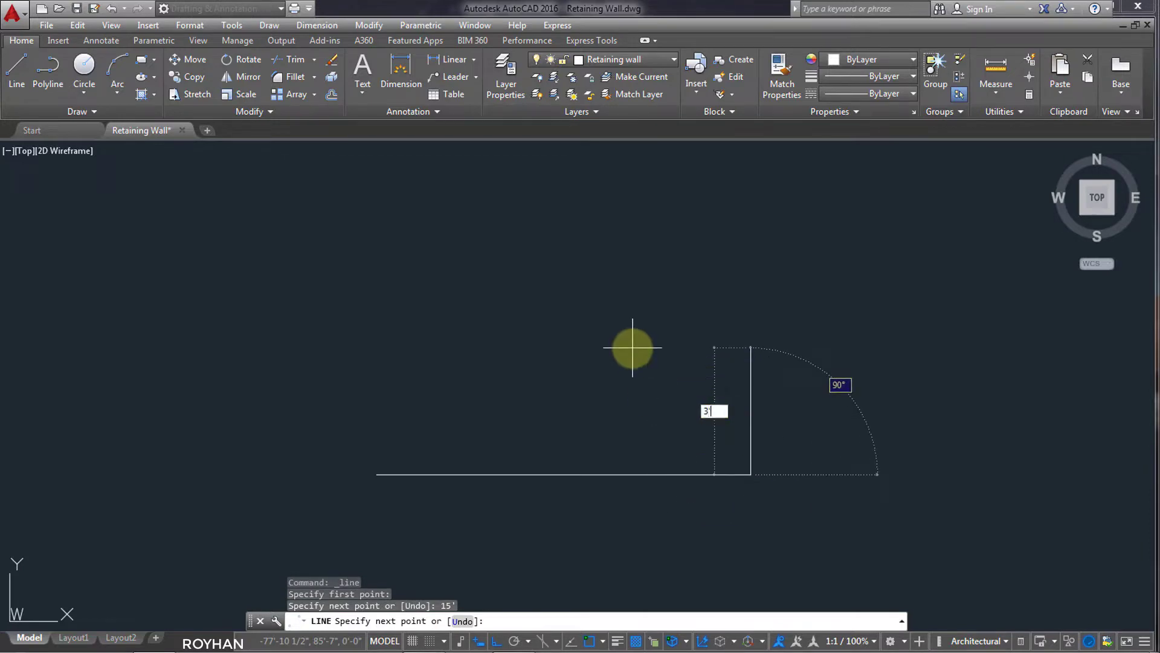
pyautogui.write("'")
pyautogui.press('Return')
pyautogui.write('1')
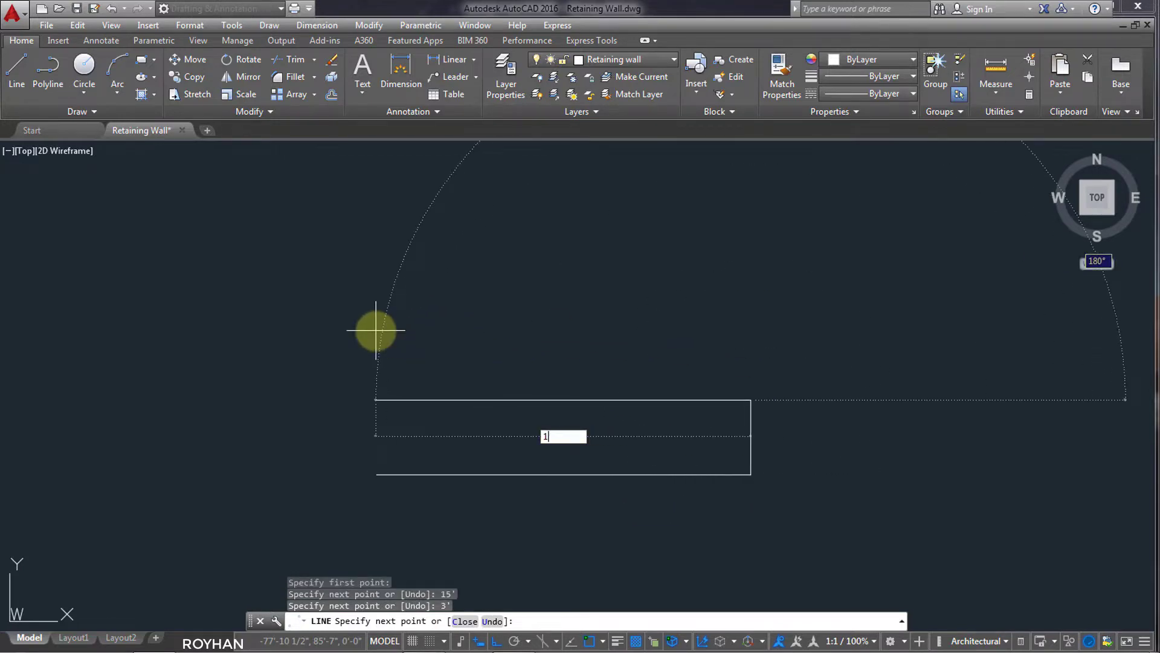
pyautogui.write("5'")
pyautogui.press('Return')
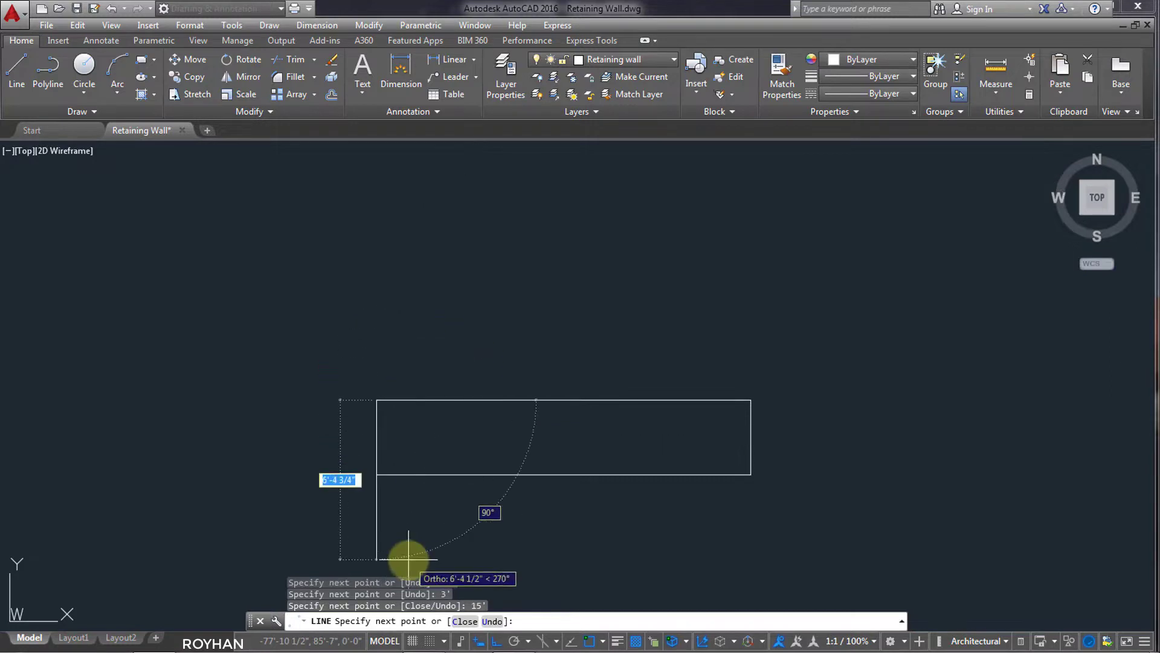
pyautogui.write("'")
pyautogui.press('Return')
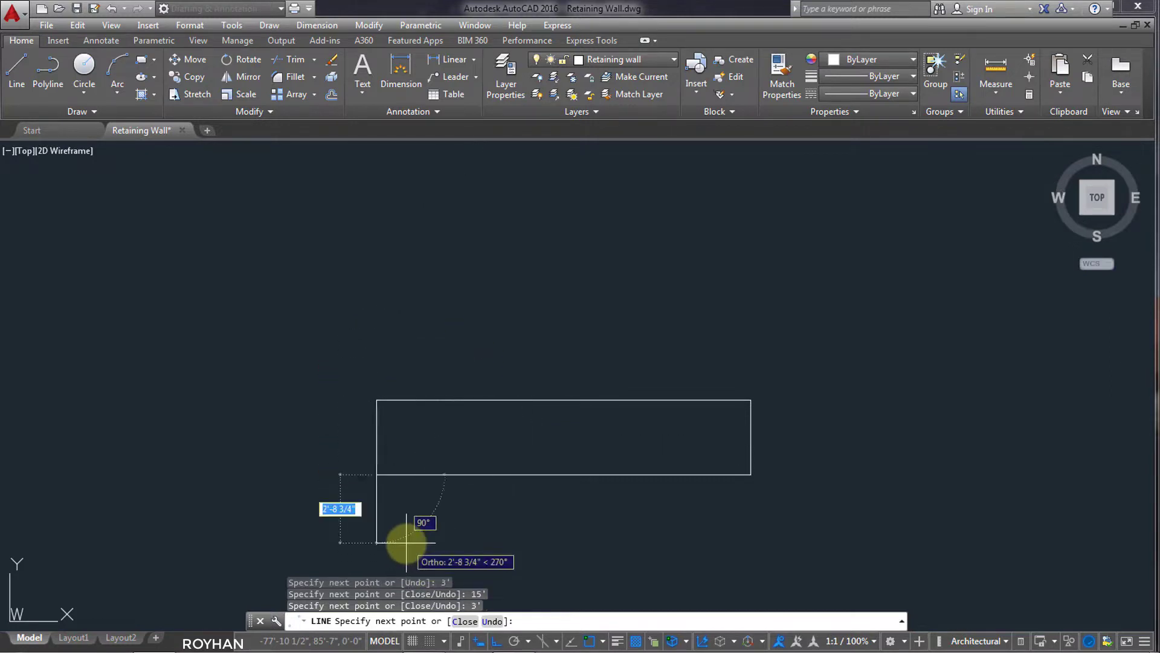
pyautogui.press('Return')
# Draw a 7' vertical line upward from the midpoint of the footing's top edge
pyautogui.click(25, 64)
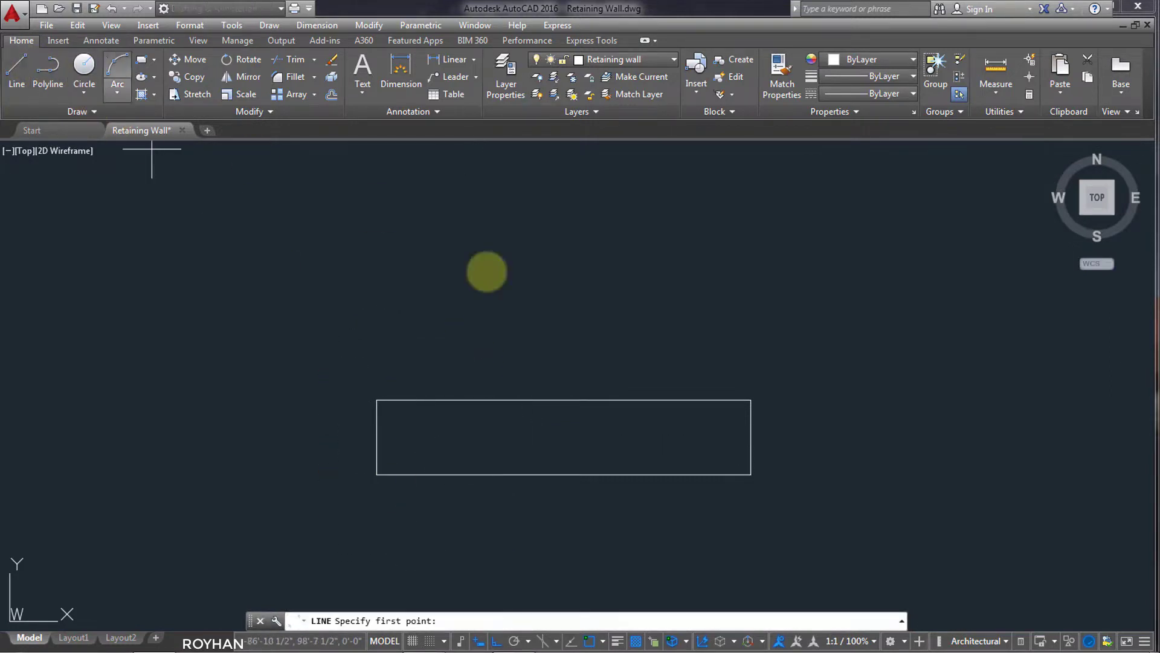
pyautogui.click(566, 399)
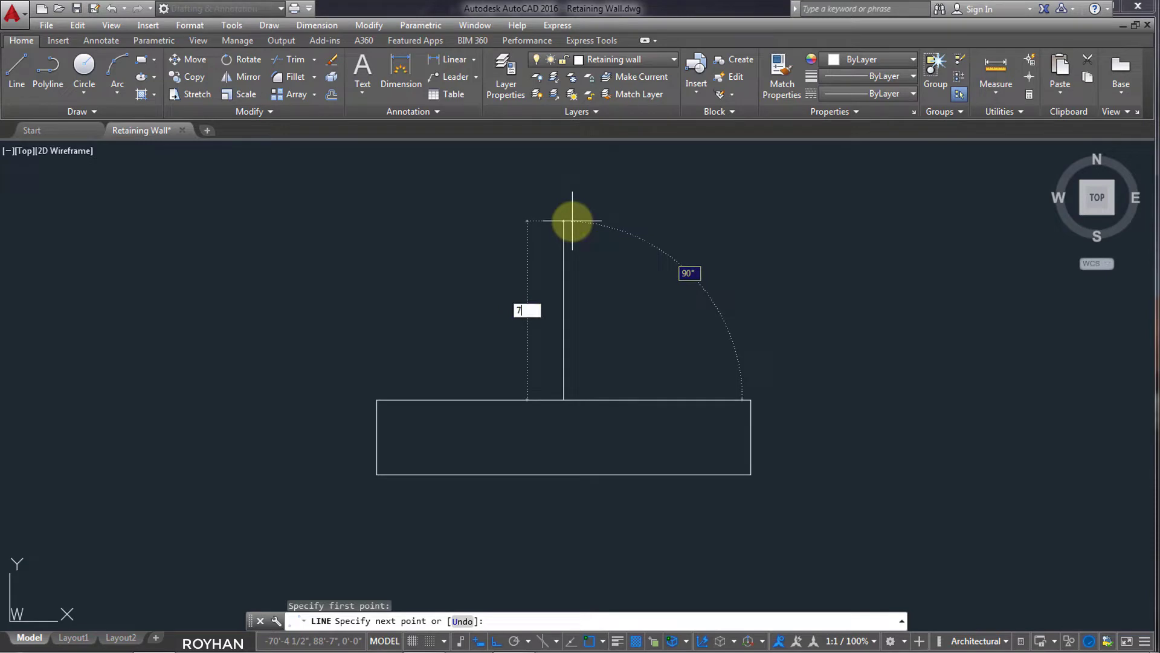
pyautogui.press('Return')
pyautogui.press('Return')
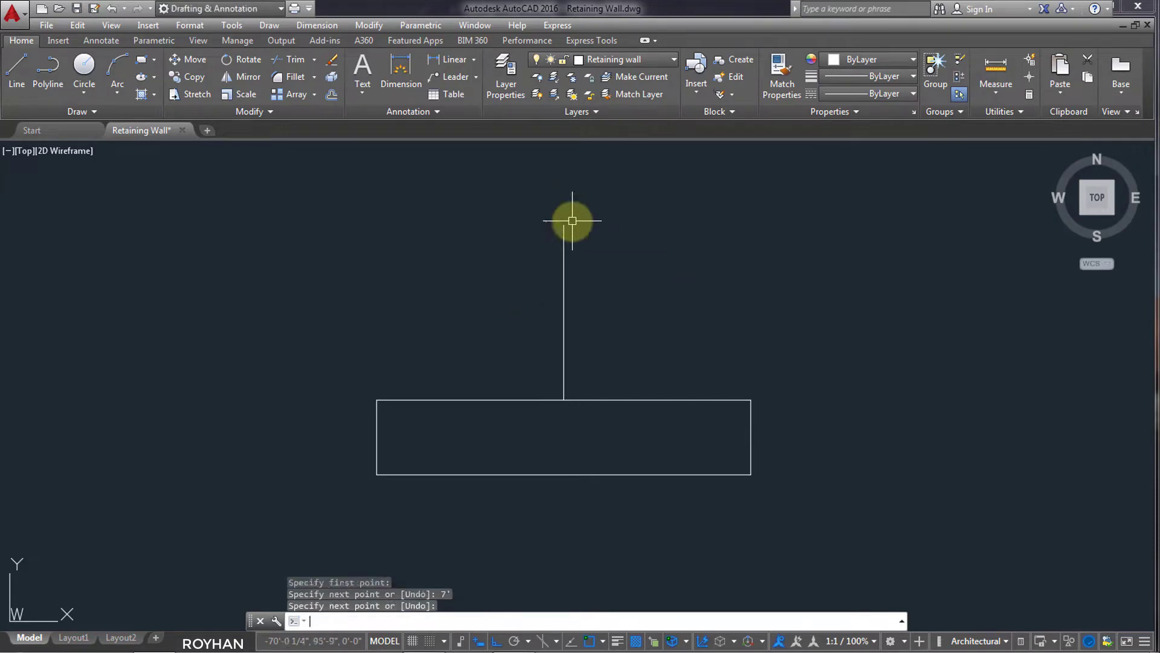
# Offset the vertical centre line 2' to the left and 2'6" to the right to form the stem faces
pyautogui.write('o')
pyautogui.press('Return')
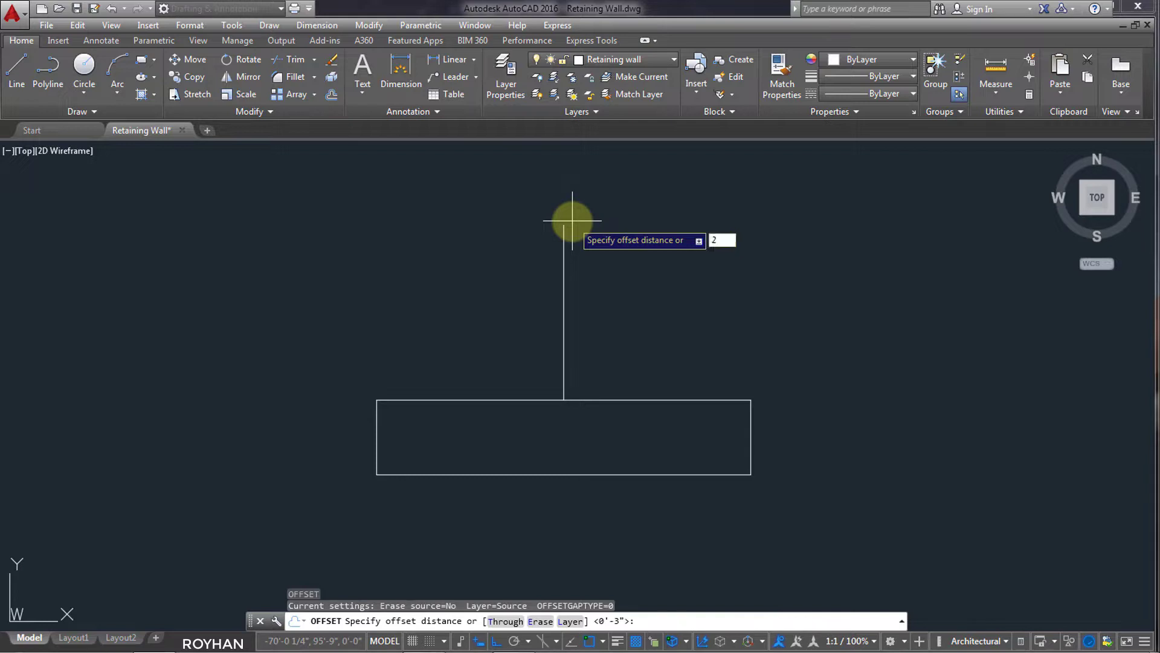
pyautogui.press('Return')
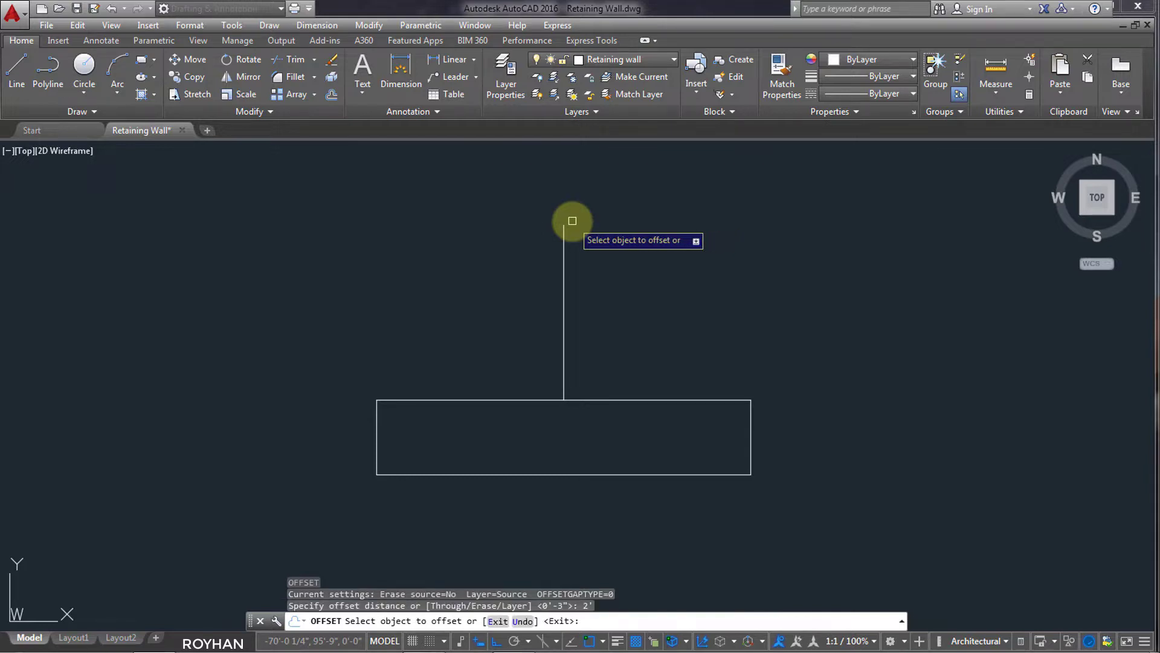
pyautogui.click(564, 277)
pyautogui.click(488, 278)
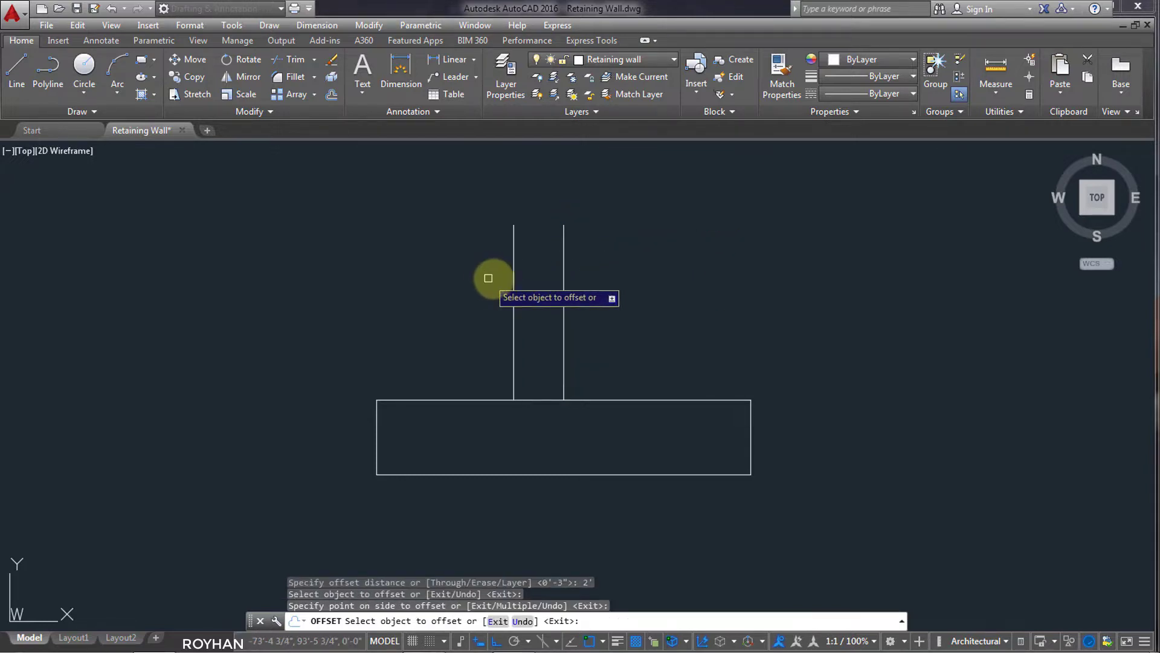
pyautogui.click(564, 327)
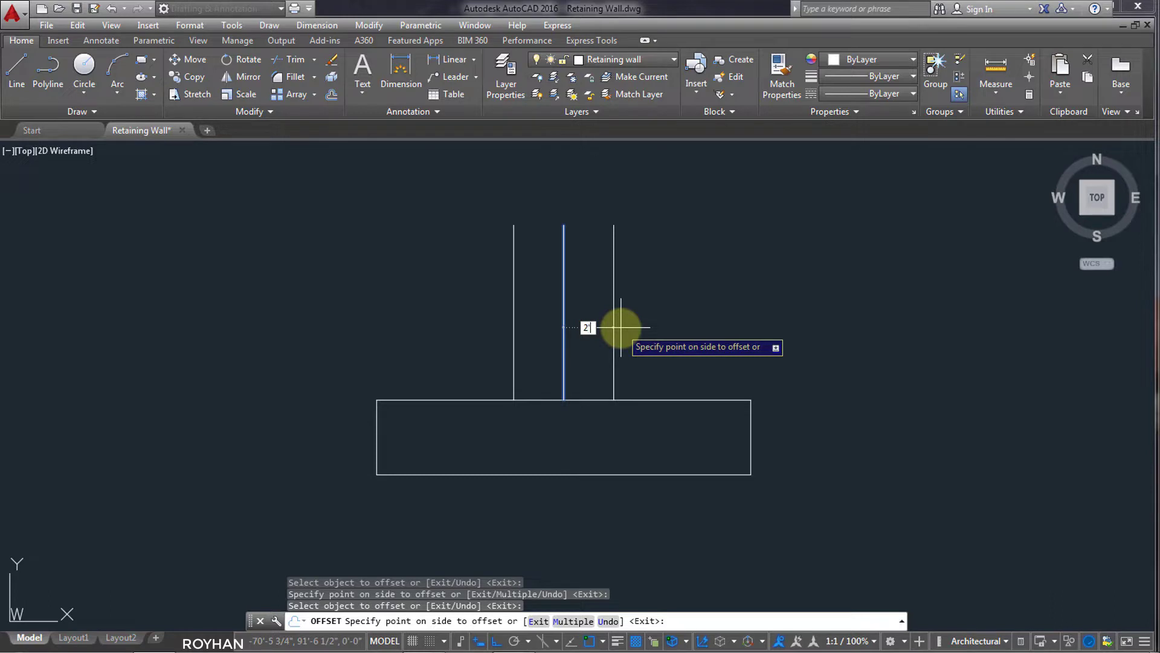
pyautogui.write("2'6")
pyautogui.press('Return')
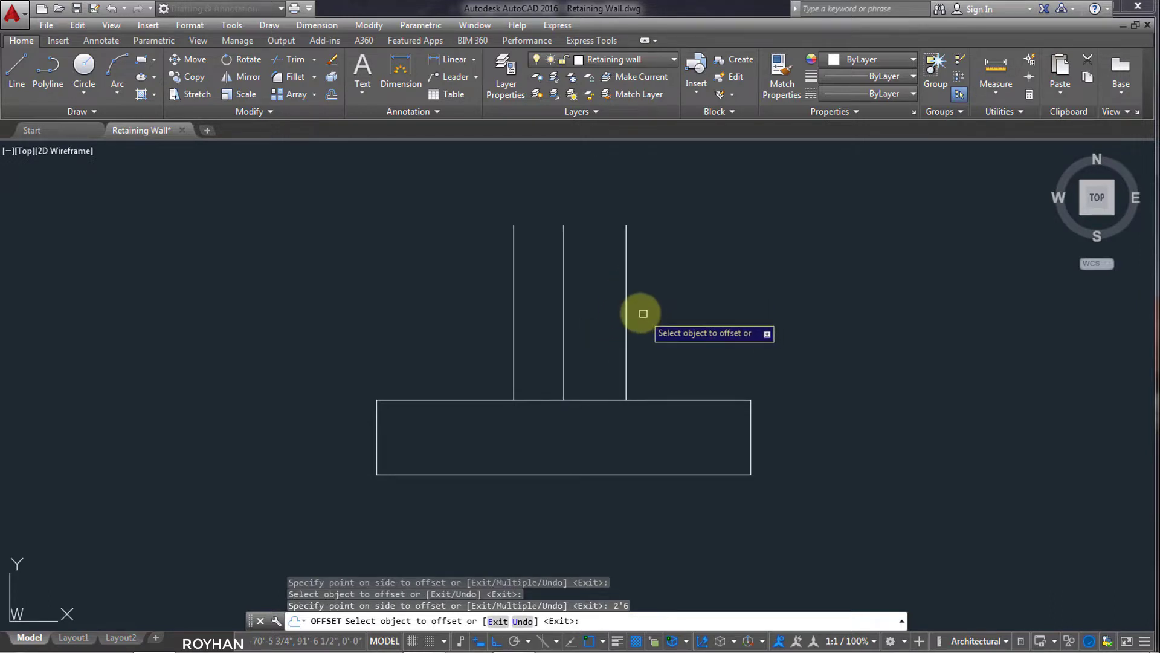
pyautogui.press('Return')
# Close the top of the stem with a horizontal line between the upper ends of its two outer faces
pyautogui.click(17, 84)
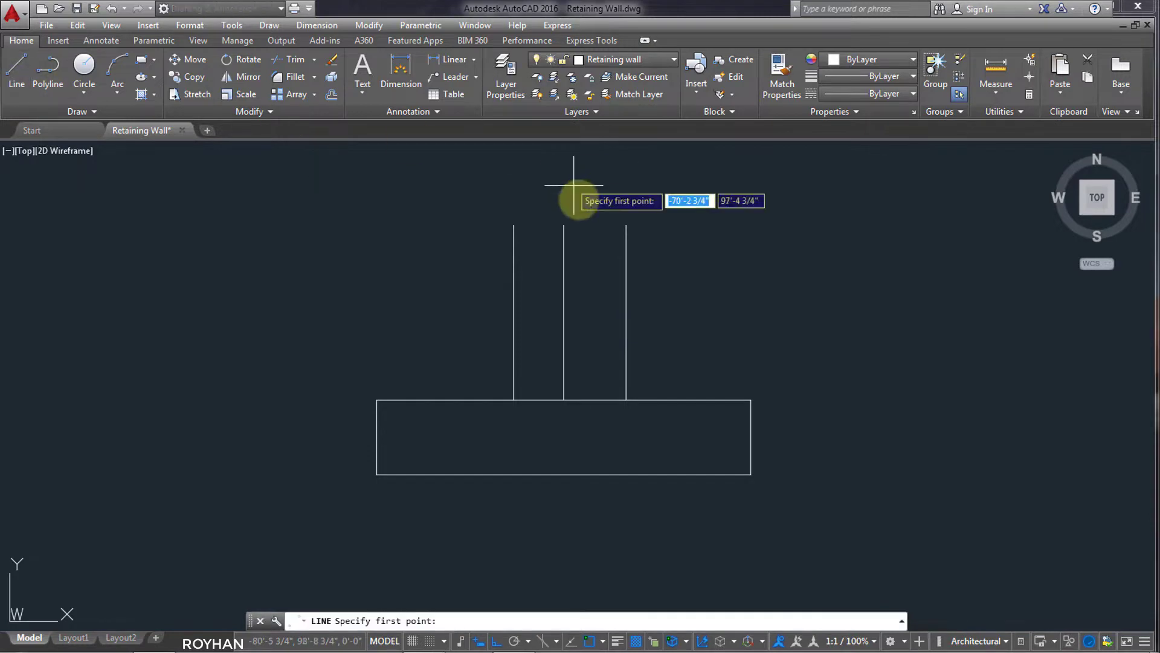
pyautogui.click(513, 225)
pyautogui.click(626, 226)
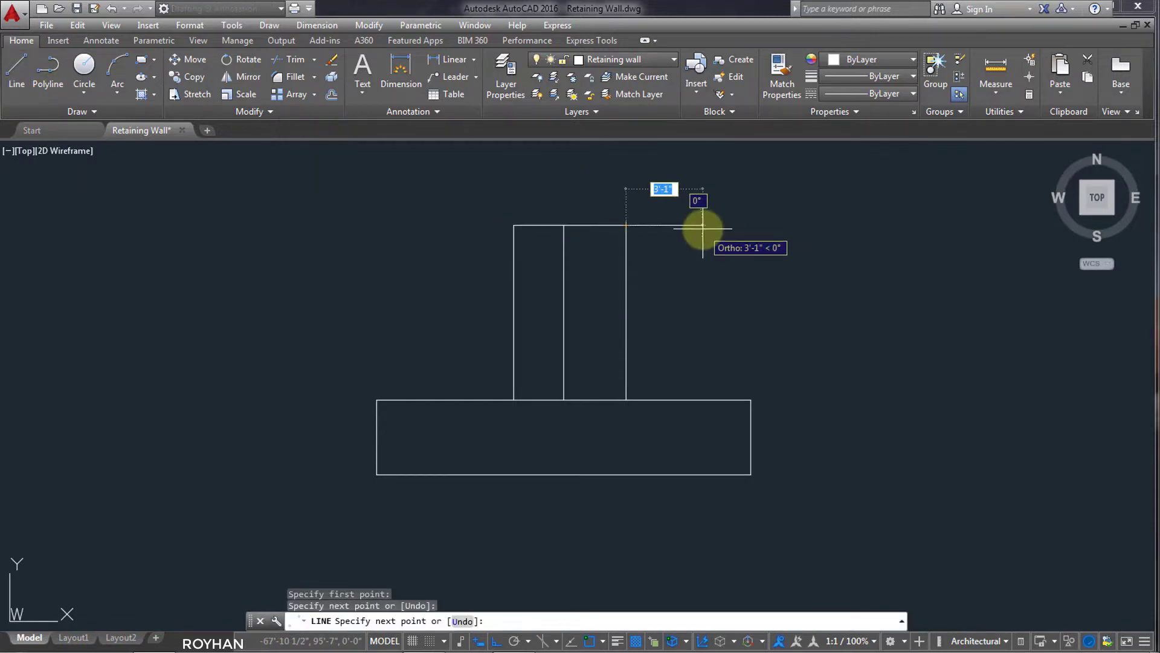
pyautogui.press('Return')
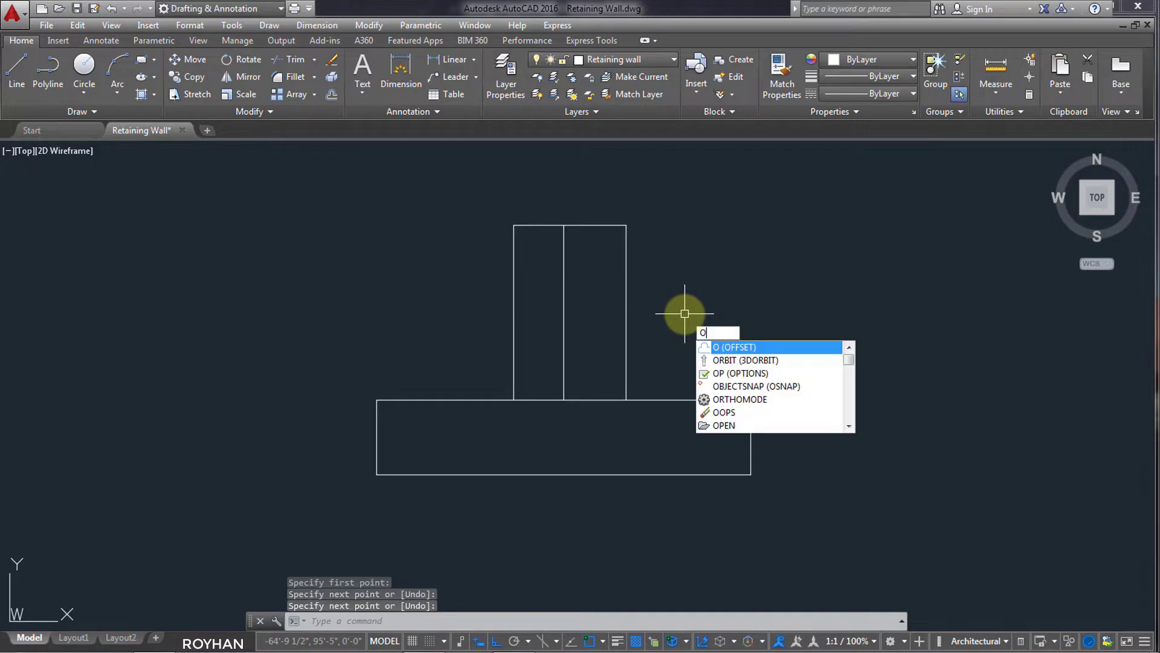
# Offset the stem's right, top and left edges 3" inward
pyautogui.press('Return')
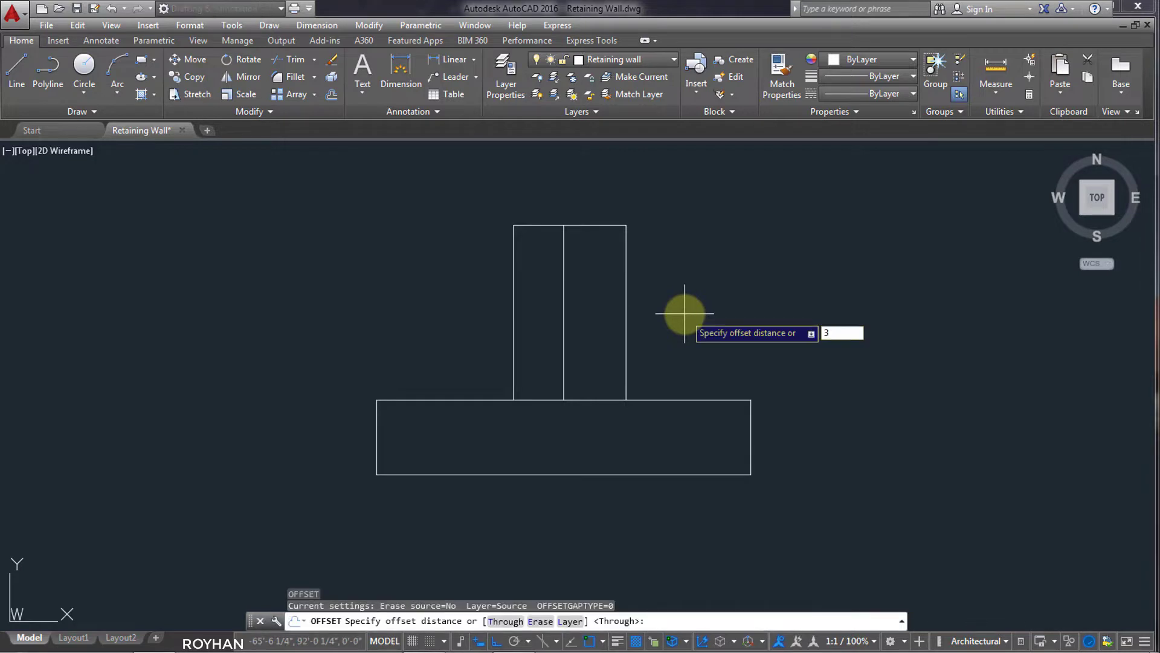
pyautogui.press('Return')
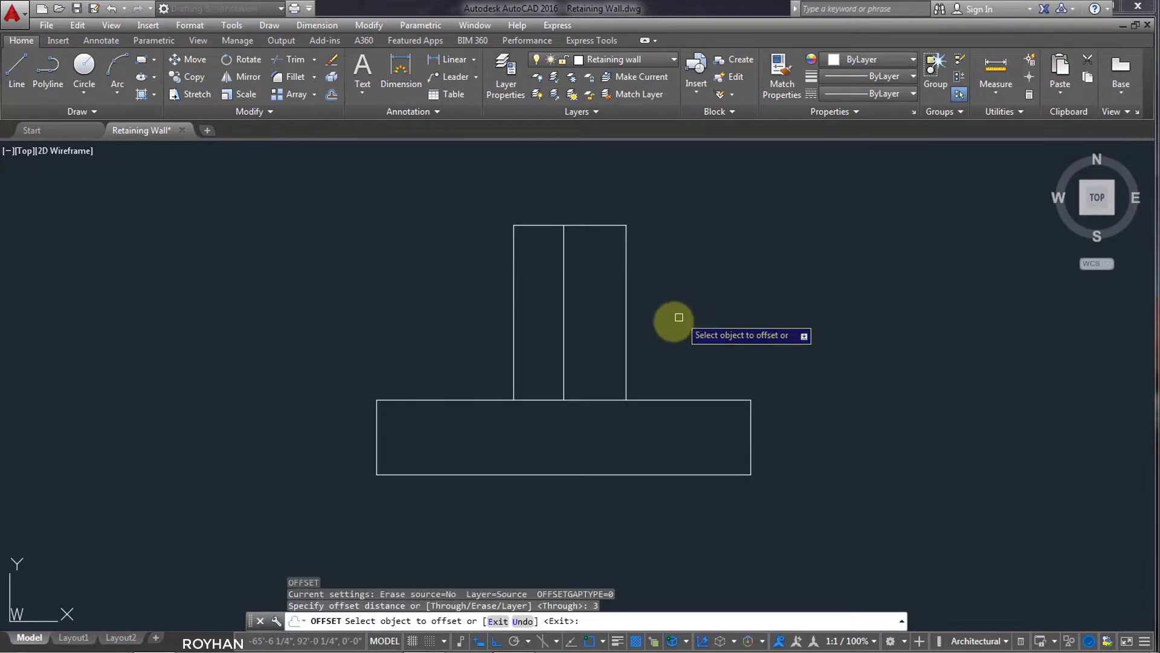
pyautogui.click(627, 333)
pyautogui.click(610, 333)
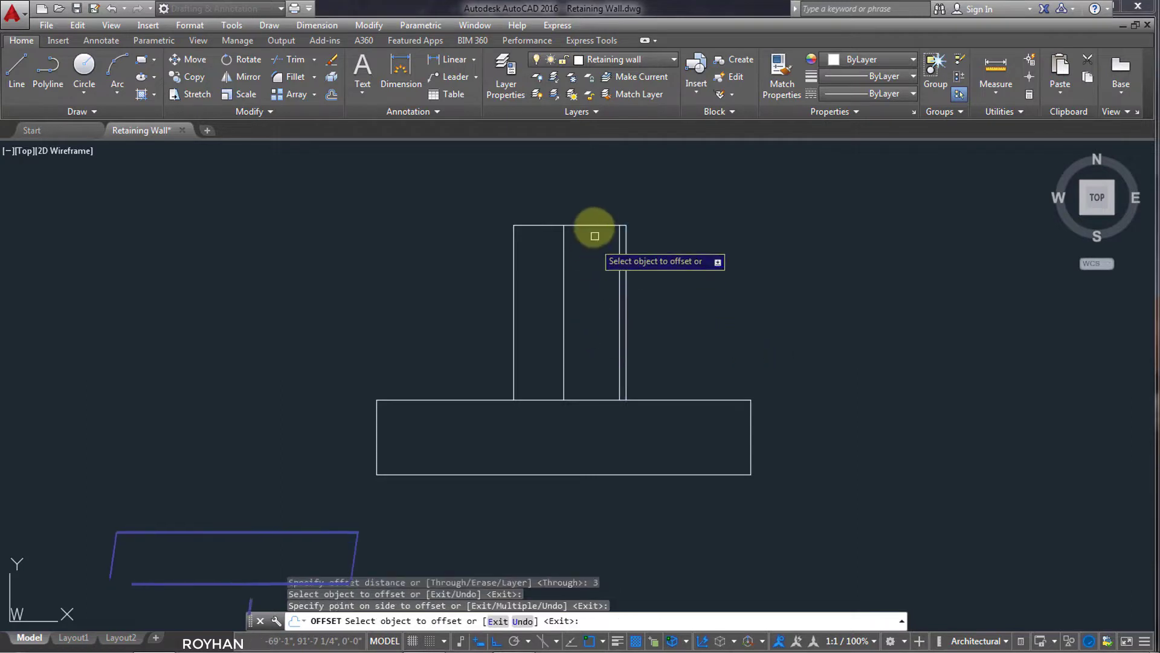
pyautogui.click(593, 226)
pyautogui.click(593, 250)
pyautogui.click(514, 292)
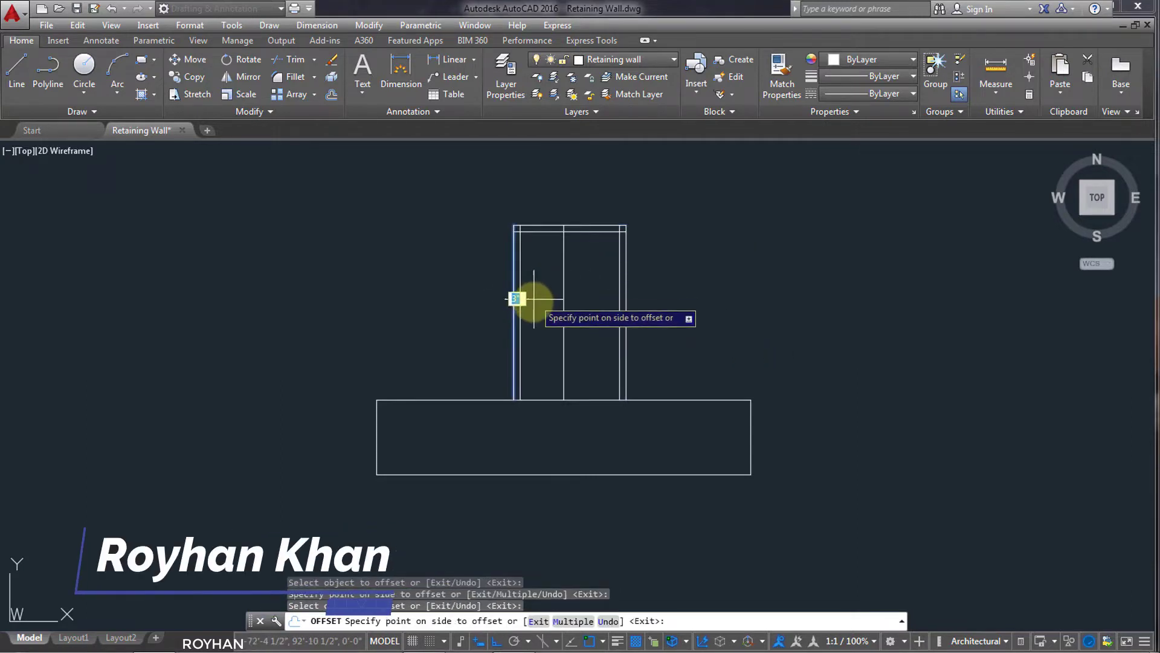
pyautogui.click(528, 303)
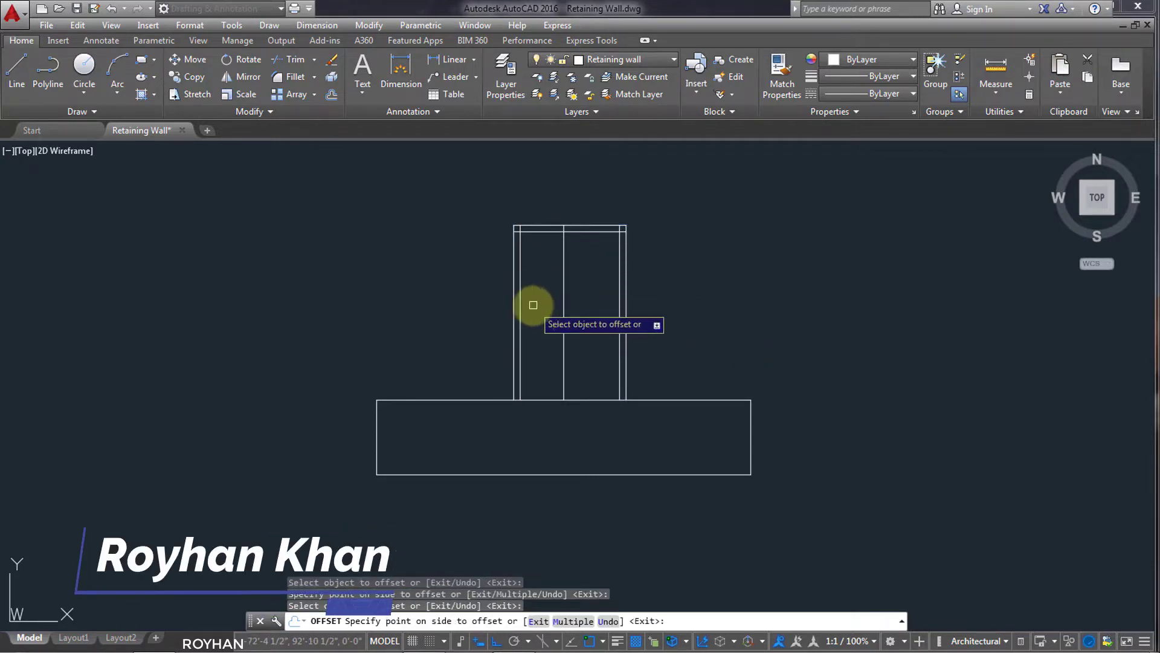
# Offset the footing's bottom, left, top and right edges inward by the same 3" distance
pyautogui.click(578, 474)
pyautogui.click(571, 452)
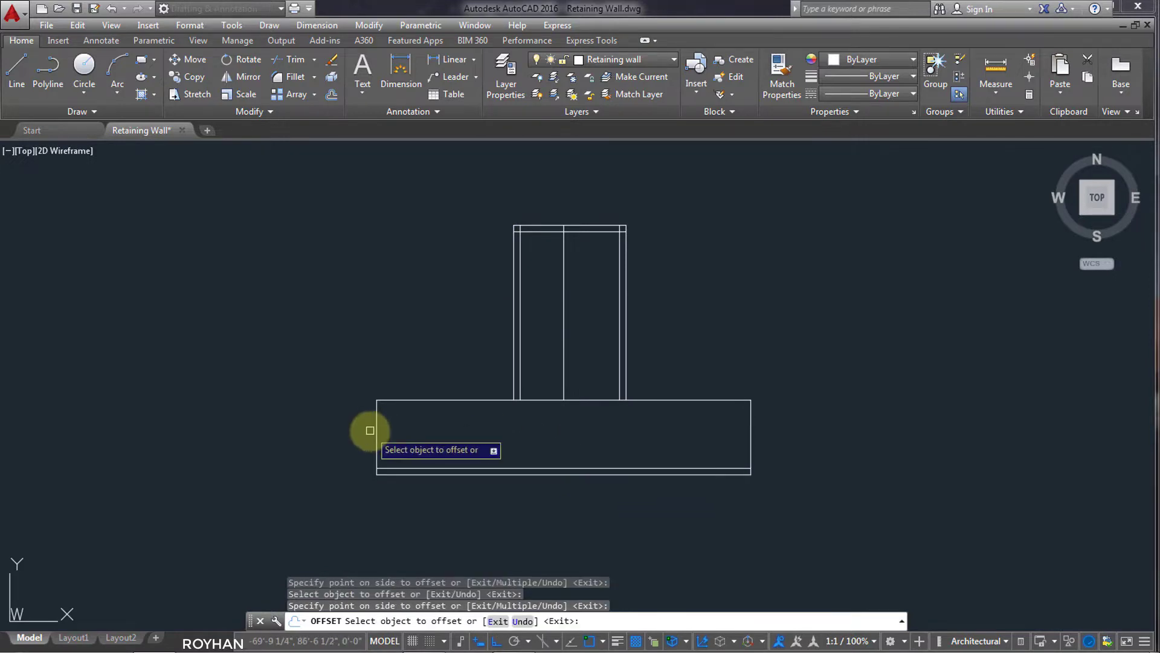
pyautogui.click(373, 430)
pyautogui.click(450, 423)
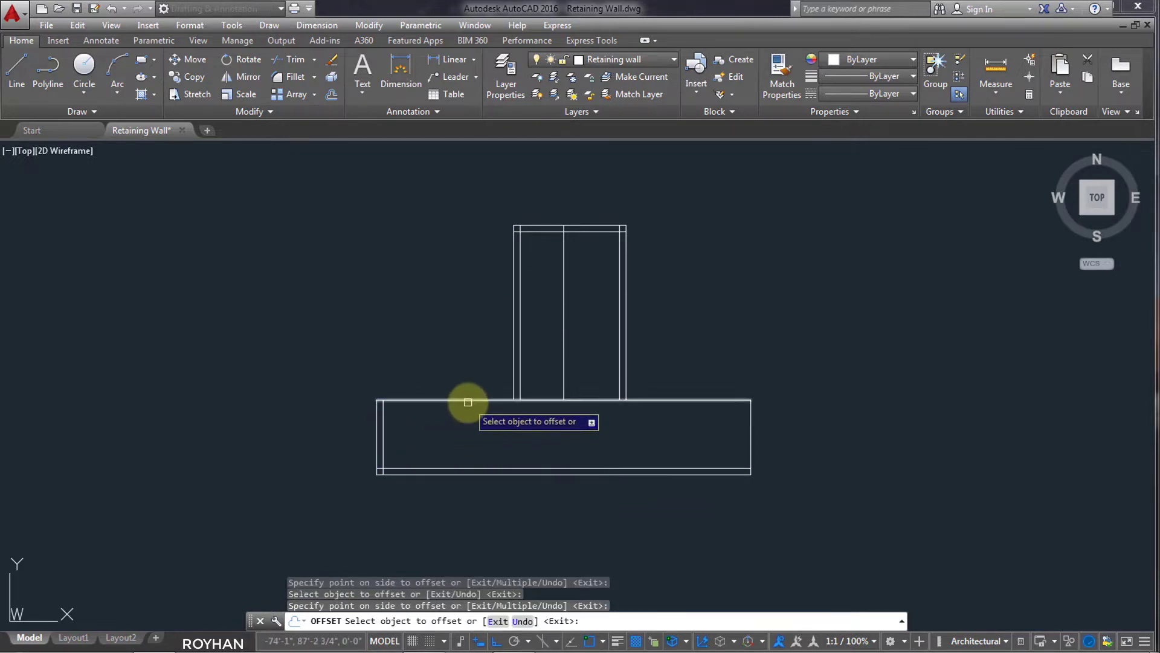
pyautogui.click(464, 400)
pyautogui.click(467, 432)
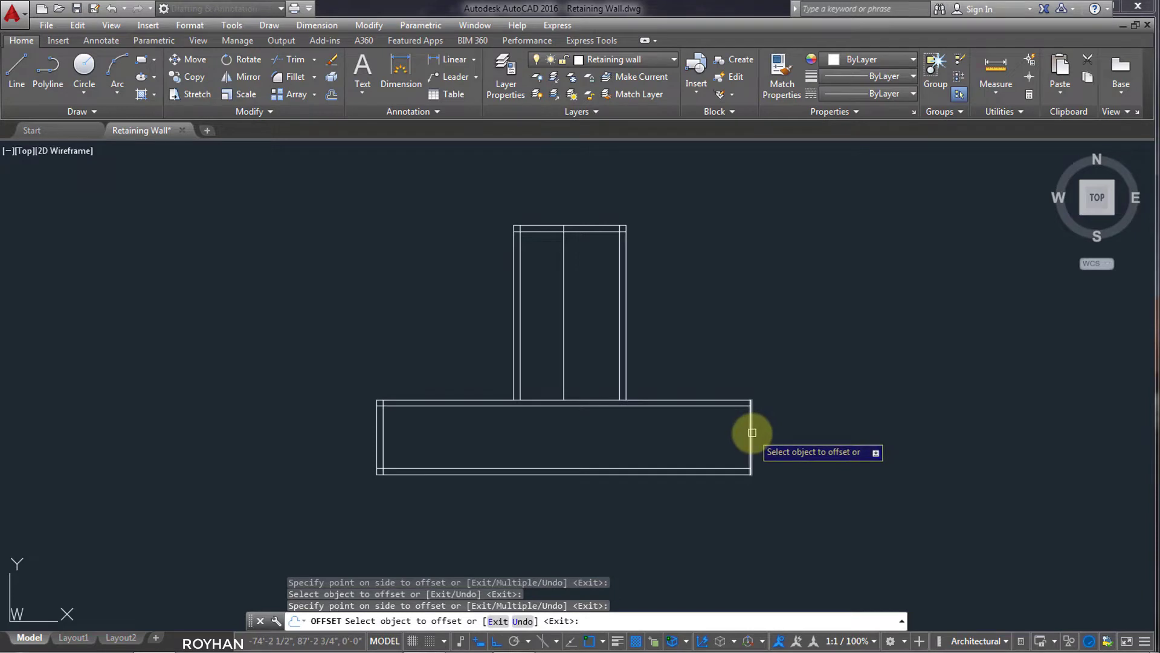
pyautogui.click(752, 433)
pyautogui.click(687, 432)
pyautogui.press('Return')
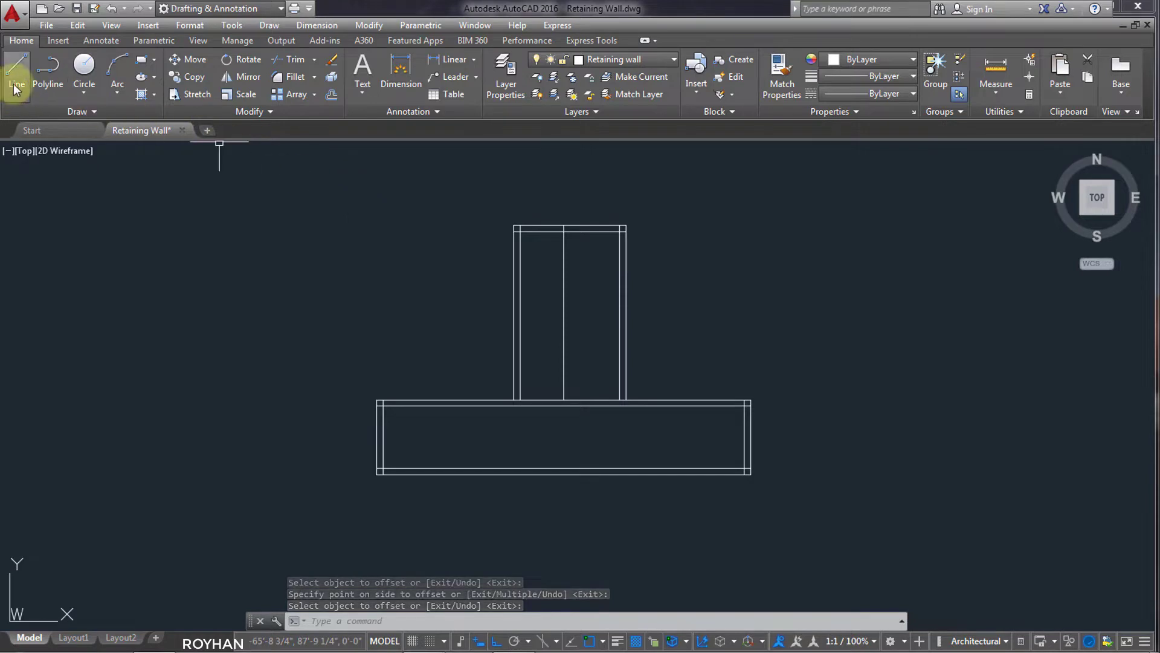
# Start a polyline at the stem's inner upper-left corner and run it straight down to the footing's lower inner line
pyautogui.write('P')
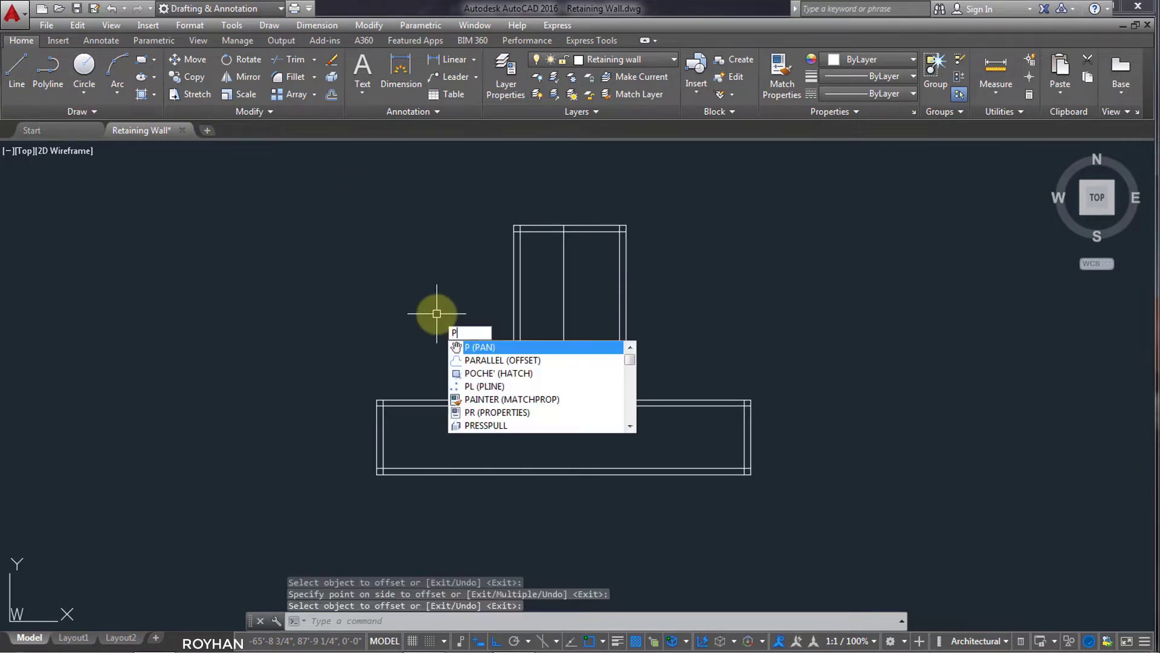
pyautogui.write('l')
pyautogui.press('Return')
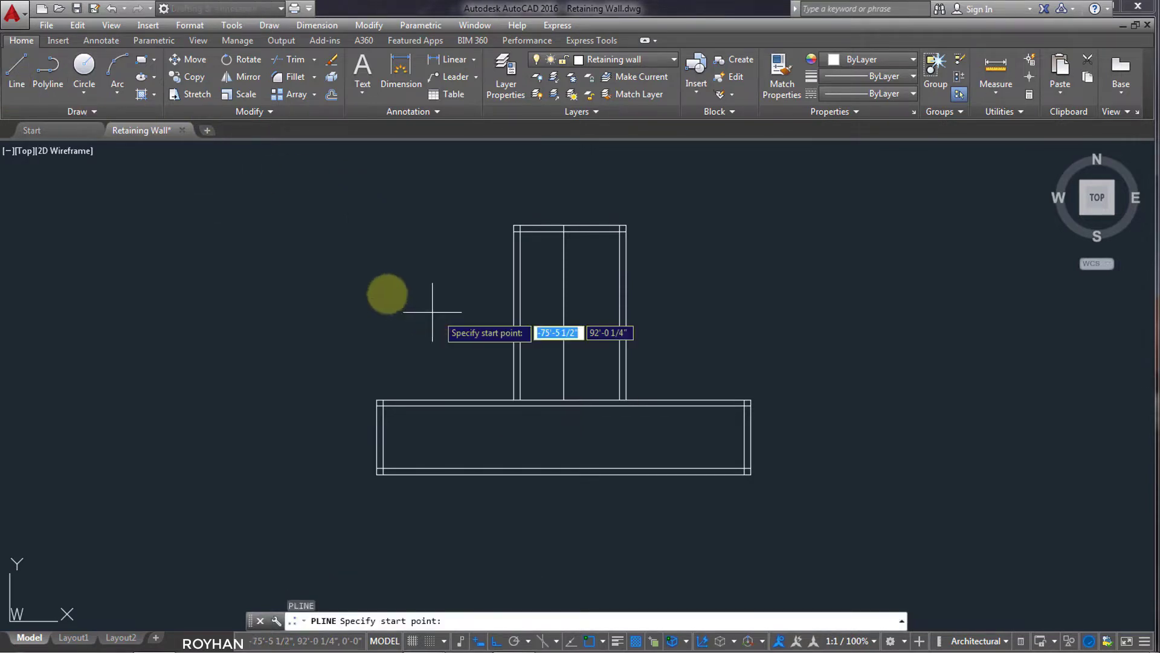
pyautogui.click(520, 232)
pyautogui.scroll(4, 527, 453)
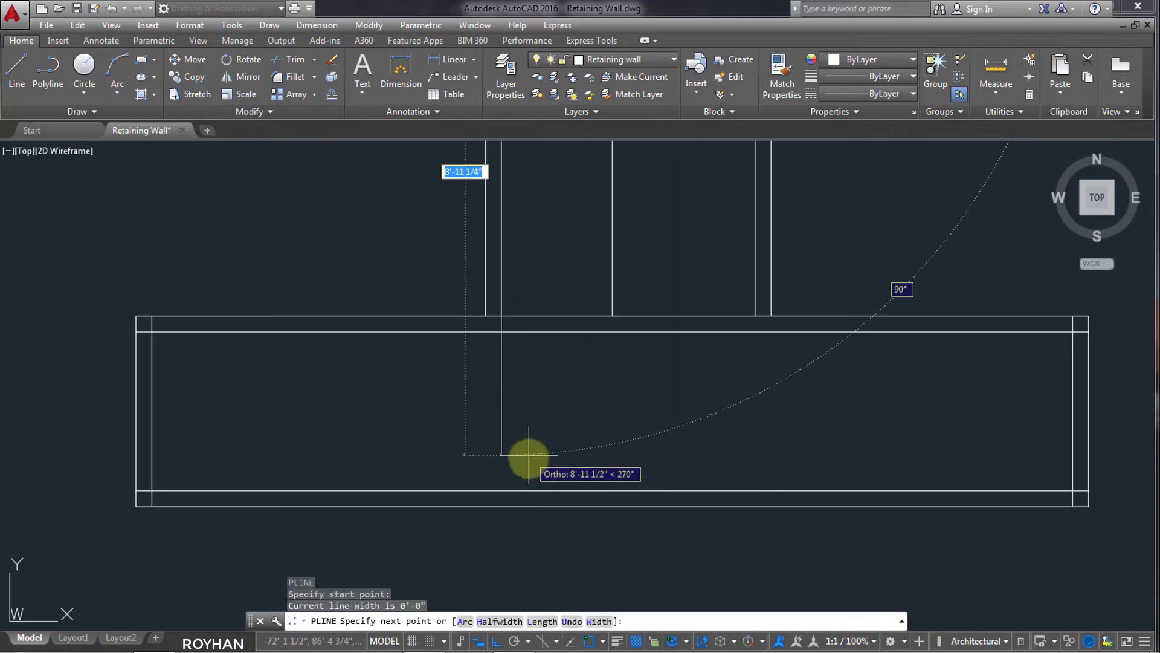
pyautogui.click(501, 490)
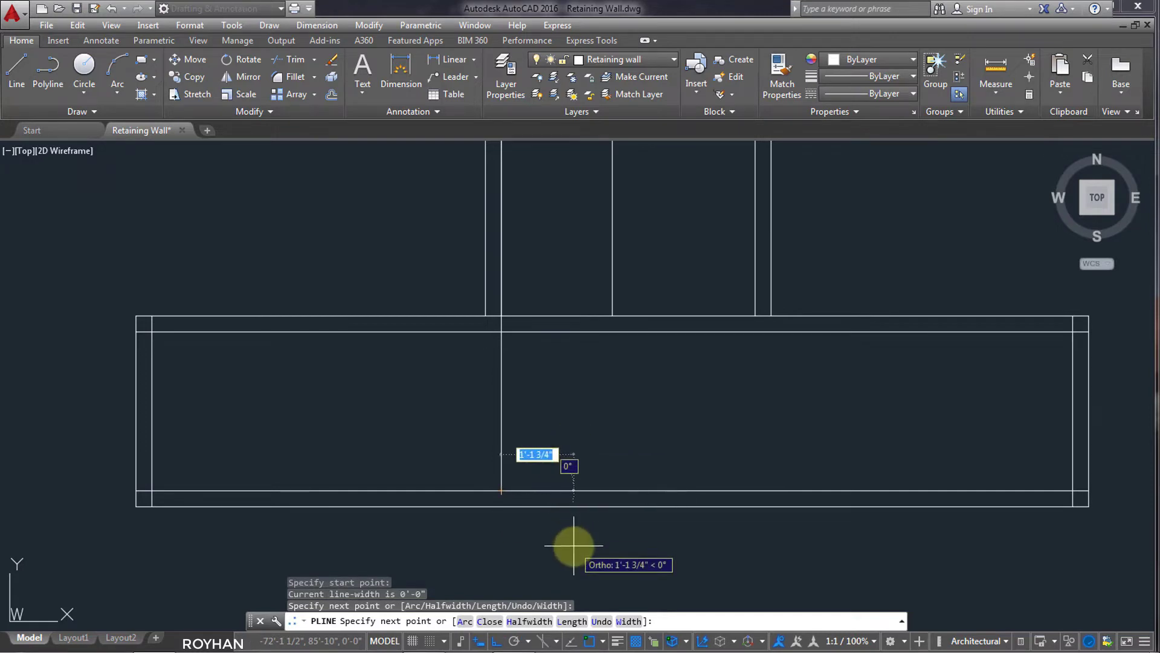
# Finish the polyline's lower end with a 2" wide arc hook curving to the right
pyautogui.write('a')
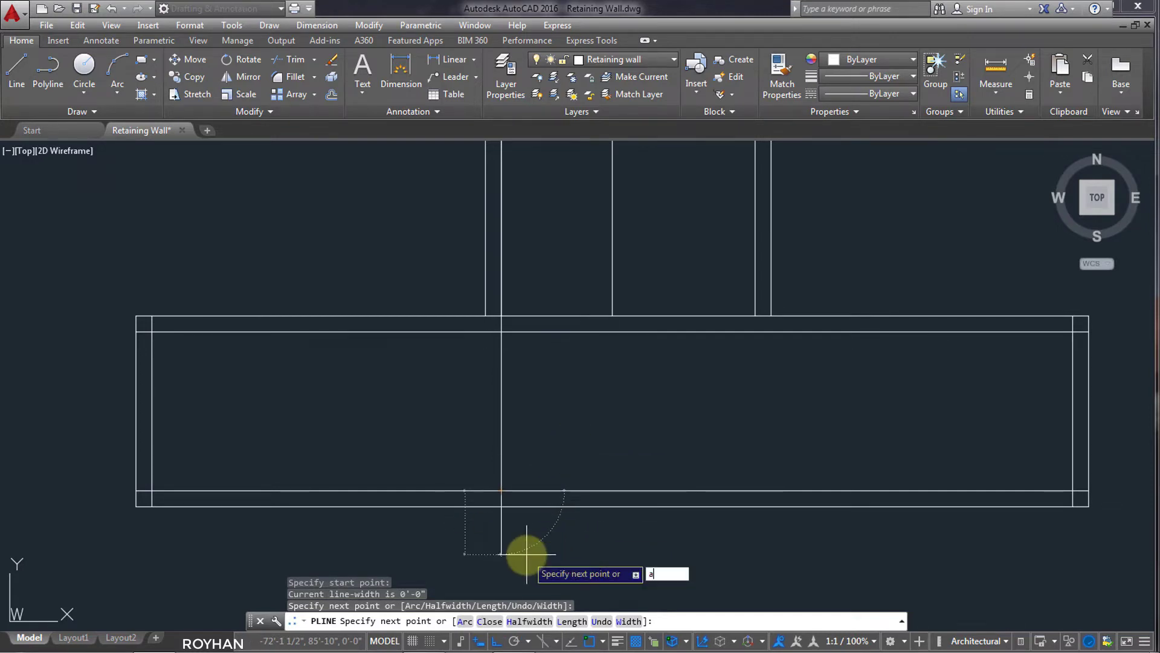
pyautogui.press('Return')
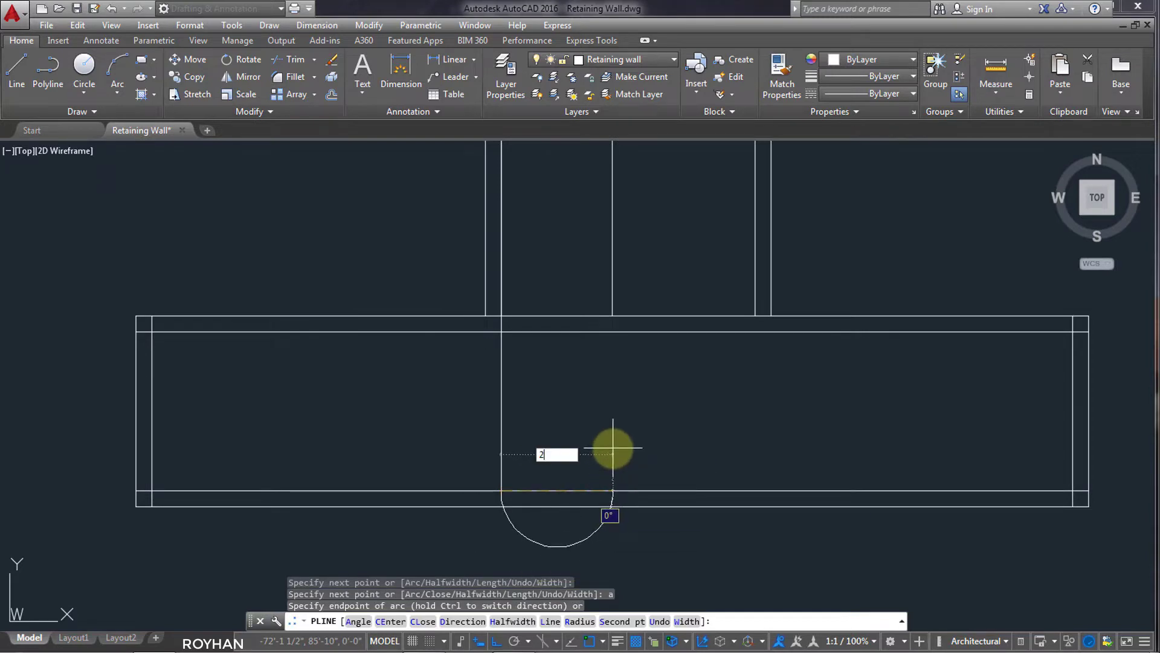
pyautogui.write('2')
pyautogui.press('Return')
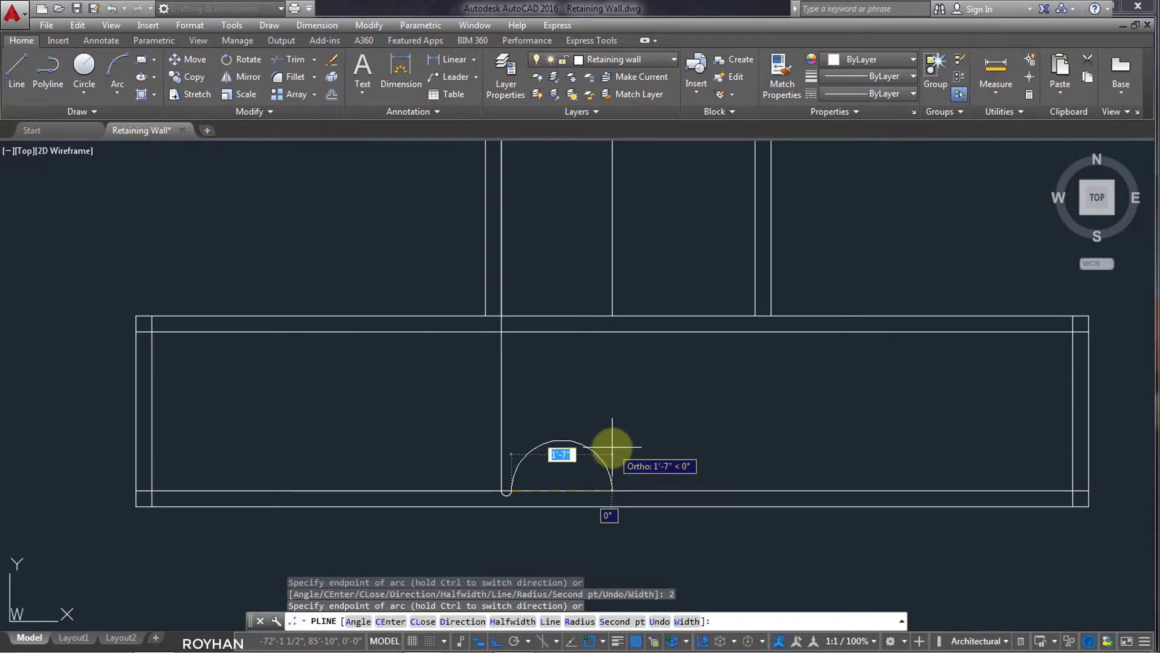
pyautogui.press('Return')
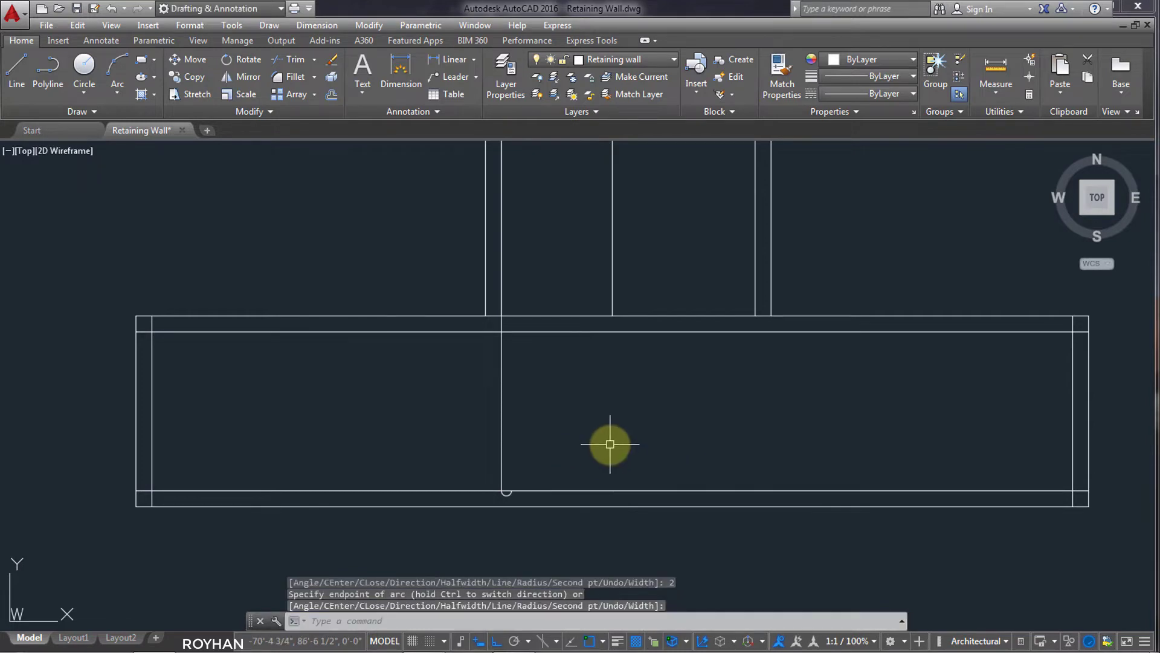
pyautogui.scroll(-4, 687, 378)
pyautogui.scroll(2, 690, 387)
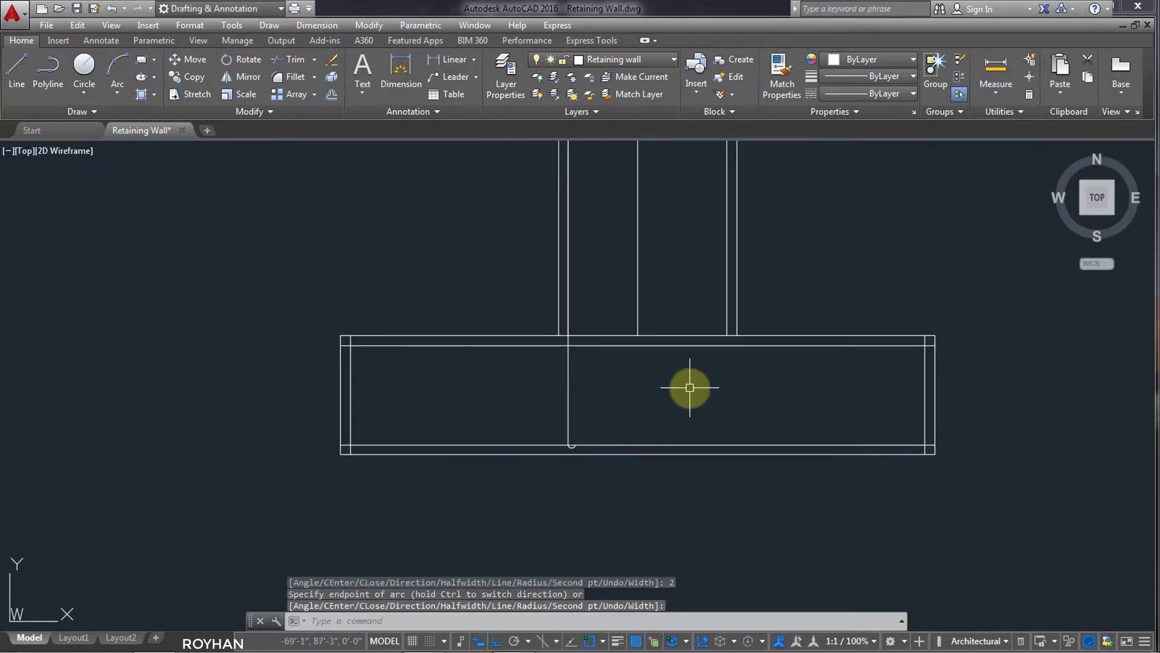
# Draw a polyline from the stem's inner upper-right corner straight down to the footing's lower inner line
pyautogui.scroll(2, 690, 388)
pyautogui.moveTo(699, 363); pyautogui.dragTo(679, 441, button='middle')
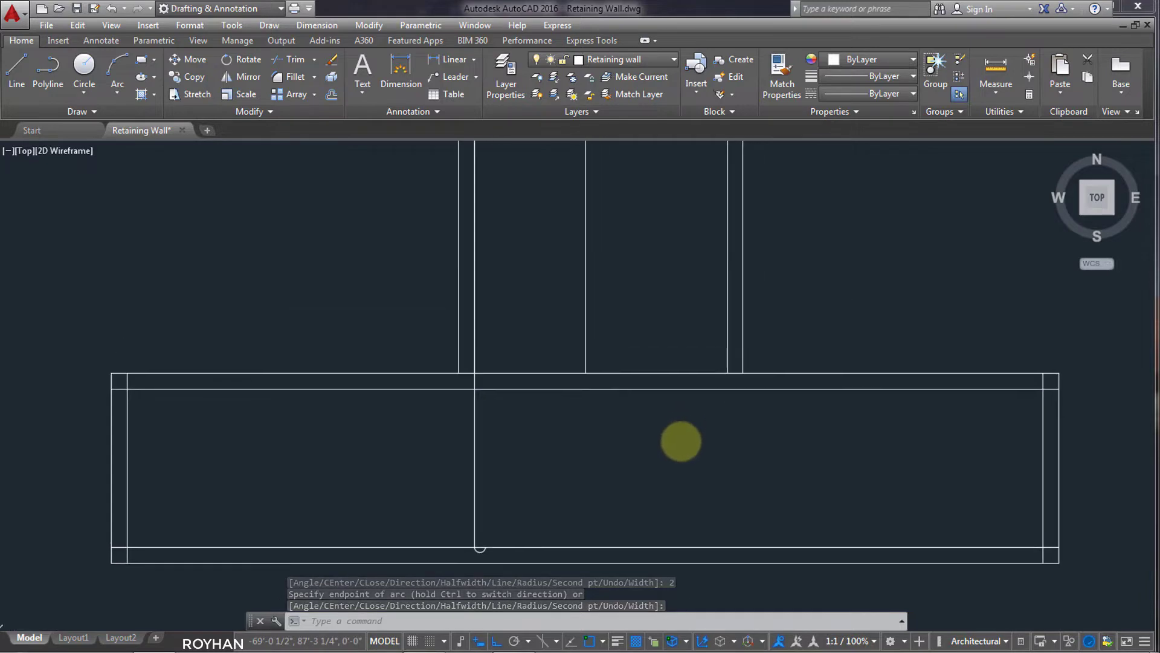
pyautogui.scroll(-4, 680, 441)
pyautogui.press('Return')
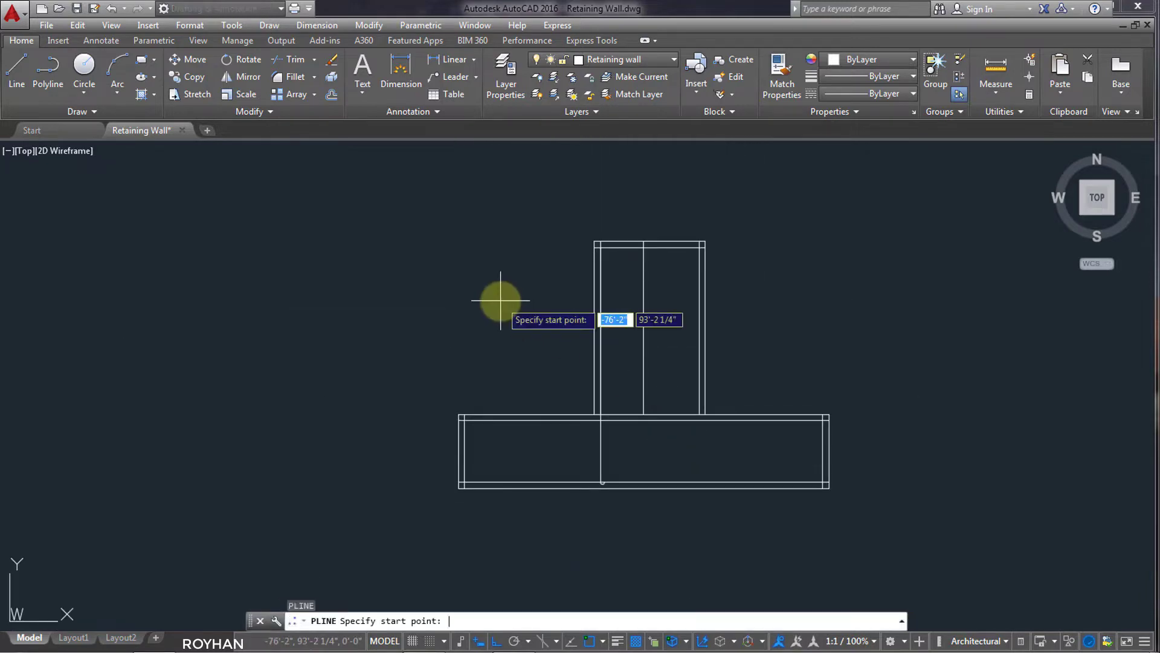
pyautogui.press('Escape')
pyautogui.write('PL')
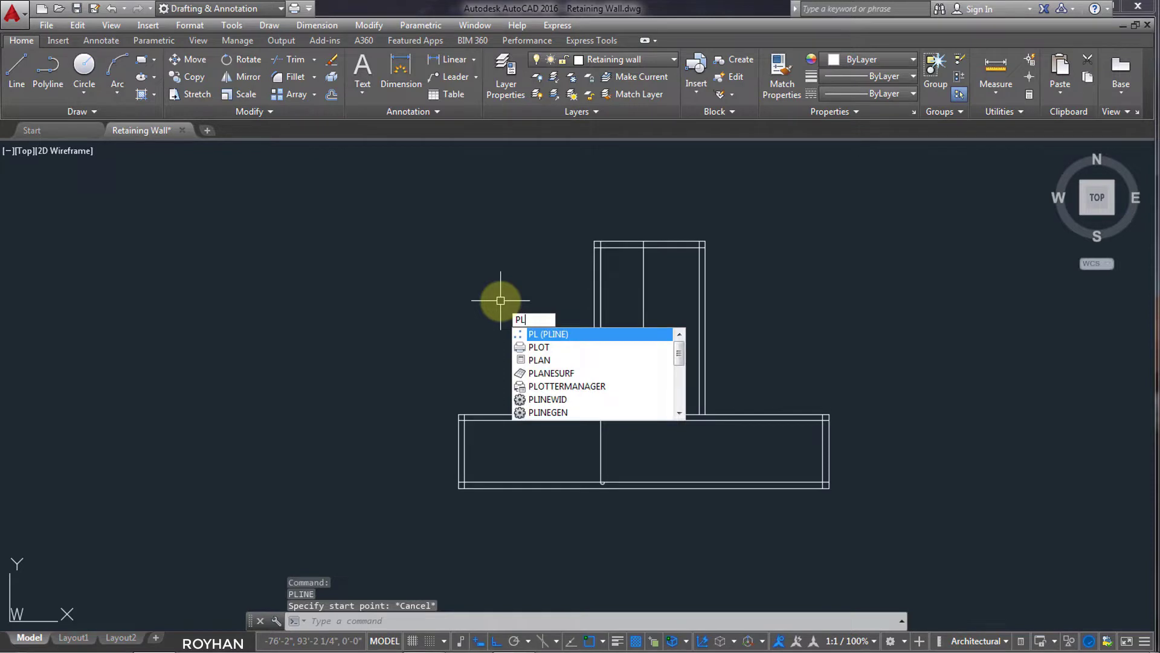
pyautogui.press('Return')
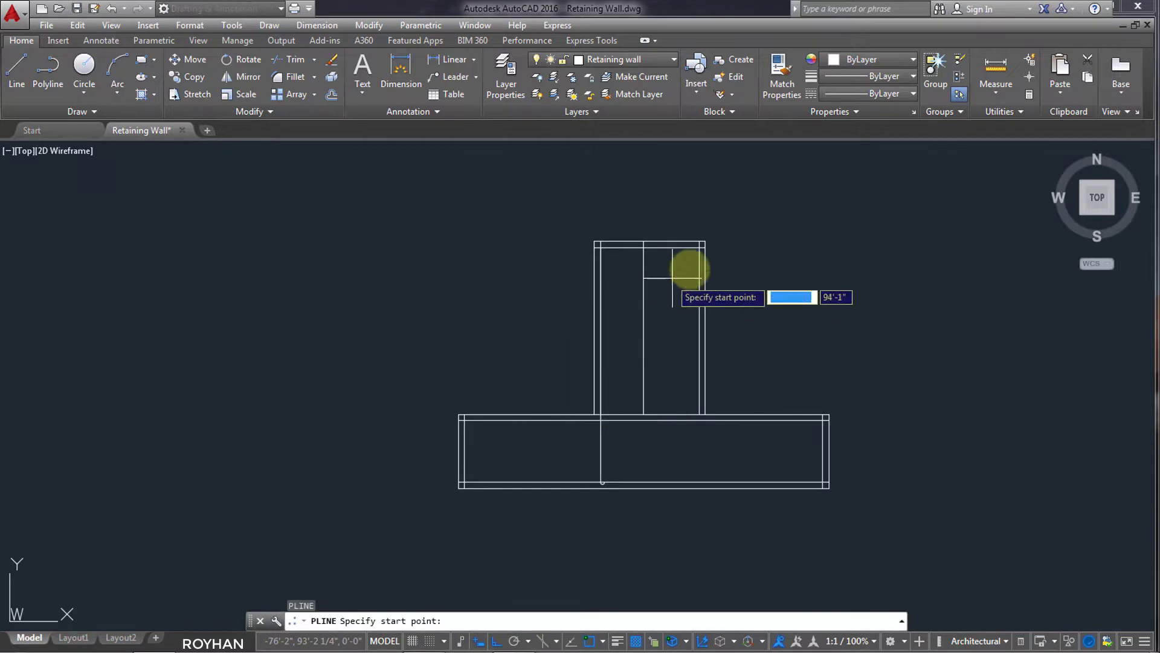
pyautogui.click(699, 248)
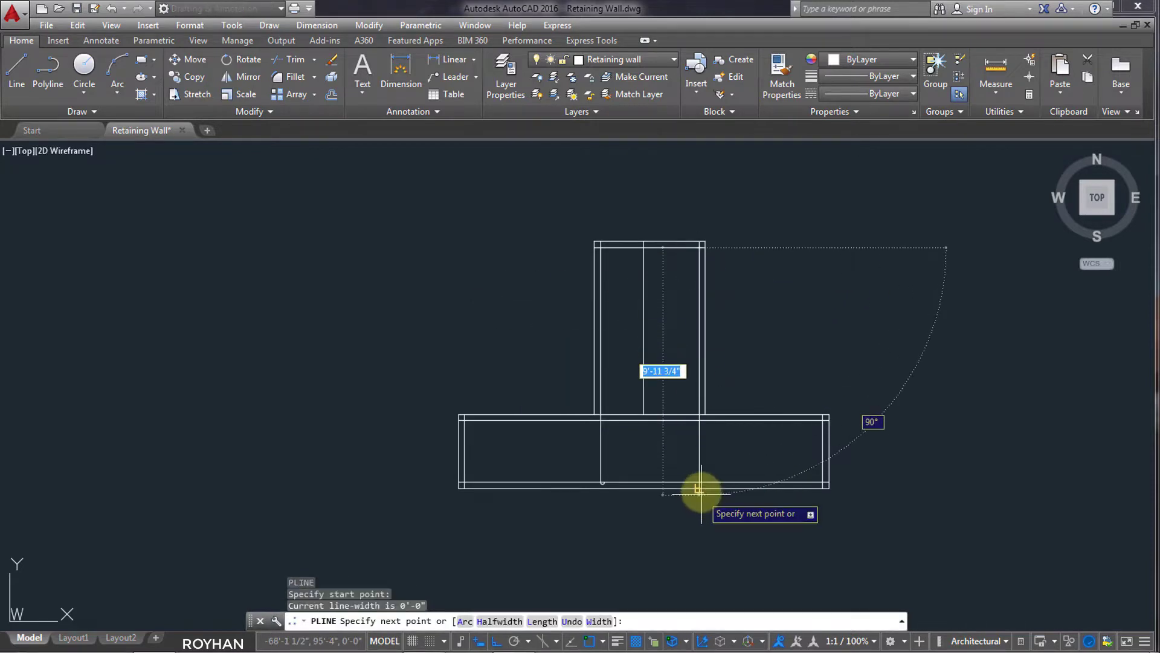
pyautogui.moveTo(694, 469); pyautogui.dragTo(685, 426, button='middle')
pyautogui.scroll(2, 686, 432)
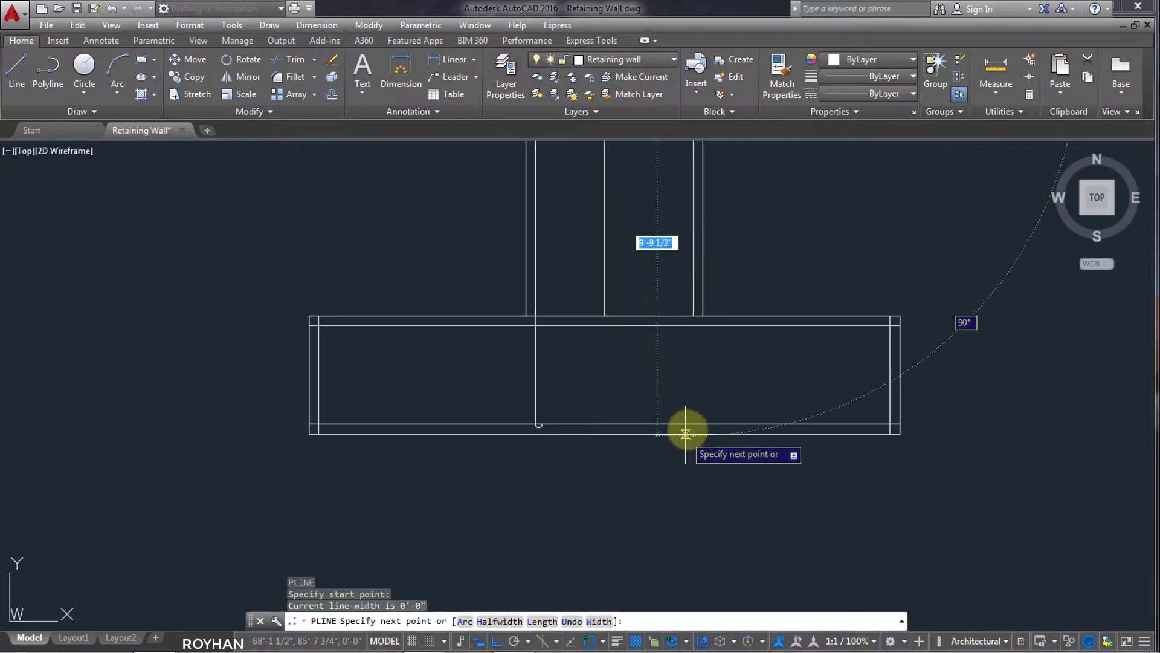
pyautogui.click(693, 425)
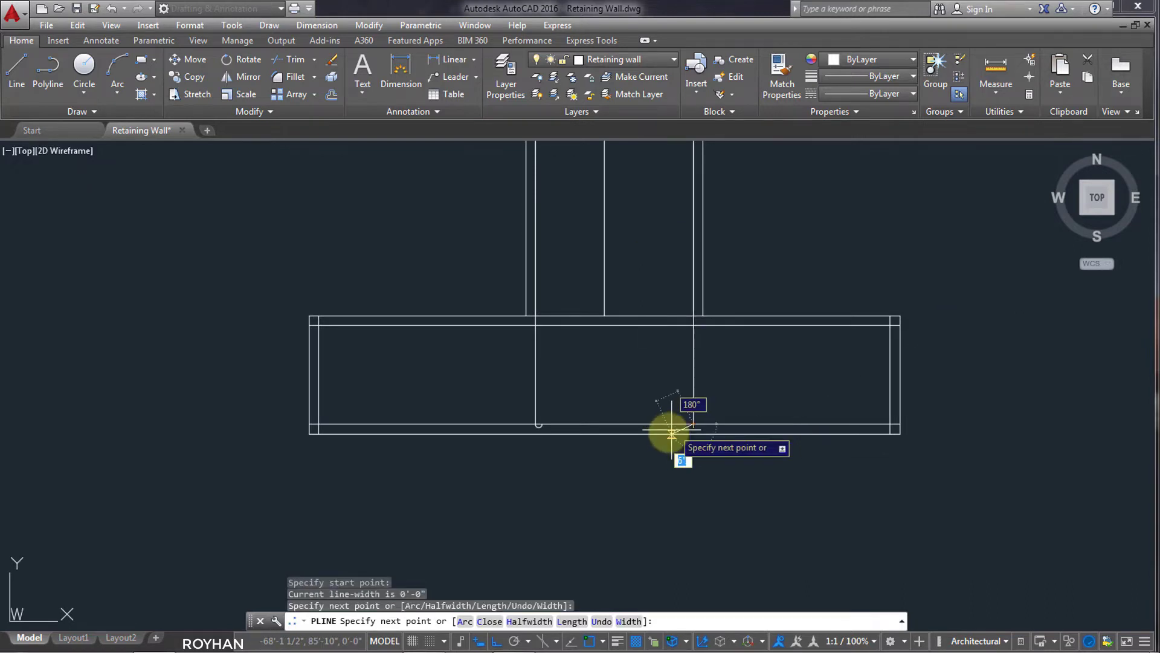
# Finish the right stem bar's lower end with a 2" wide arc hook curving to the left
pyautogui.write('a')
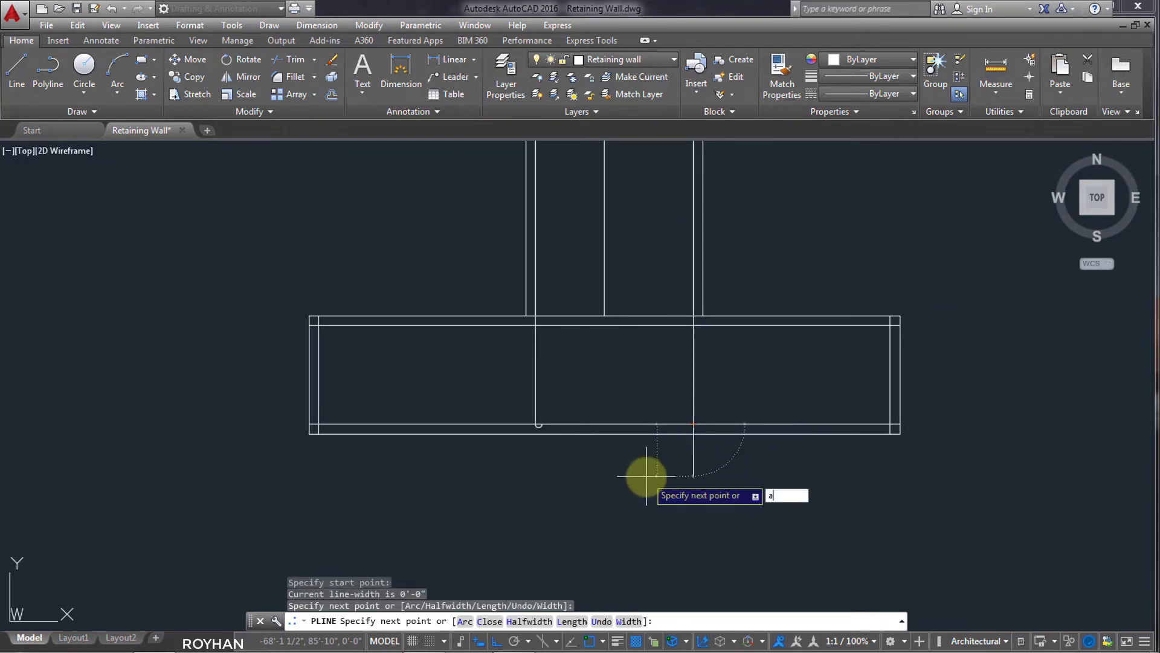
pyautogui.press('Return')
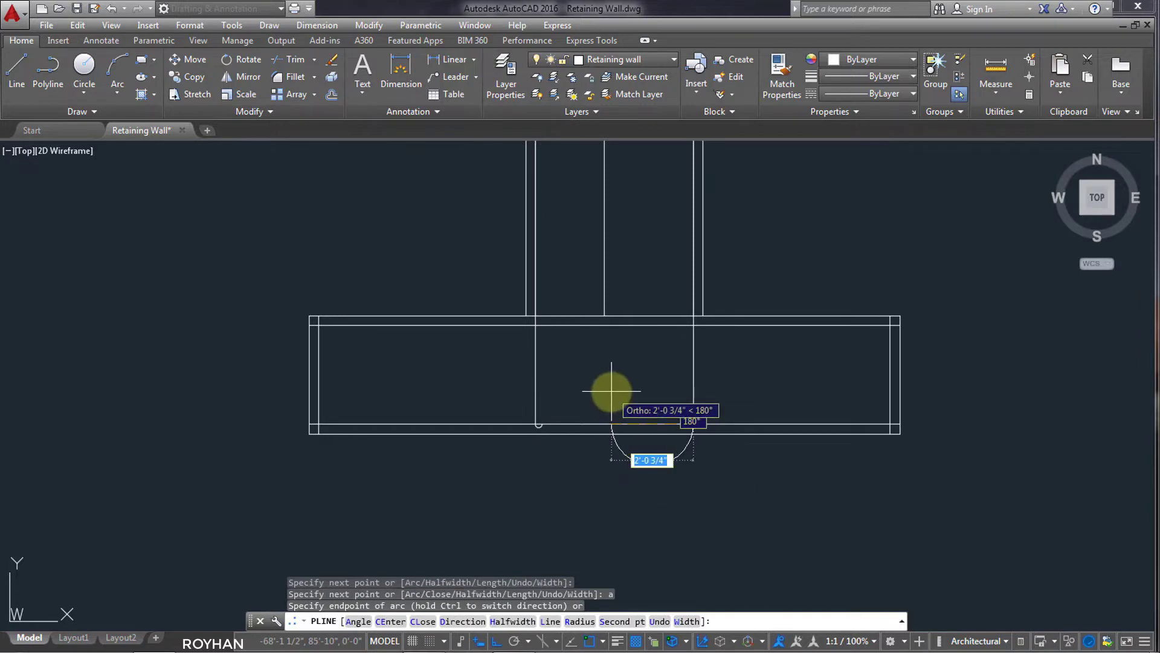
pyautogui.press('Return')
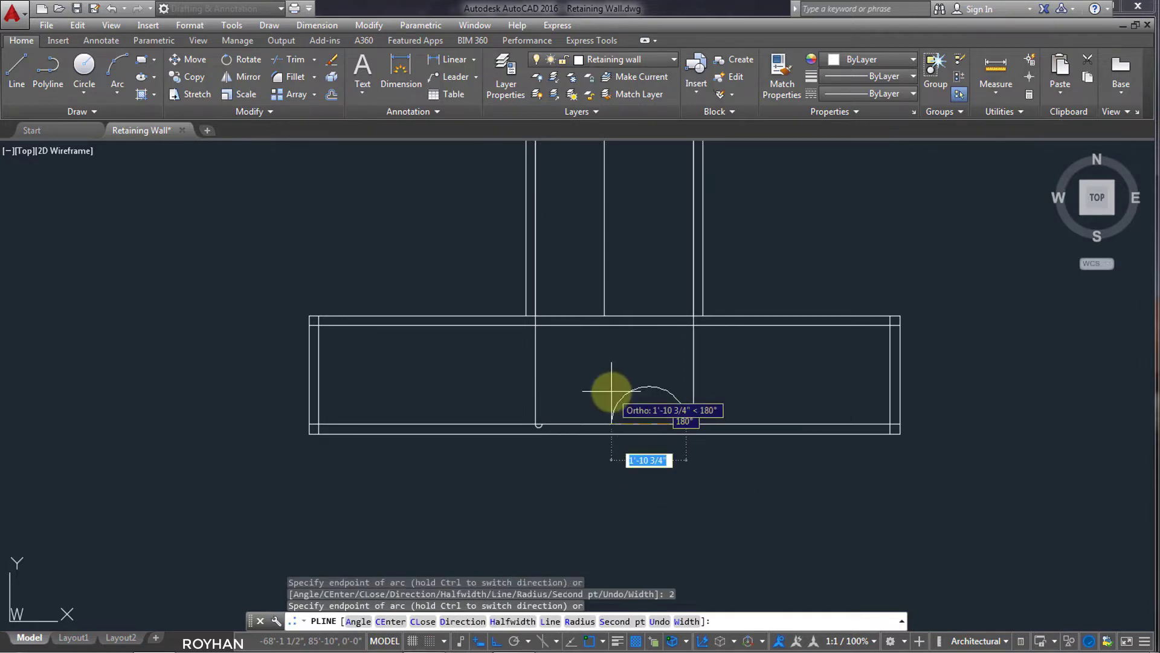
pyautogui.press('Escape')
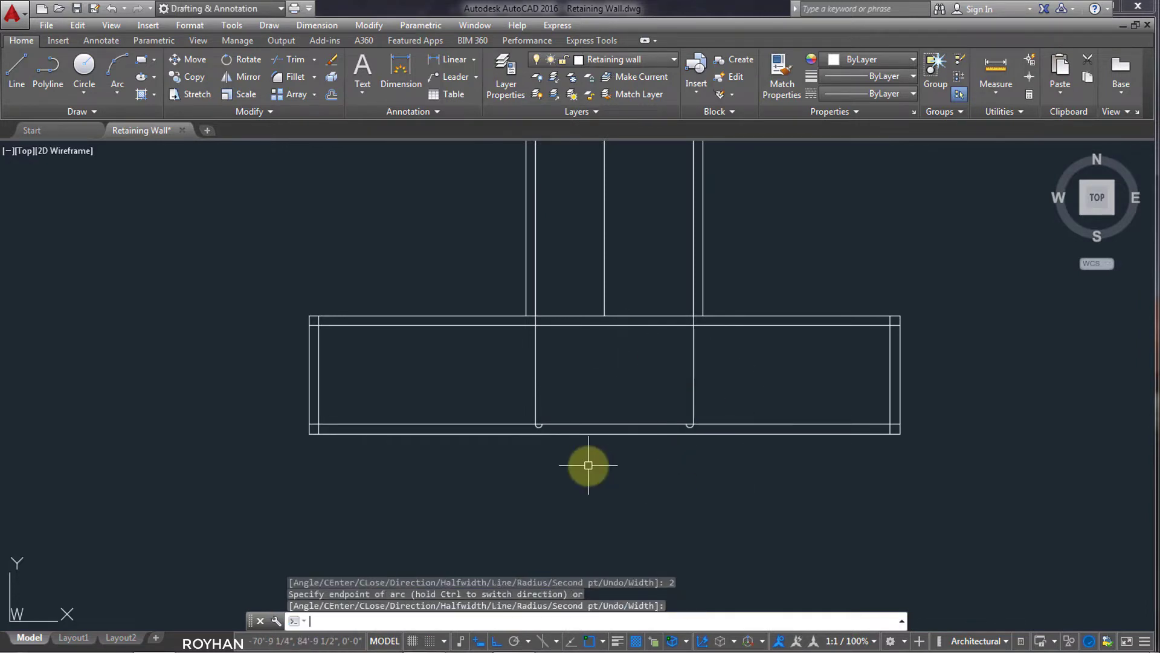
pyautogui.press('Return')
pyautogui.press('Escape')
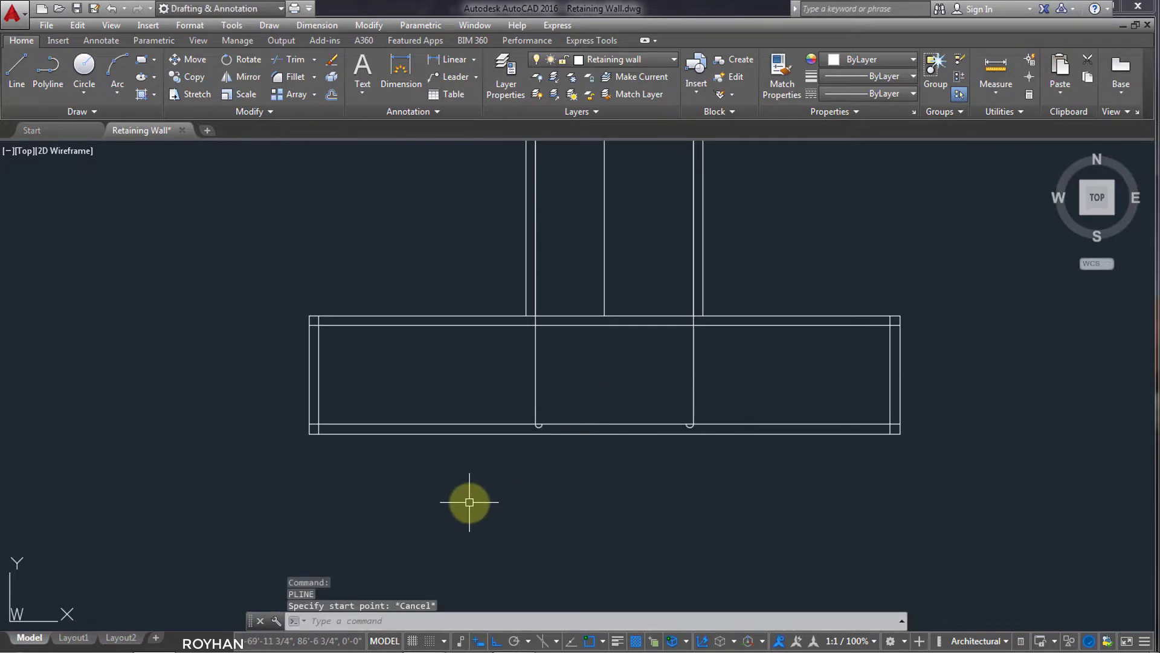
# Draw a polyline from the footing's inner upper-left to inner upper-right corner, ending in a 2" arc hook that curves downward
pyautogui.press('Return')
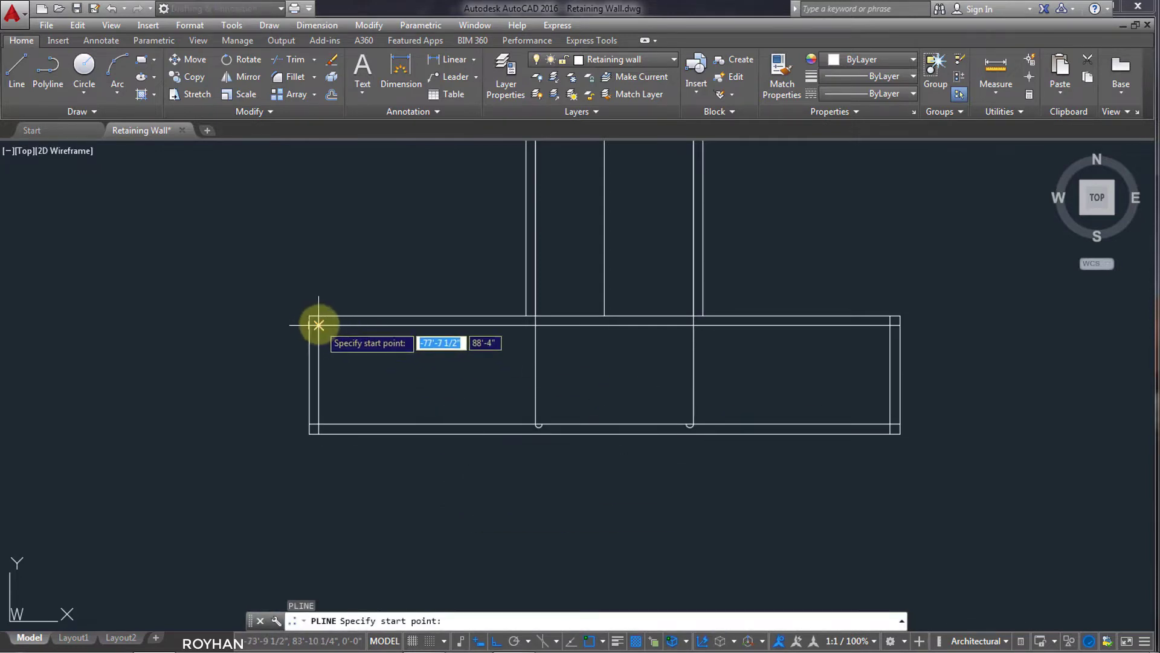
pyautogui.click(319, 325)
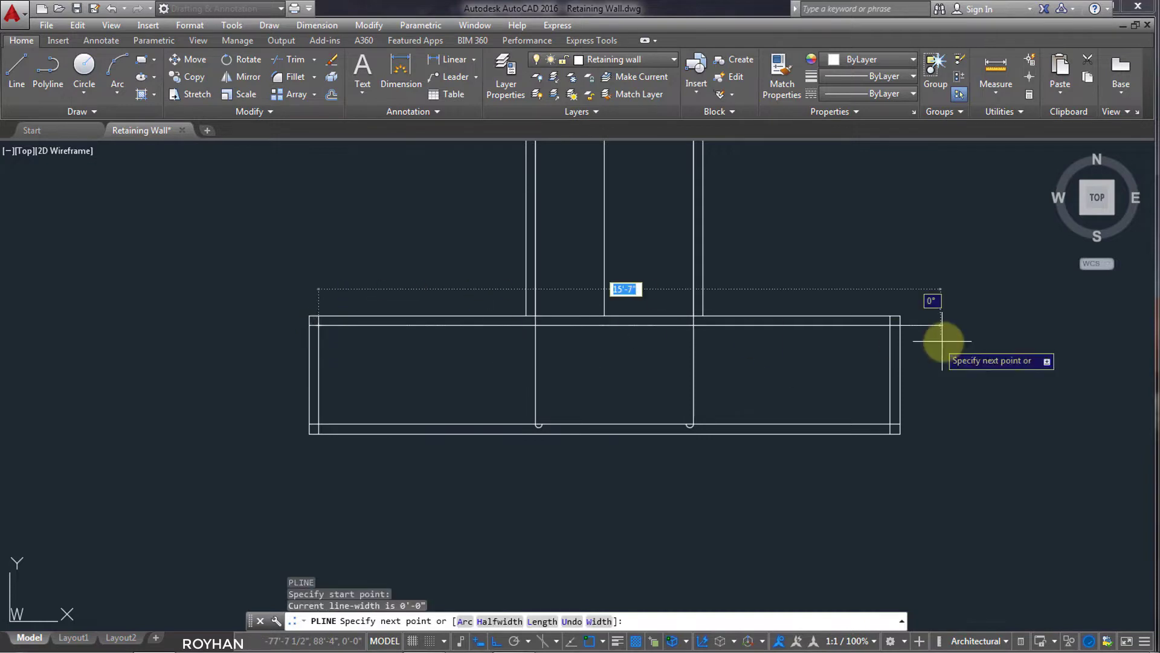
pyautogui.click(890, 325)
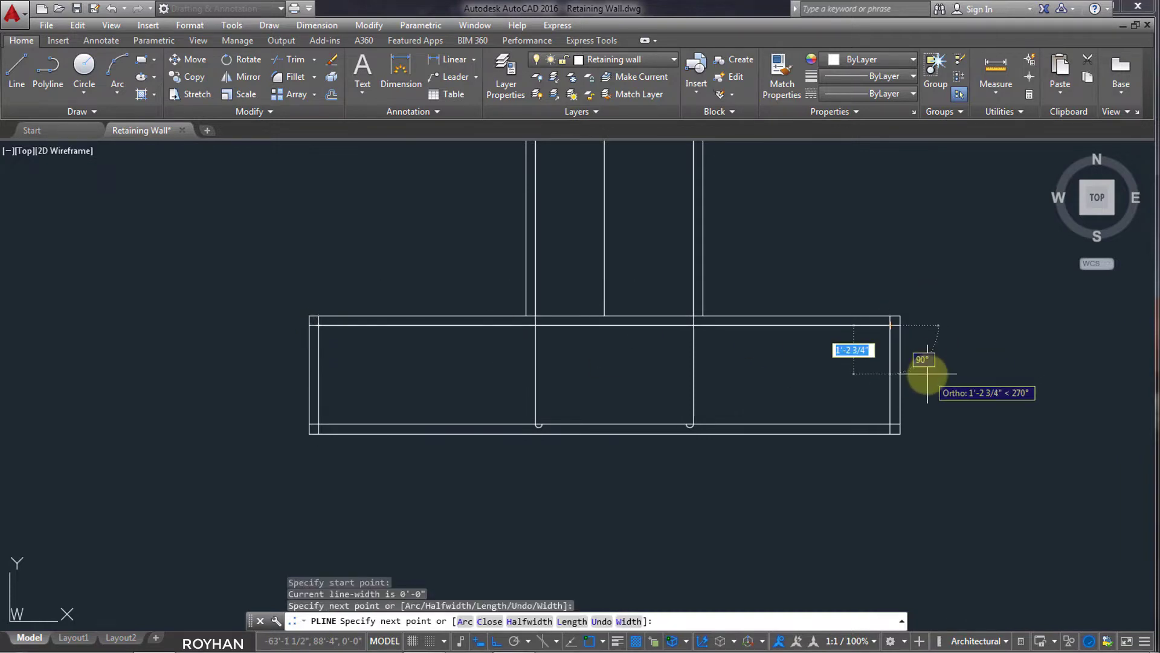
pyautogui.write('a')
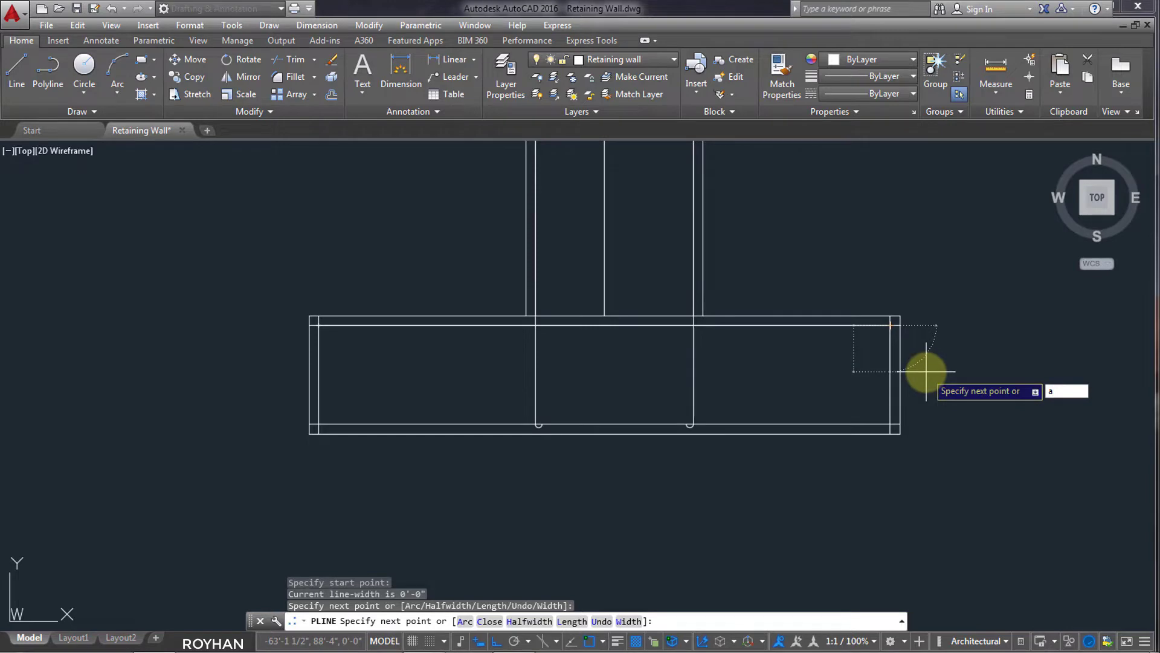
pyautogui.press('Return')
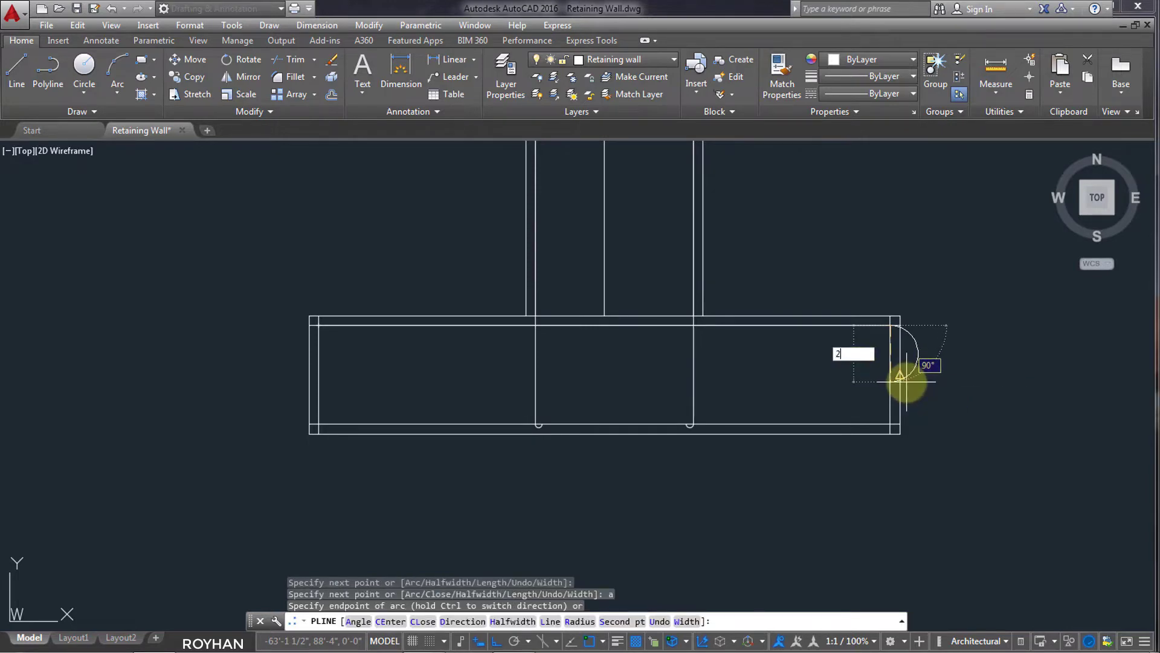
pyautogui.write('2')
pyautogui.press('Return')
pyautogui.press('Return')
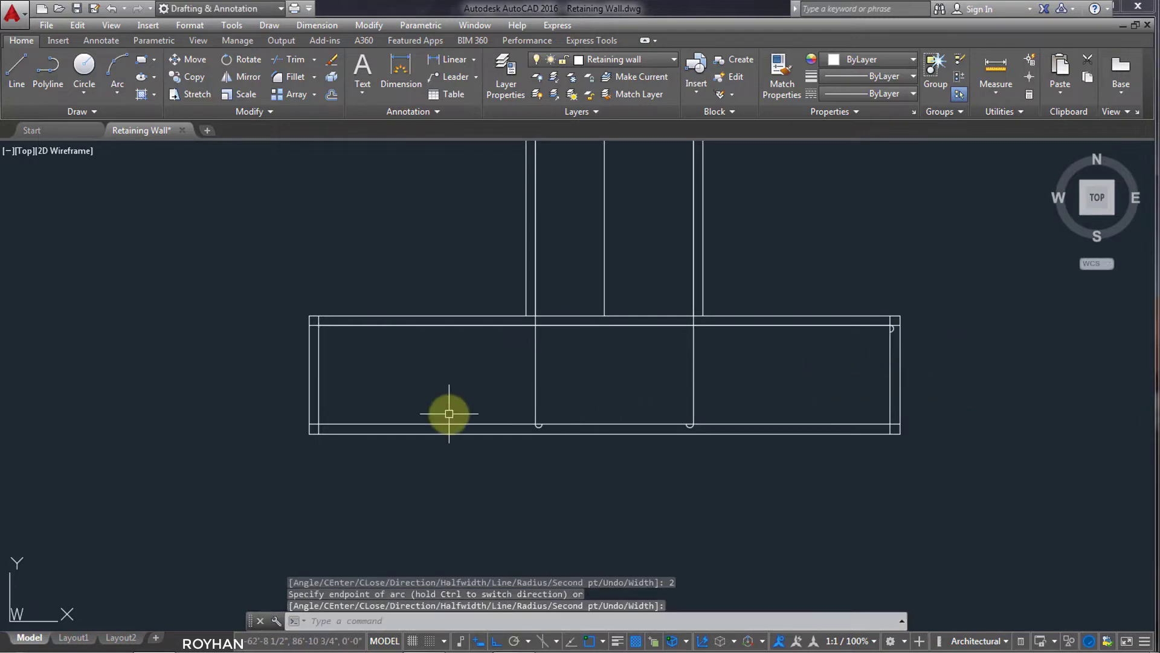
# Draw a polyline about 10' long from the footing's inner lower-left corner past the right stem bar, ending in a 2" upward arc hook
pyautogui.press('Return')
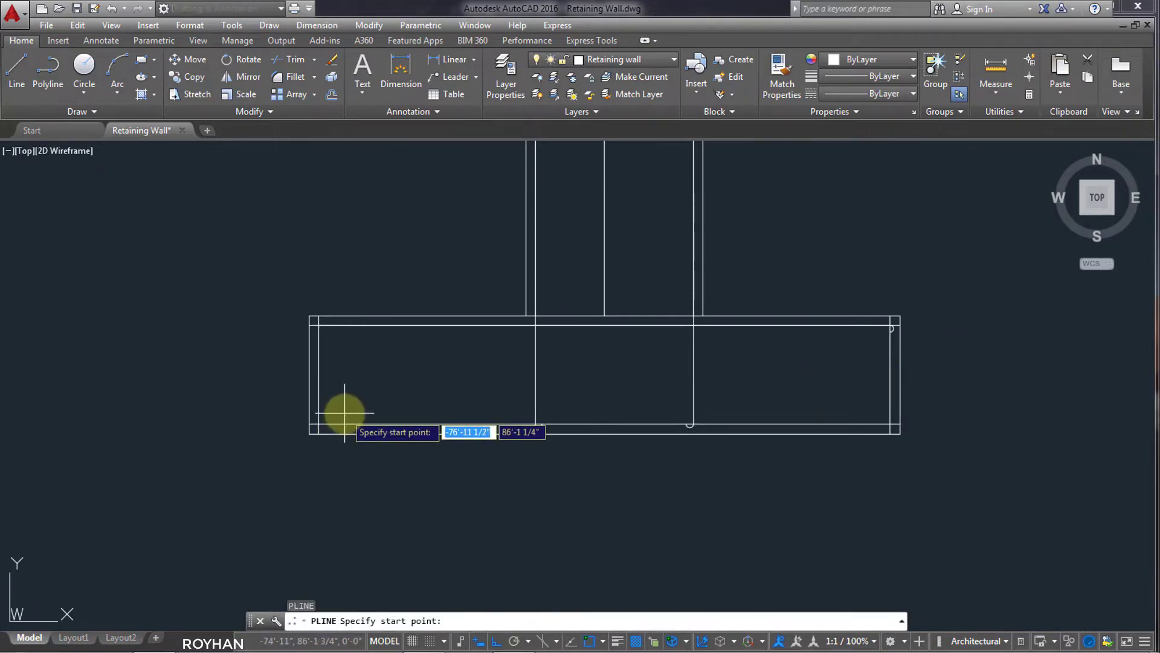
pyautogui.click(319, 423)
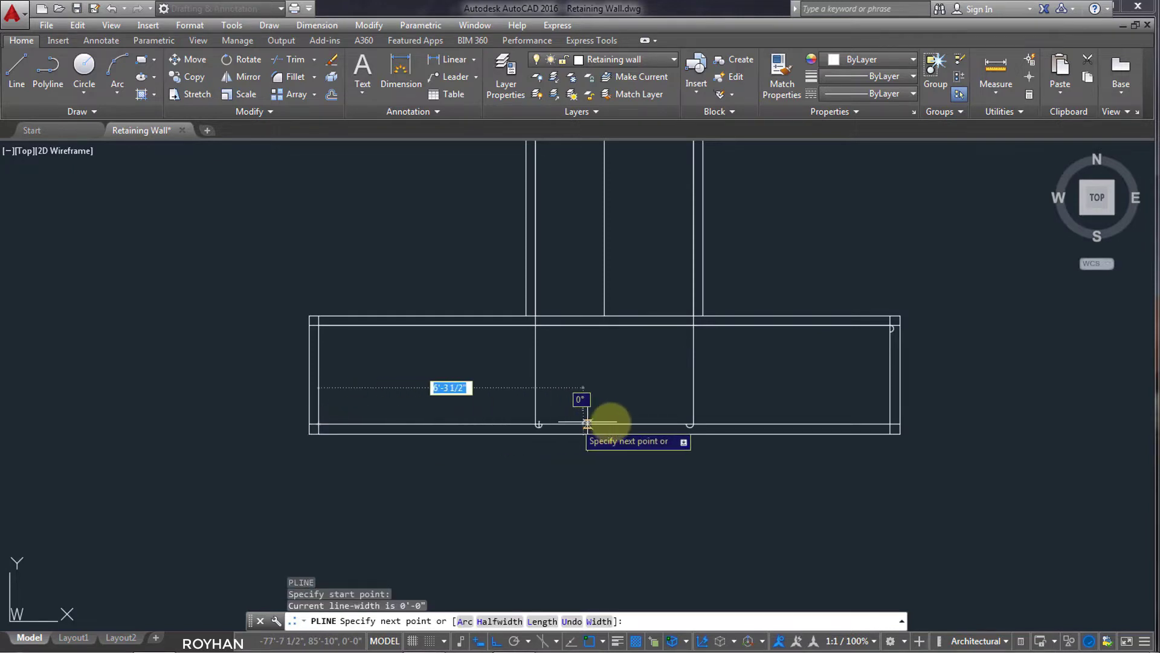
pyautogui.click(713, 423)
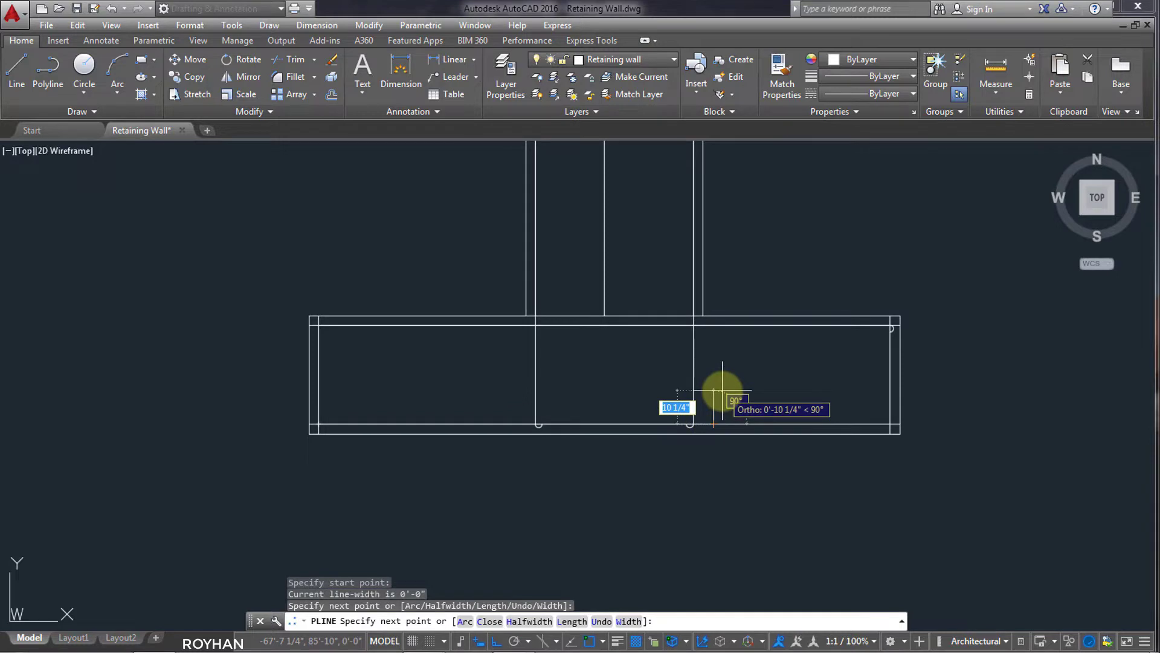
pyautogui.write('a')
pyautogui.press('Return')
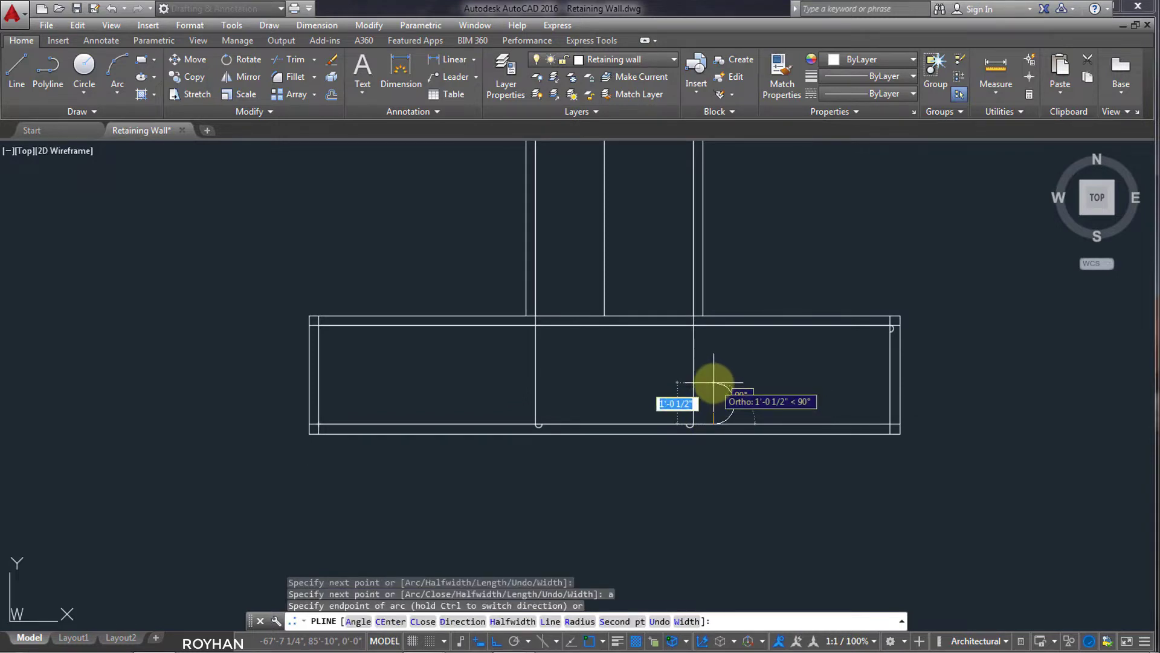
pyautogui.write('2')
pyautogui.press('Return')
pyautogui.press('Return')
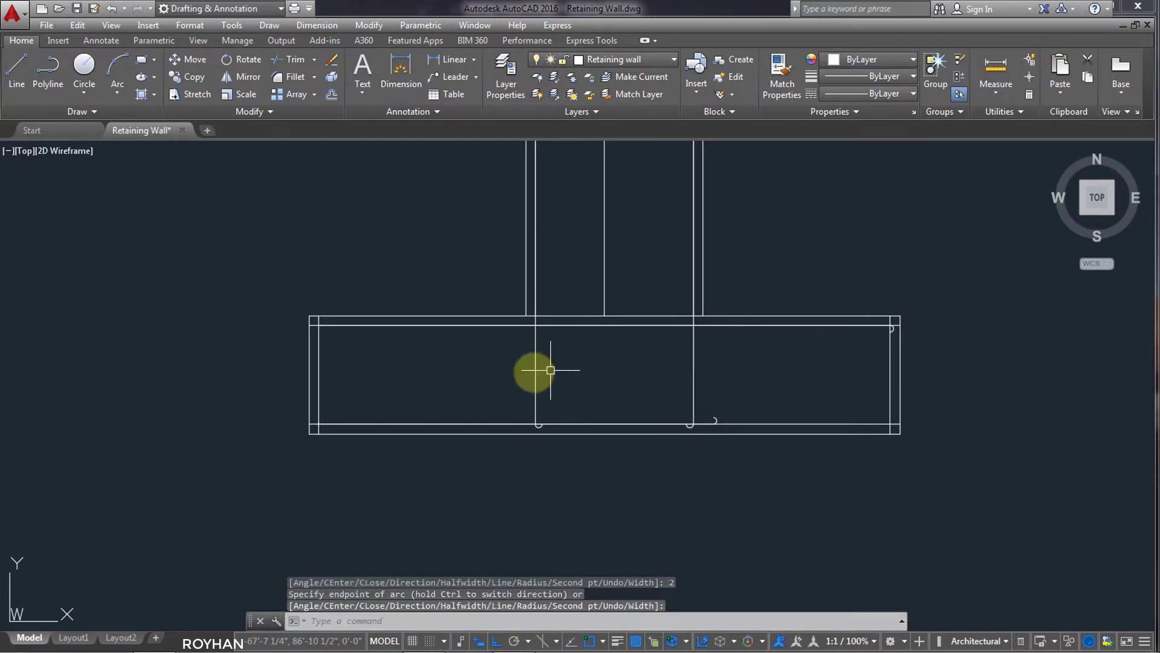
# Erase the footing's lower, left, right and upper inner offset lines, keeping the hooked bar polylines
pyautogui.scroll(4, 334, 365)
pyautogui.scroll(-4, 326, 493)
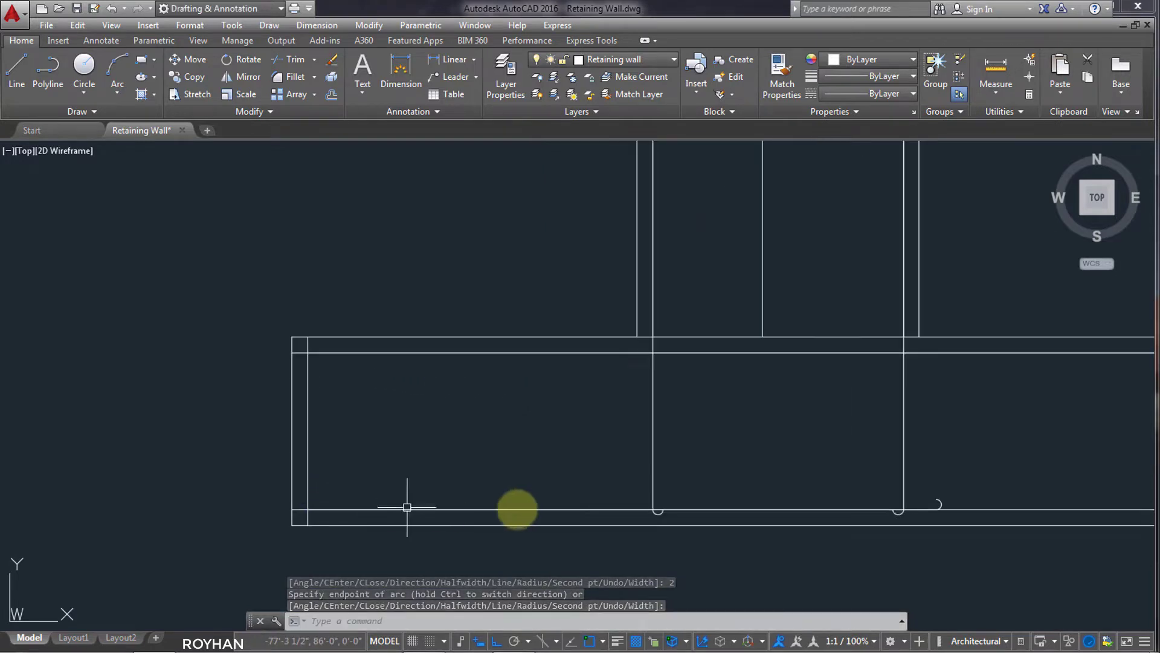
pyautogui.click(1001, 510)
pyautogui.press('Delete')
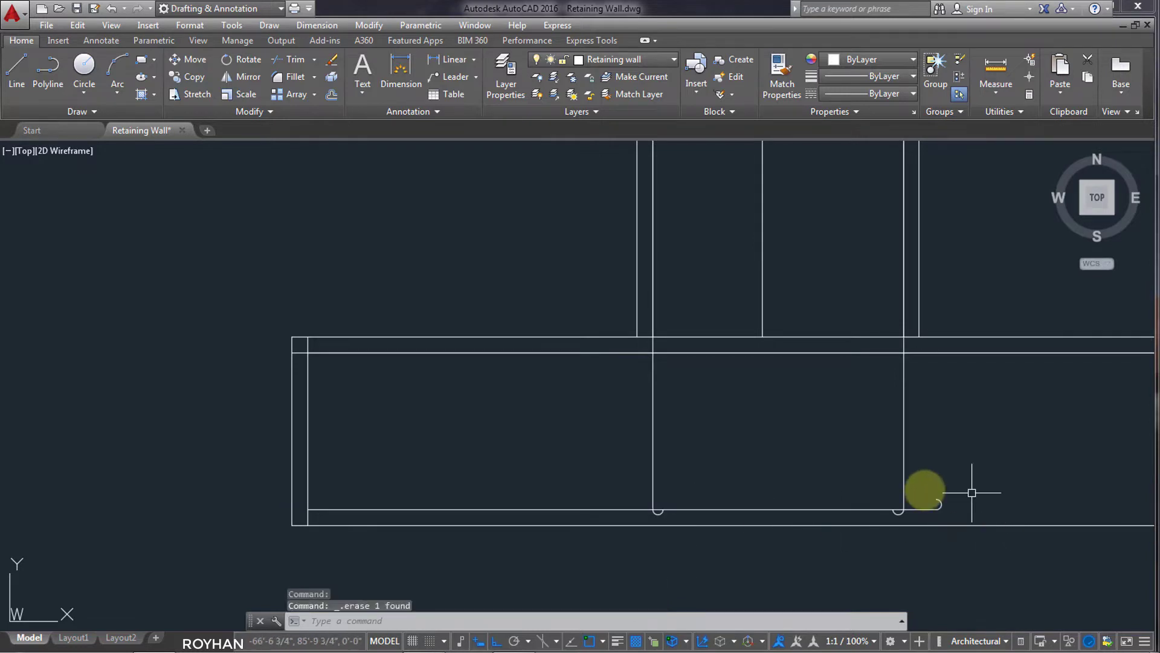
pyautogui.click(307, 428)
pyautogui.press('Delete')
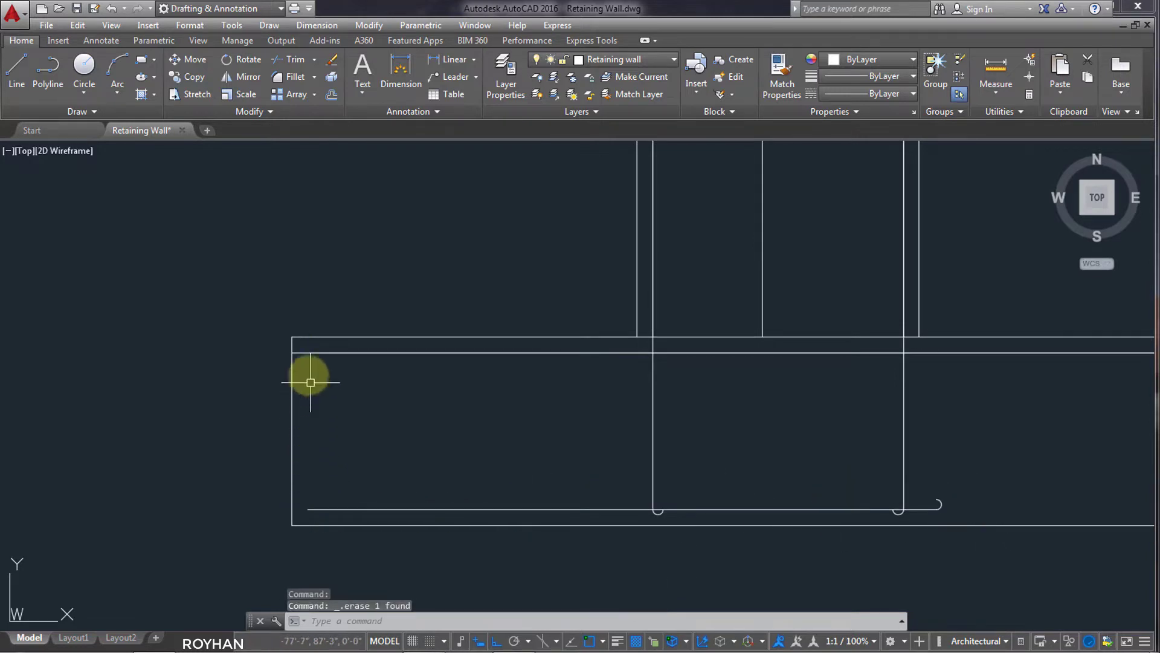
pyautogui.scroll(-4, 870, 432)
pyautogui.scroll(4, 893, 409)
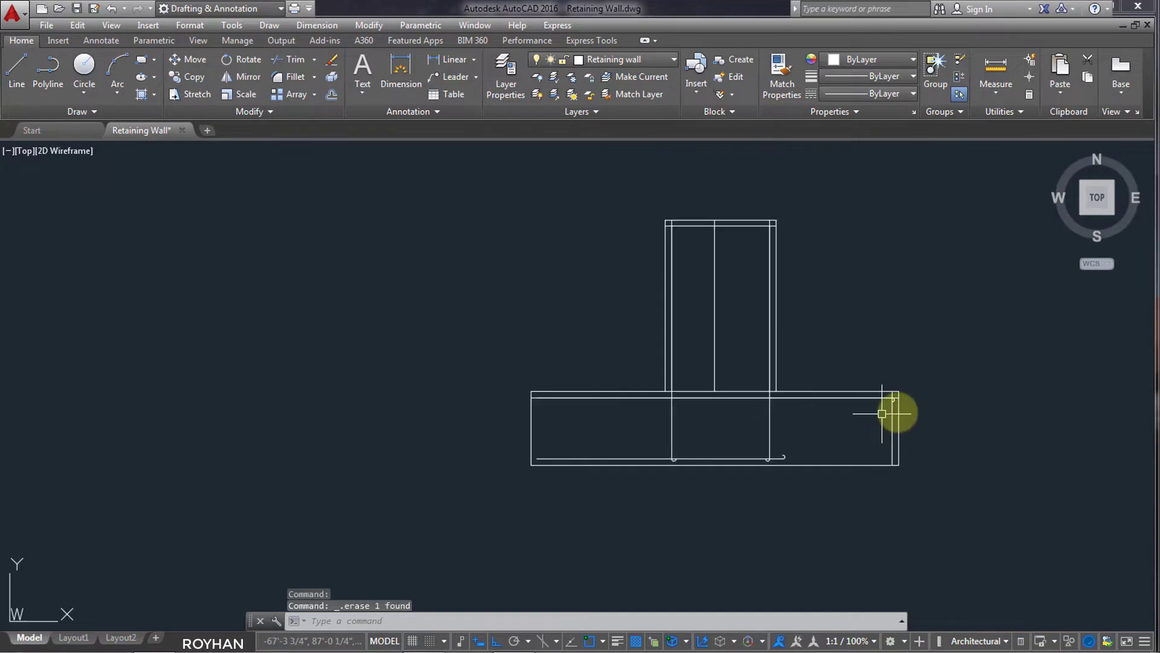
pyautogui.click(878, 420)
pyautogui.press('Delete')
pyautogui.scroll(3, 887, 383)
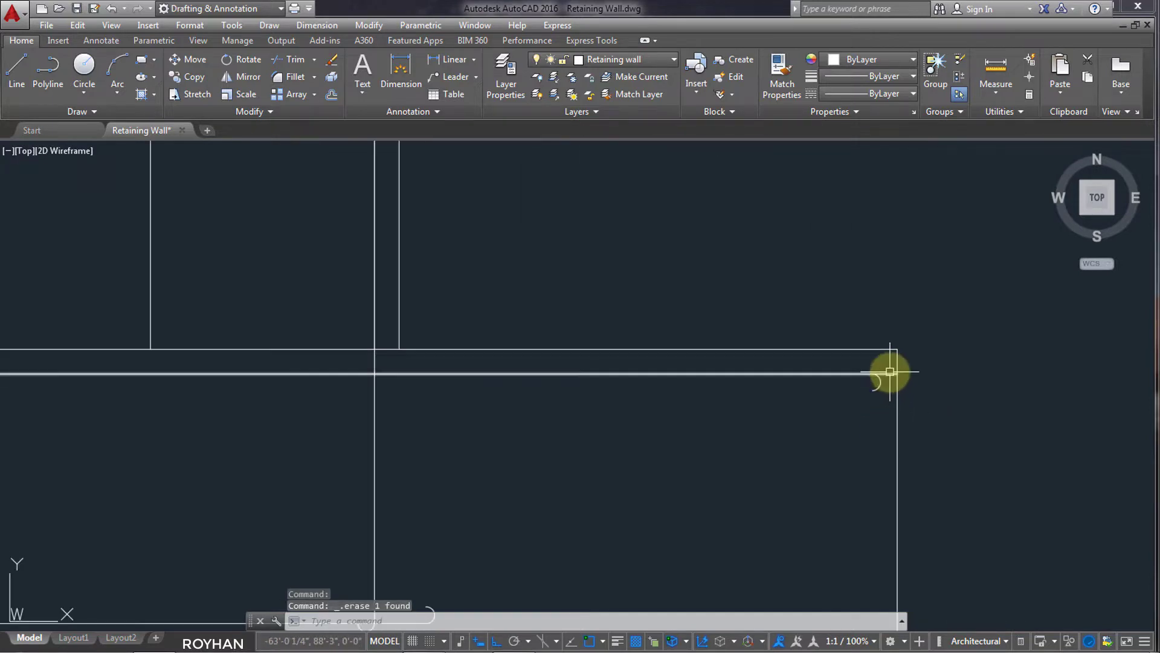
pyautogui.scroll(-2, 363, 388)
pyautogui.scroll(-2, 536, 448)
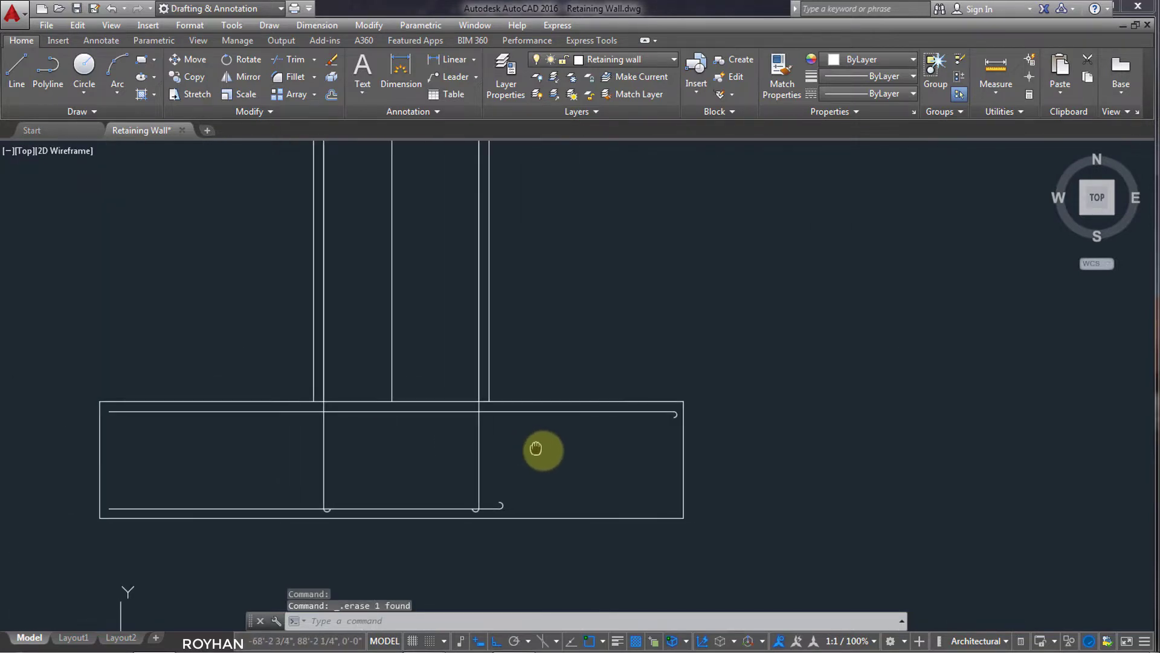
# Erase the horizontal inner offset line below the stem's top edge
pyautogui.scroll(3, 370, 337)
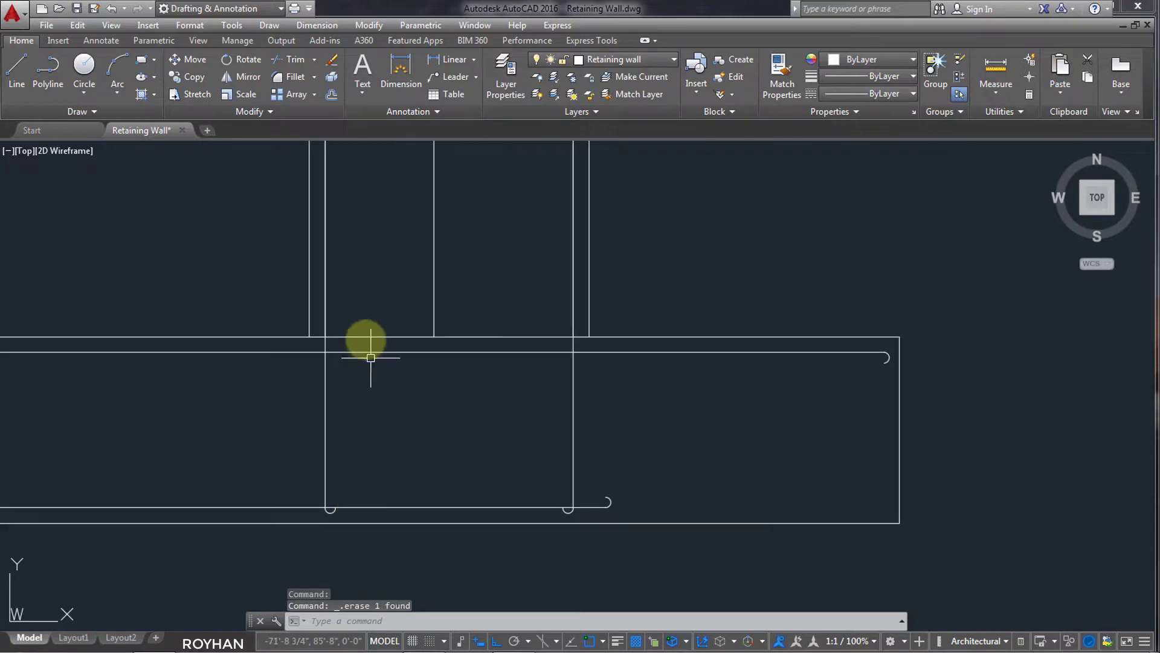
pyautogui.scroll(-2, 410, 468)
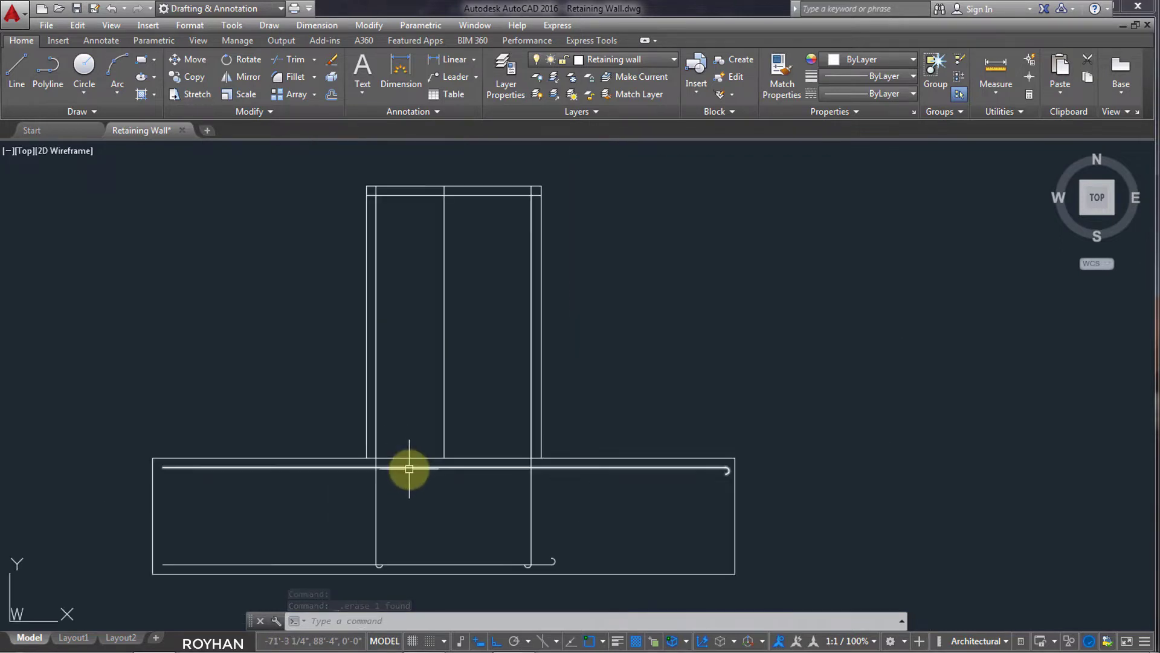
pyautogui.moveTo(453, 523)
pyautogui.mouseDown(button='middle')
pyautogui.moveTo(469, 474)
pyautogui.moveTo(490, 523)
pyautogui.moveTo(473, 477)
pyautogui.mouseUp(button='middle')
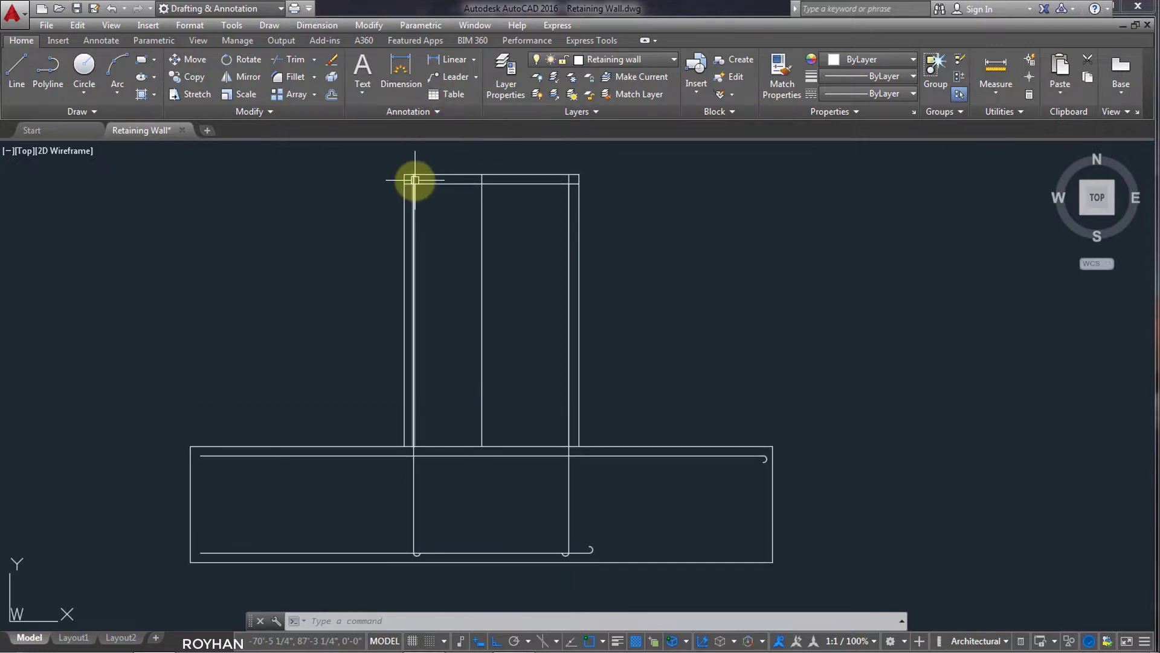
pyautogui.scroll(2, 421, 184)
pyautogui.click(447, 188)
pyautogui.press('Delete')
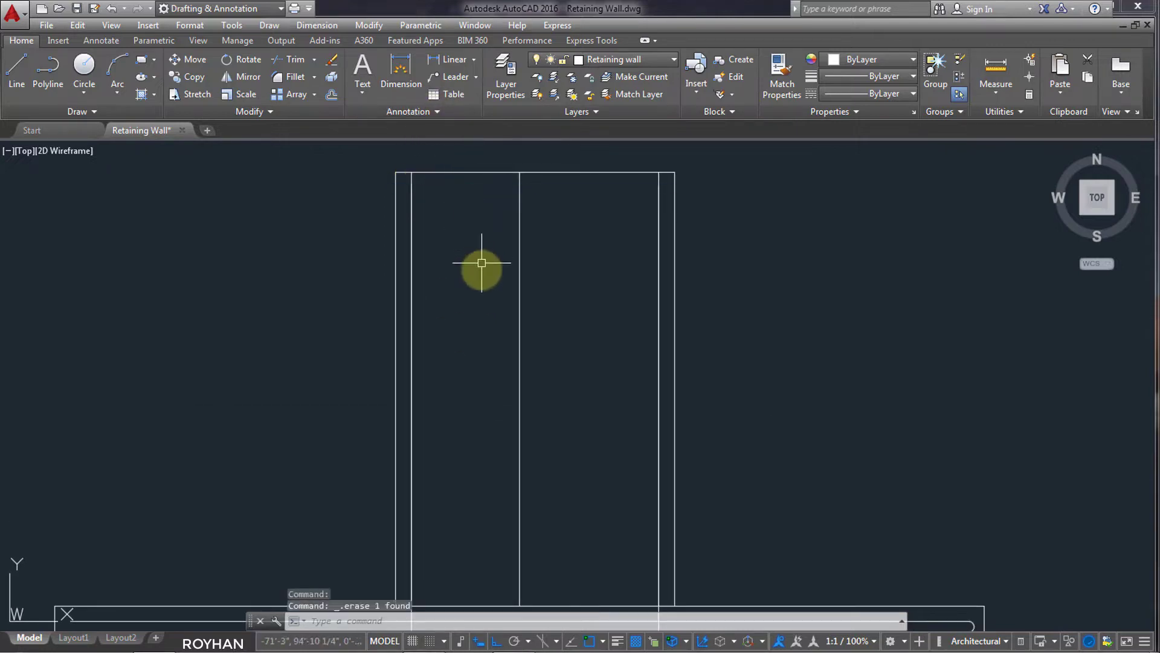
pyautogui.scroll(-2, 480, 278)
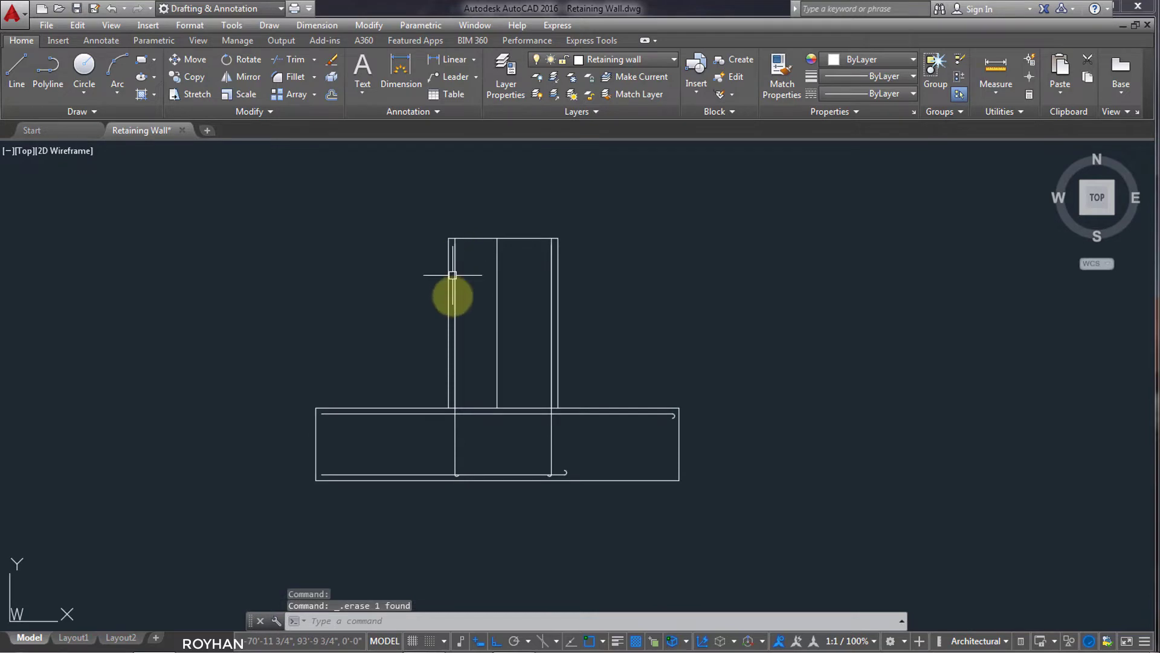
pyautogui.scroll(2, 453, 293)
pyautogui.scroll(-2, 474, 300)
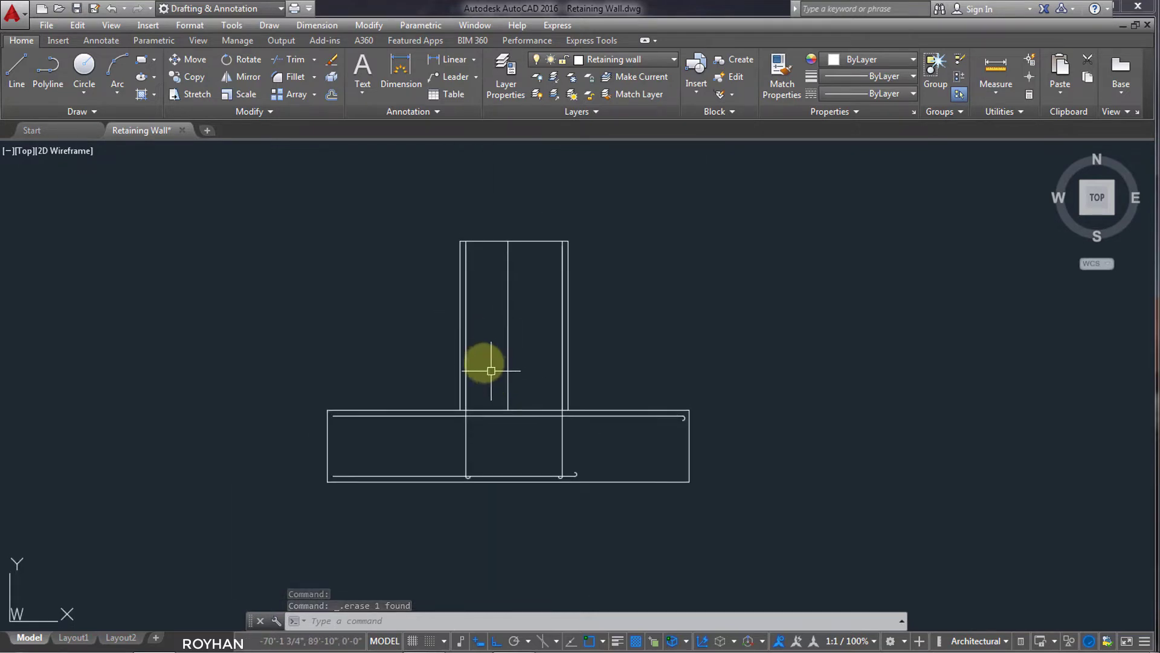
pyautogui.scroll(2, 468, 281)
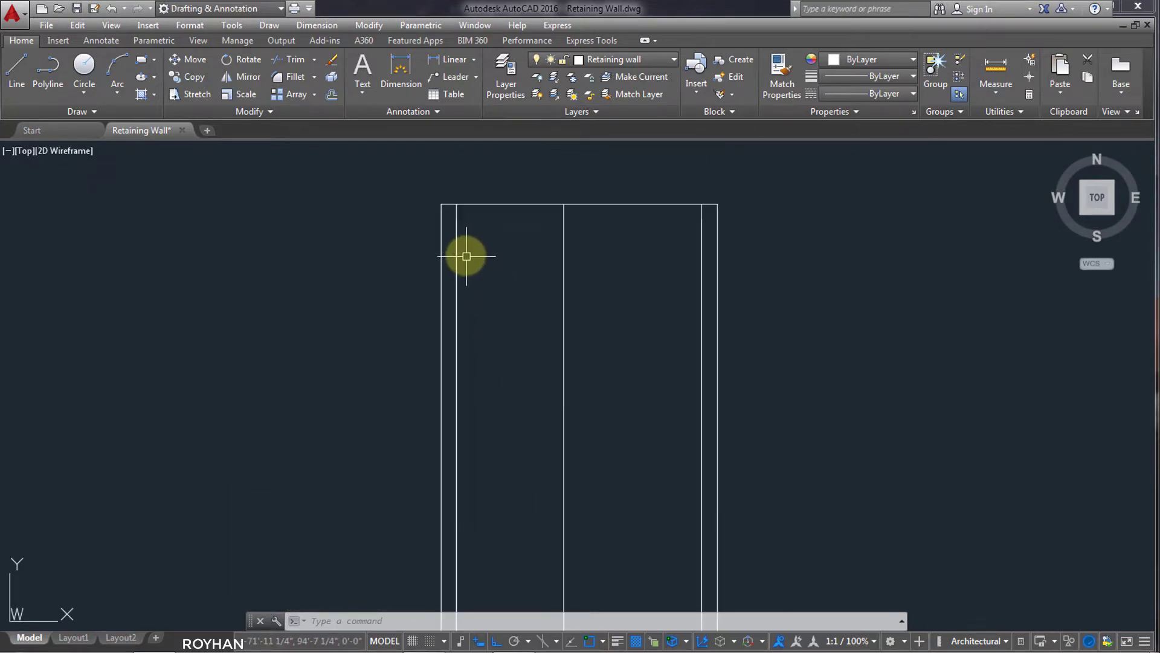
pyautogui.scroll(-2, 492, 326)
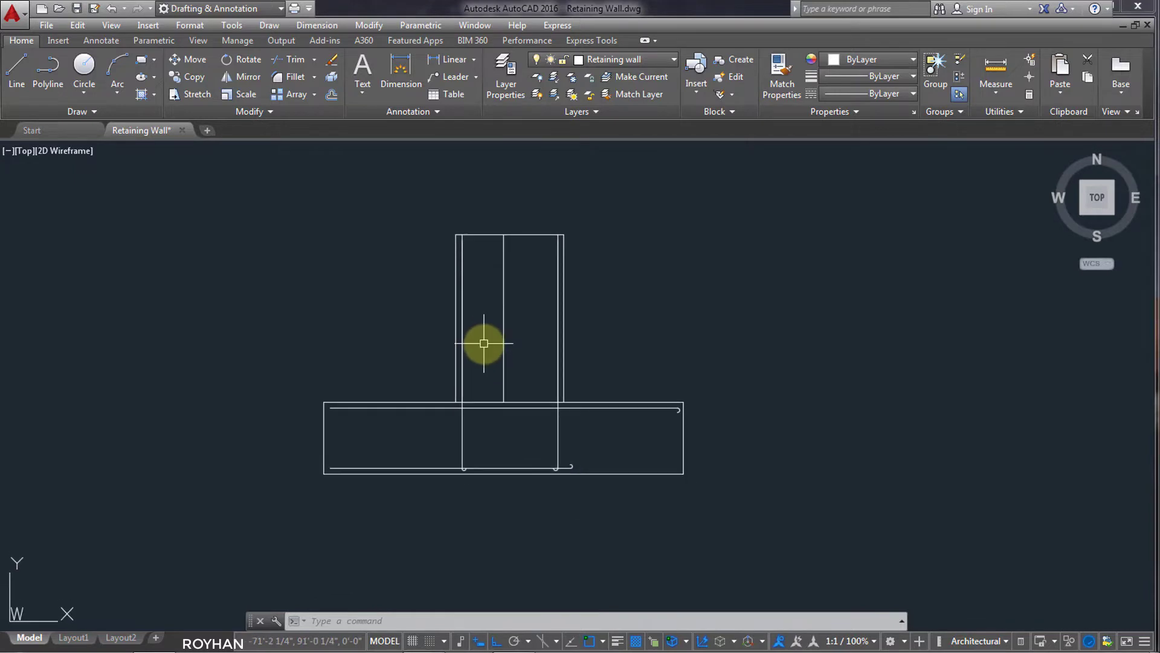
pyautogui.press('Return')
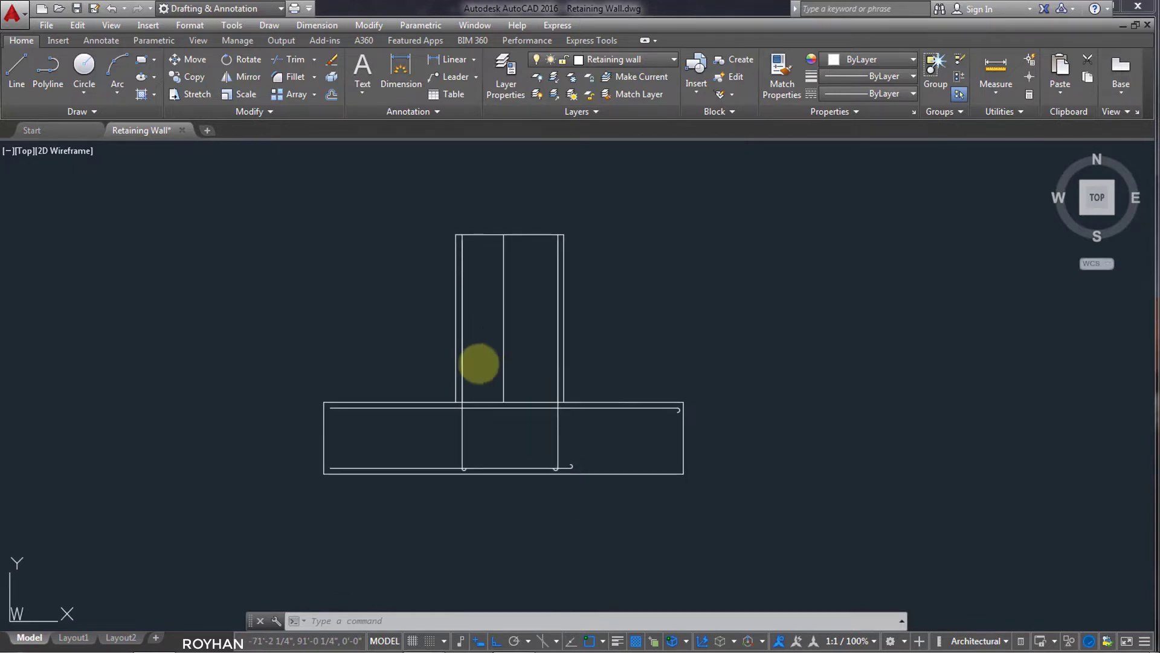
pyautogui.scroll(5, 476, 477)
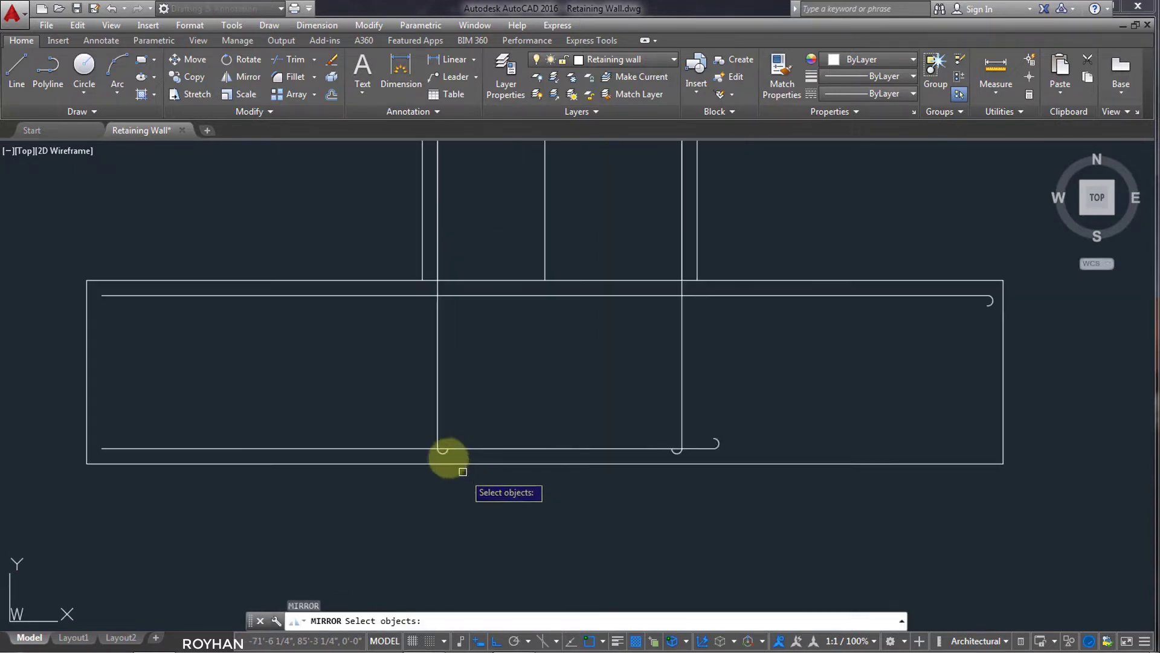
pyautogui.click(438, 448)
pyautogui.press('Return')
pyautogui.scroll(2, 462, 199)
pyautogui.scroll(-5, 465, 354)
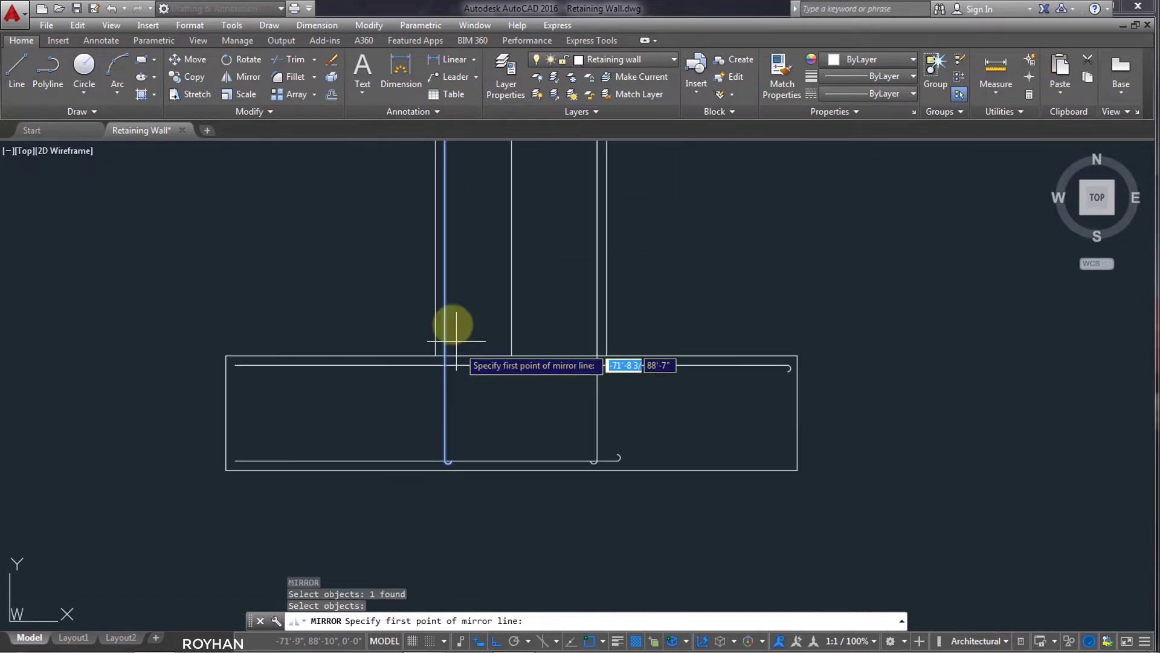
pyautogui.click(448, 263)
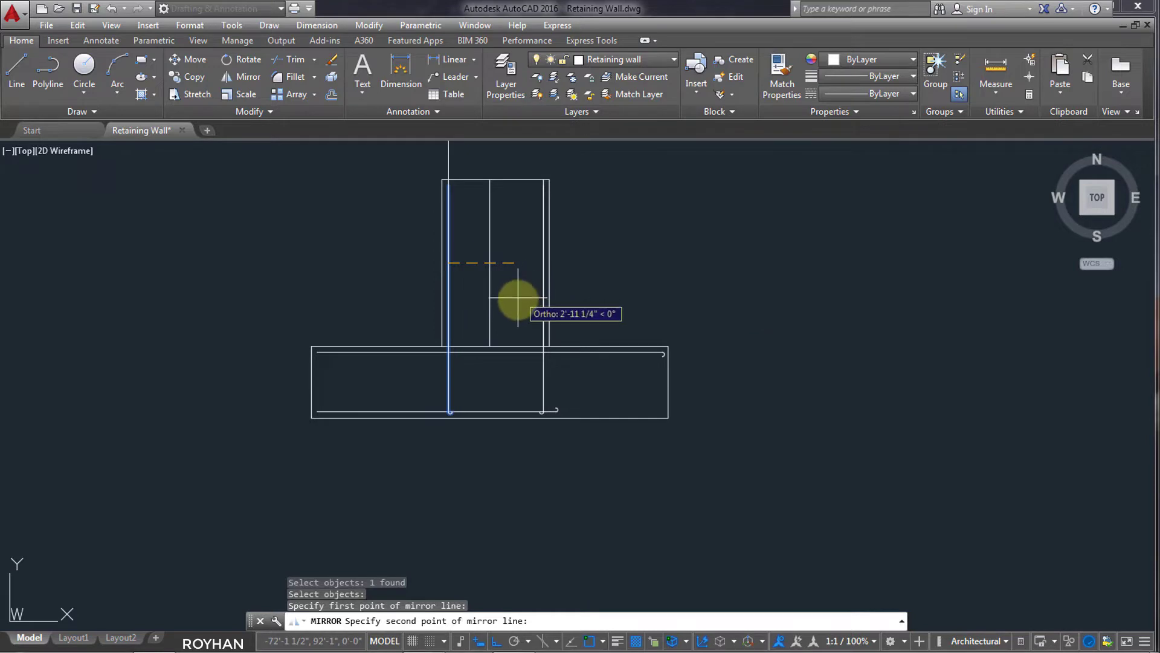
pyautogui.press('Escape')
# Trim away the footing's top edge where it crosses the stem, between the stem's left and right faces
pyautogui.scroll(4, 469, 385)
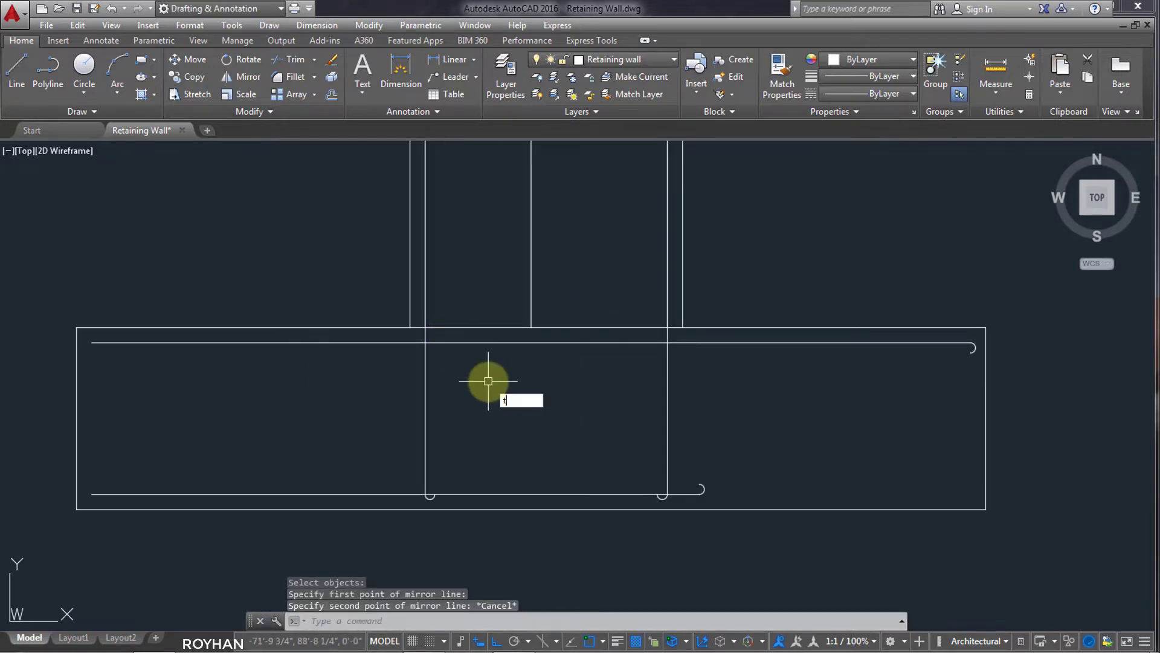
pyautogui.press('Return')
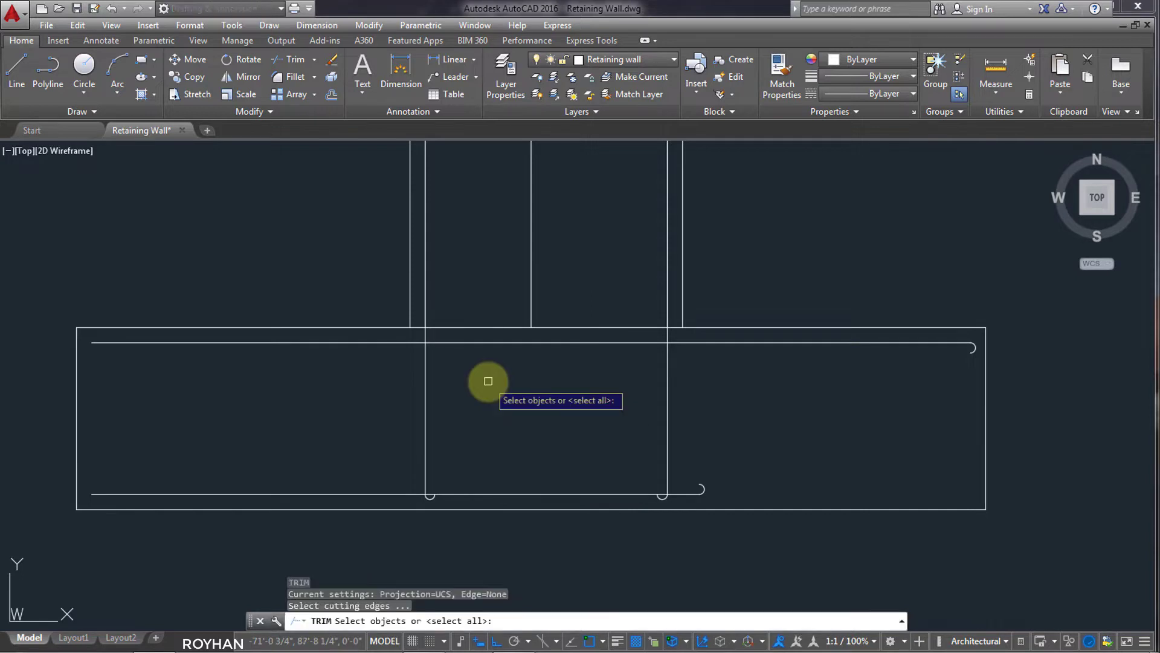
pyautogui.press('Return')
pyautogui.scroll(4, 424, 328)
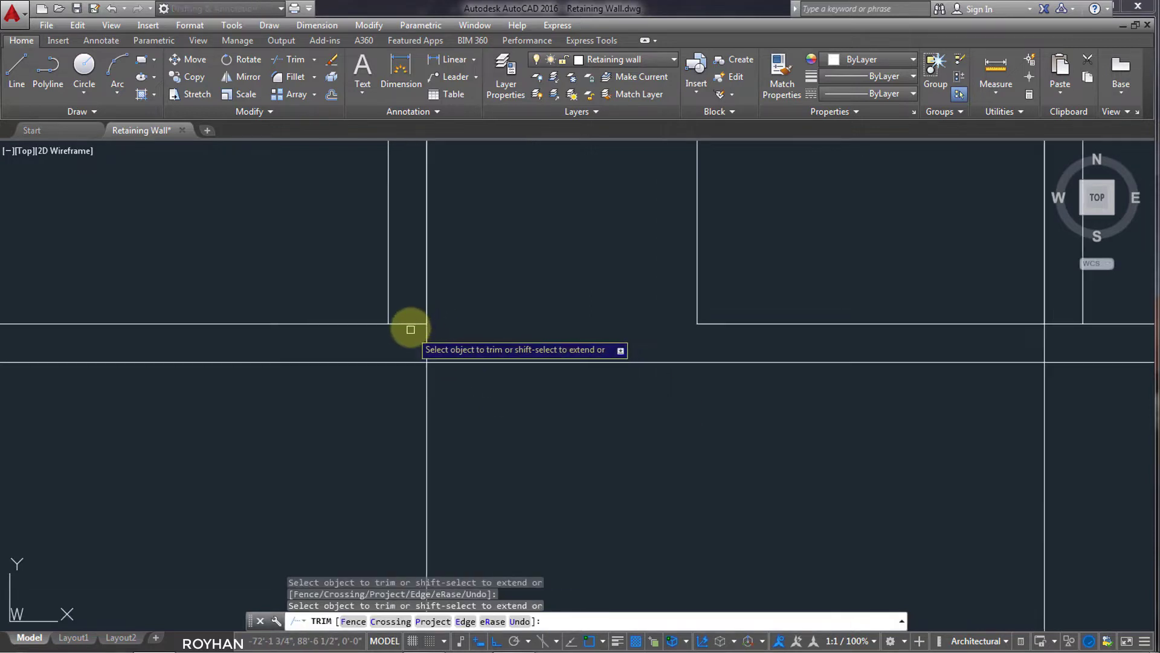
pyautogui.scroll(-4, 803, 325)
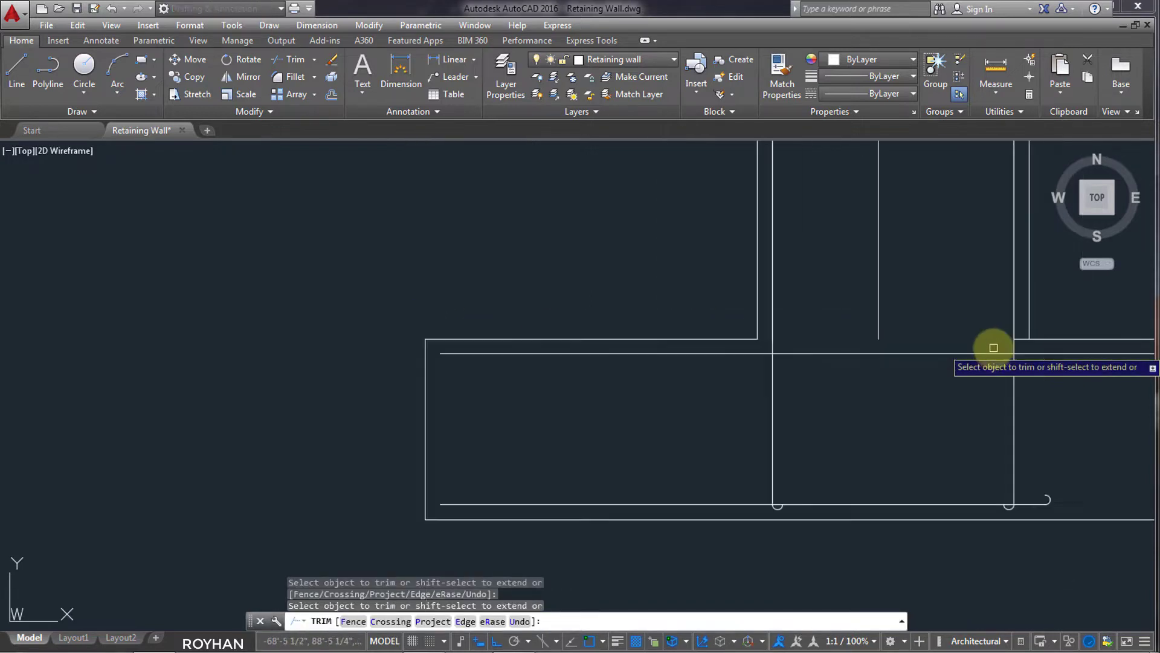
pyautogui.scroll(3, 778, 339)
pyautogui.scroll(-2, 777, 338)
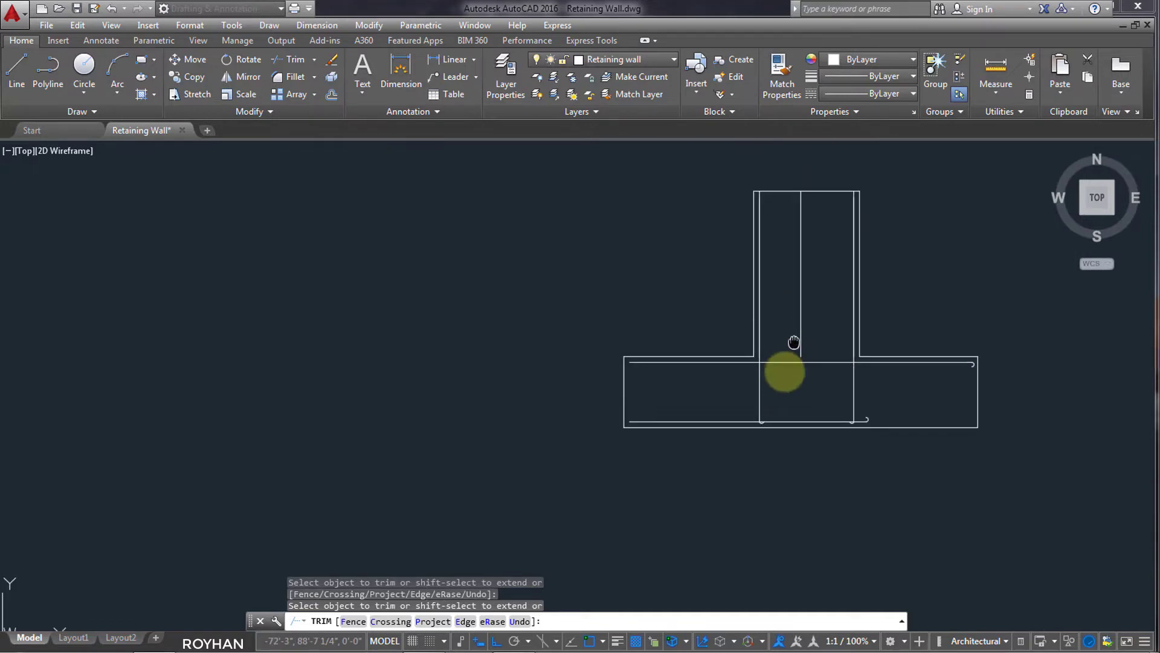
pyautogui.moveTo(788, 342); pyautogui.dragTo(777, 389, button='middle')
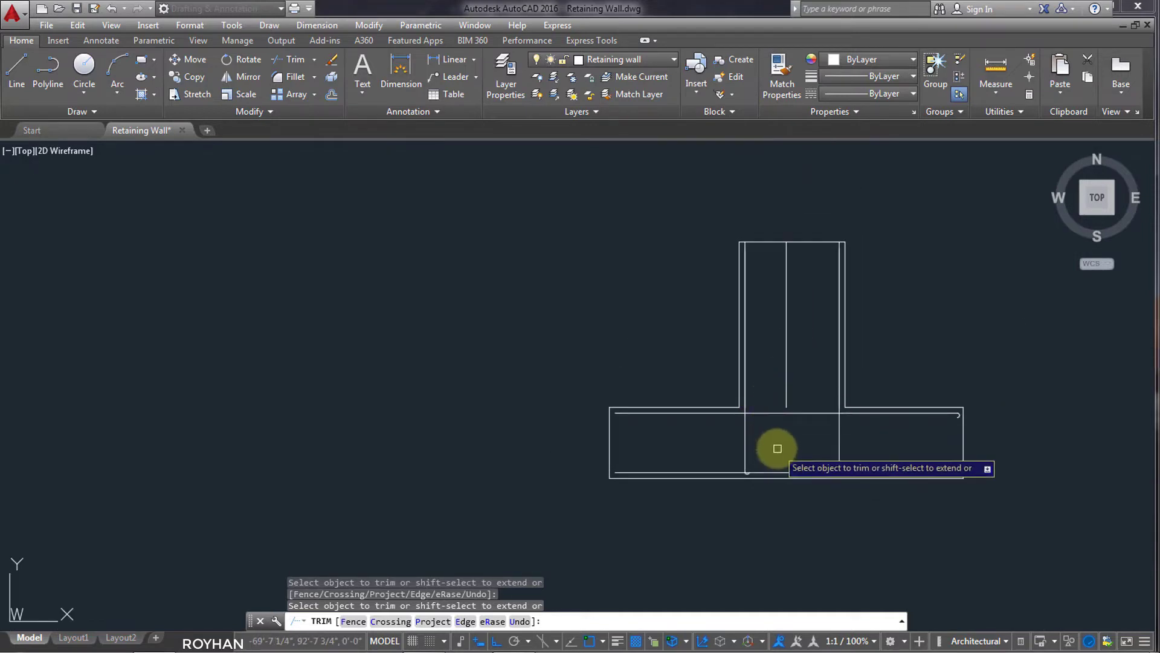
pyautogui.scroll(2, 771, 440)
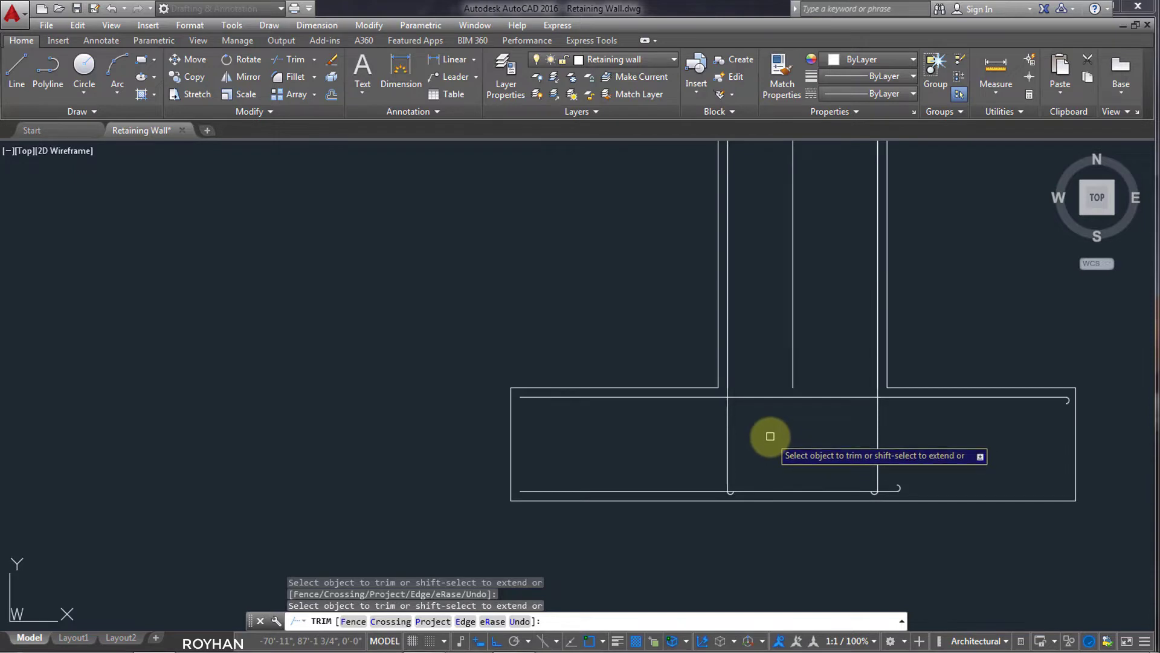
pyautogui.press('Return')
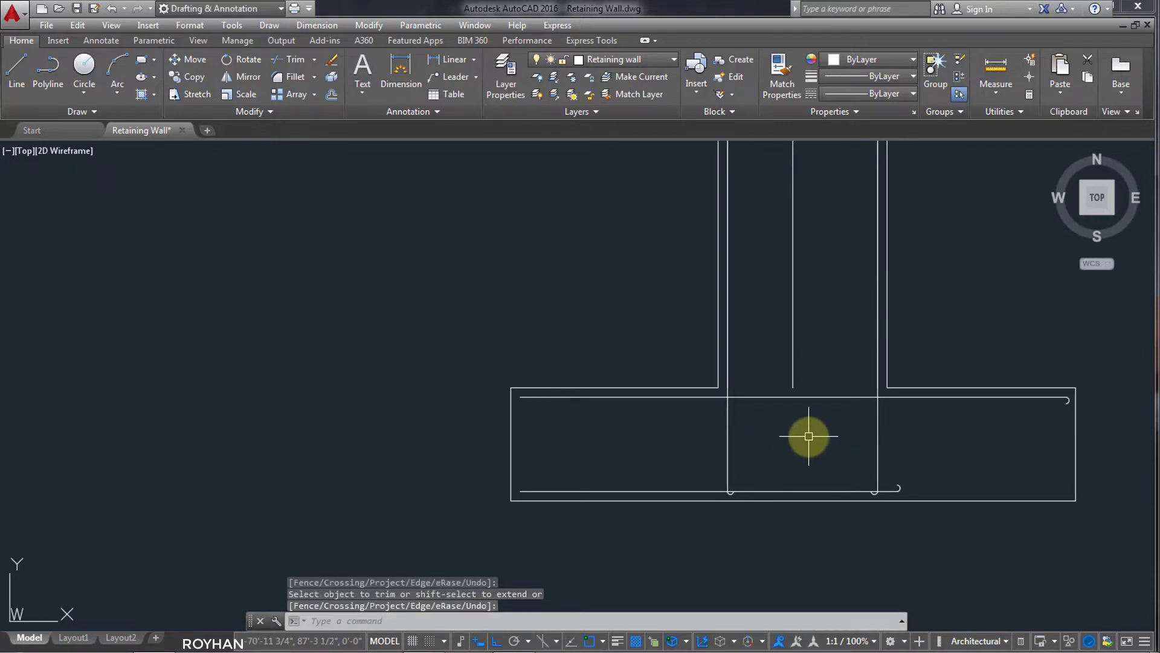
# Mirror the left stem bar about a horizontal line through its midpoint, keeping the source, to form a matching hook at its upper end
pyautogui.write('mi')
pyautogui.press('Return')
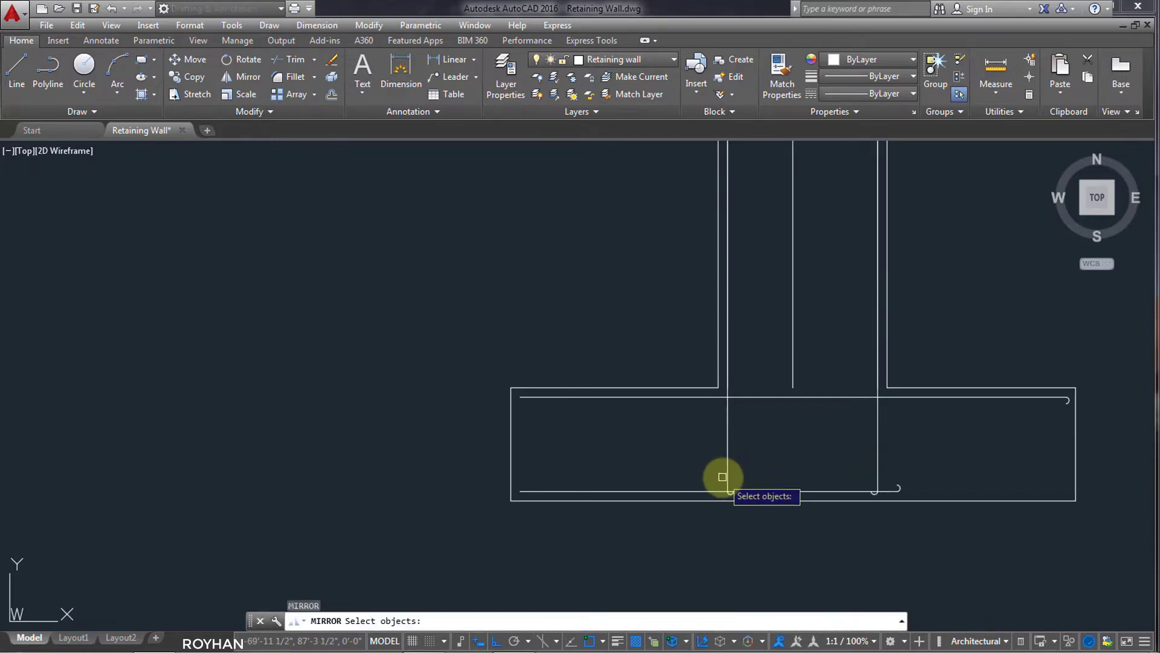
pyautogui.click(728, 370)
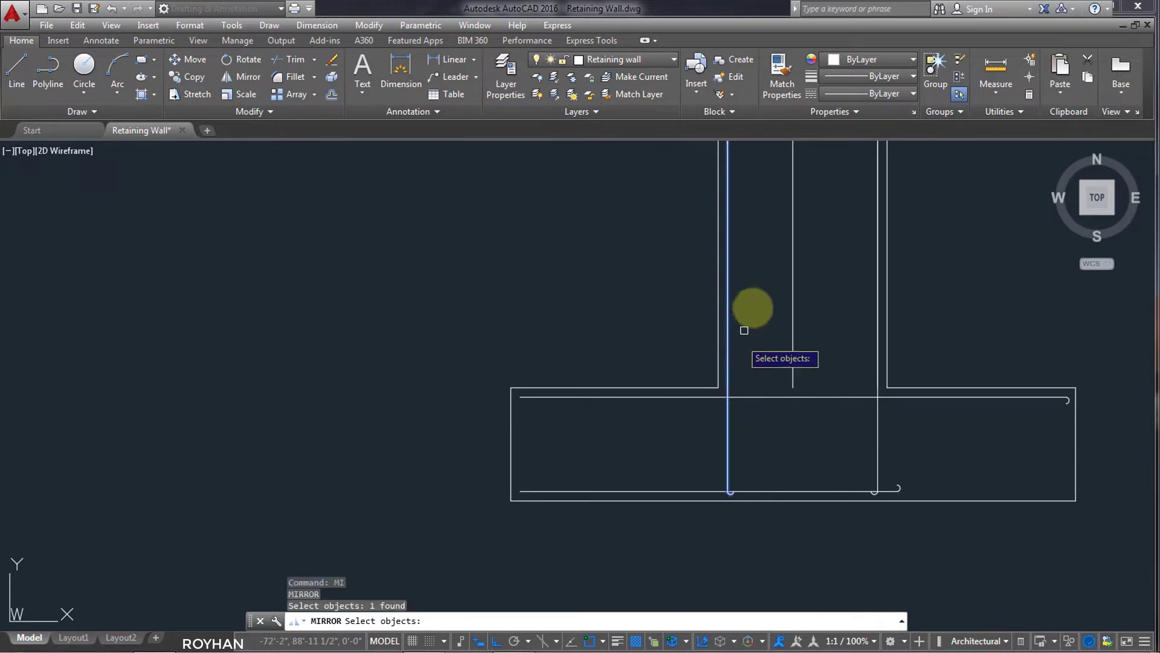
pyautogui.press('Return')
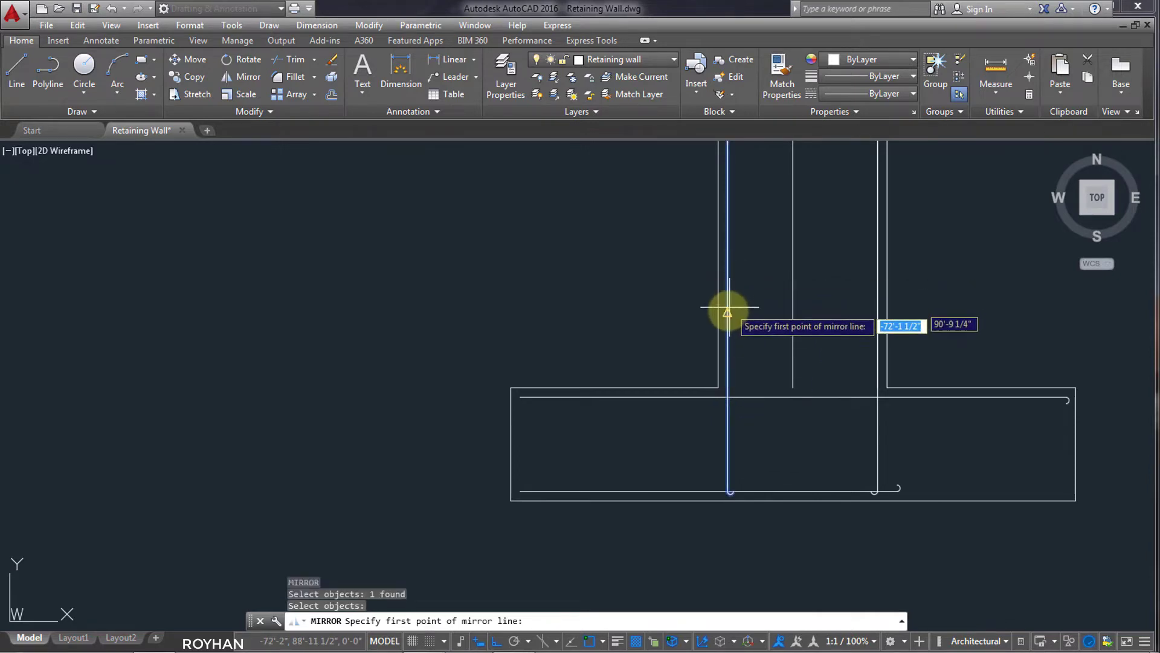
pyautogui.click(727, 313)
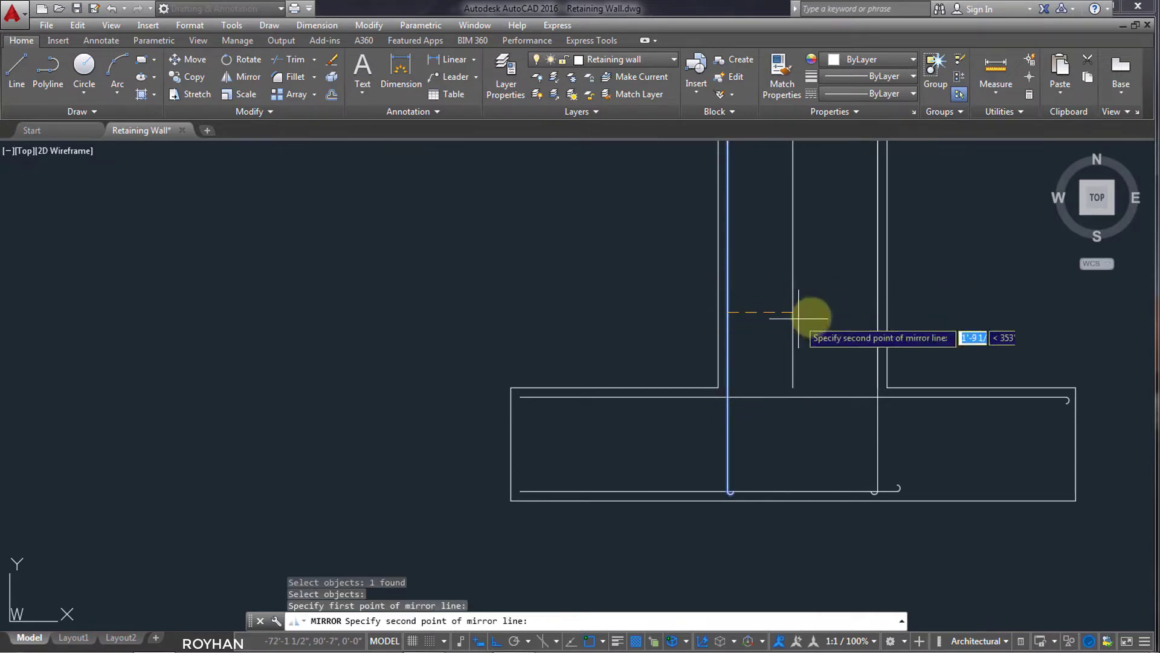
pyautogui.click(840, 312)
pyautogui.press('Return')
pyautogui.scroll(-3, 806, 298)
pyautogui.scroll(1, 786, 249)
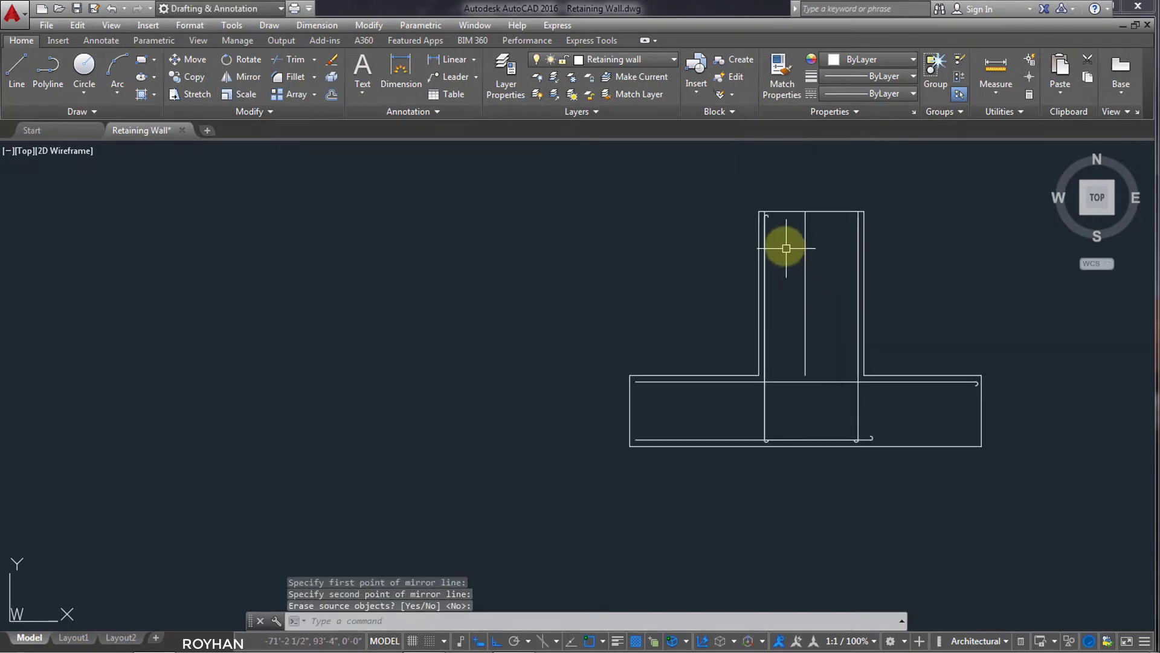
# Erase the leftover vertical offset line that overlaps the left stem bar
pyautogui.scroll(5, 783, 242)
pyautogui.press('Return')
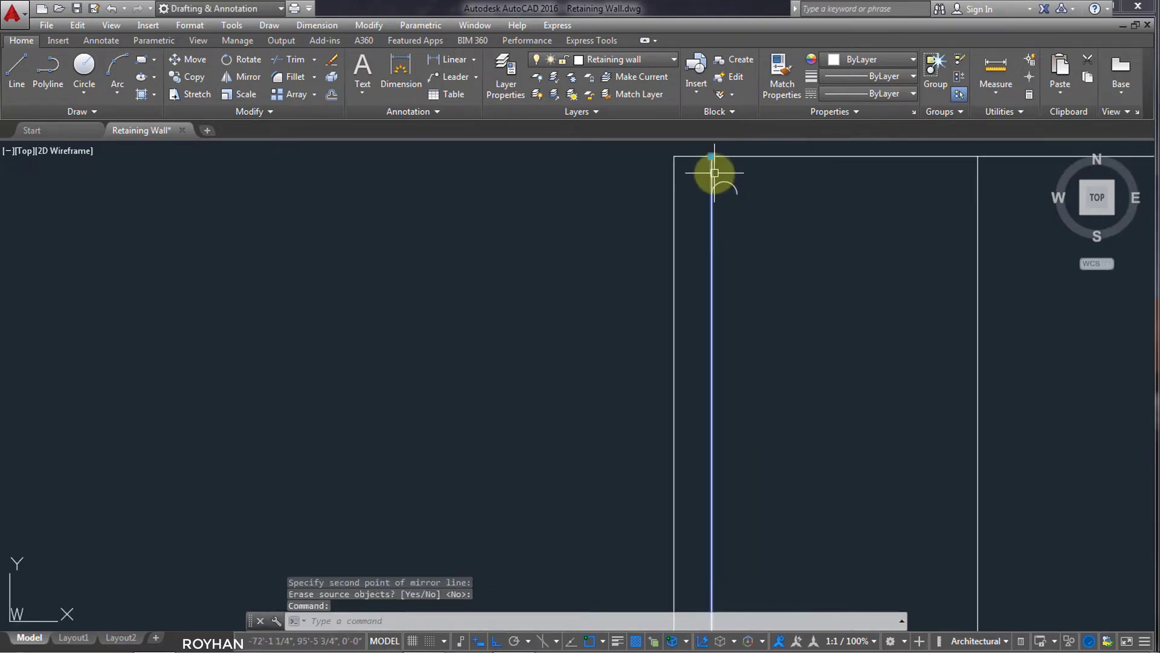
pyautogui.press('Delete')
pyautogui.scroll(-5, 797, 277)
pyautogui.scroll(2, 773, 296)
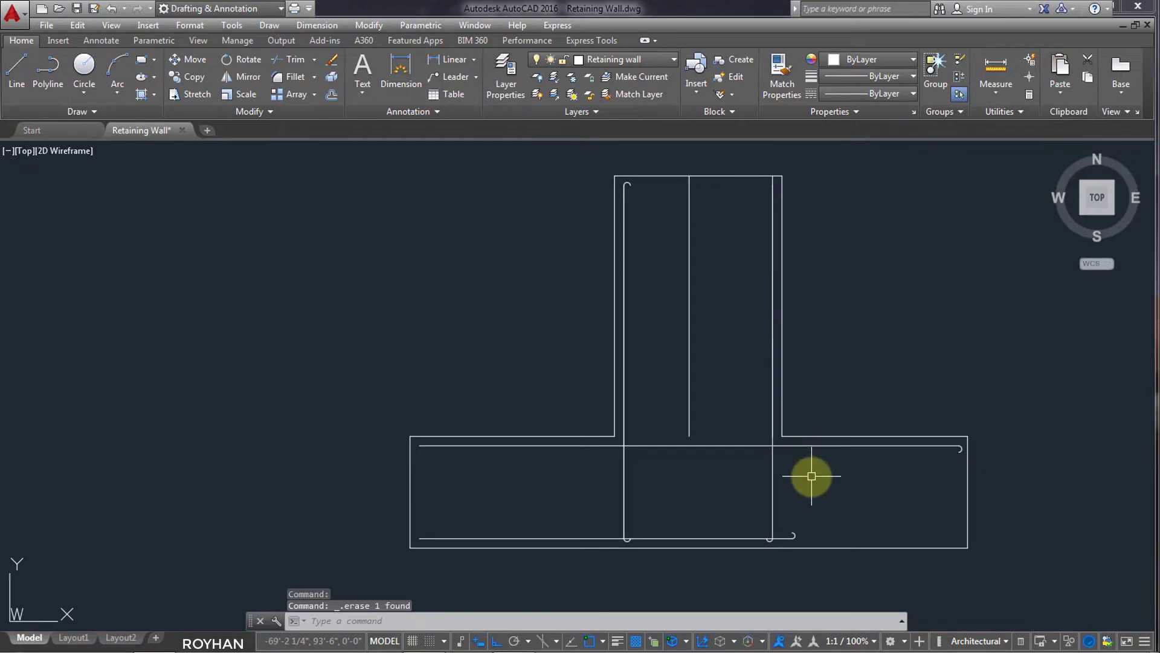
# Mirror the right stem bar about a horizontal line through its midpoint, keeping the source, to add a hook at its upper end
pyautogui.scroll(2, 804, 490)
pyautogui.scroll(-4, 801, 488)
pyautogui.scroll(2, 800, 489)
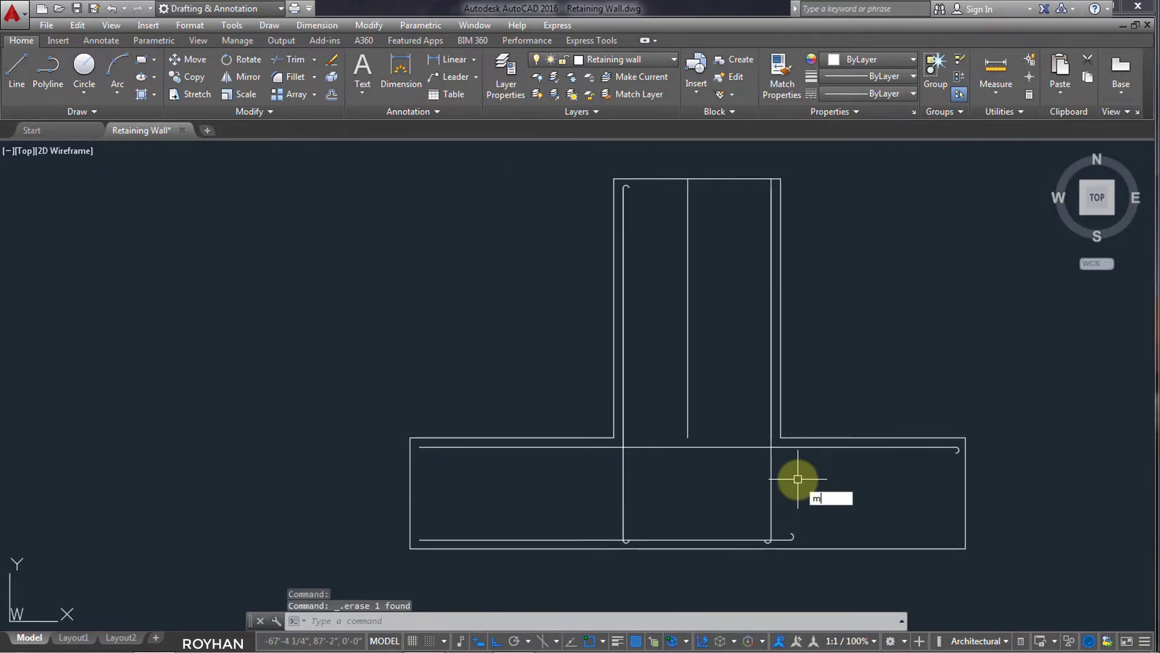
pyautogui.write('mi')
pyautogui.press('Return')
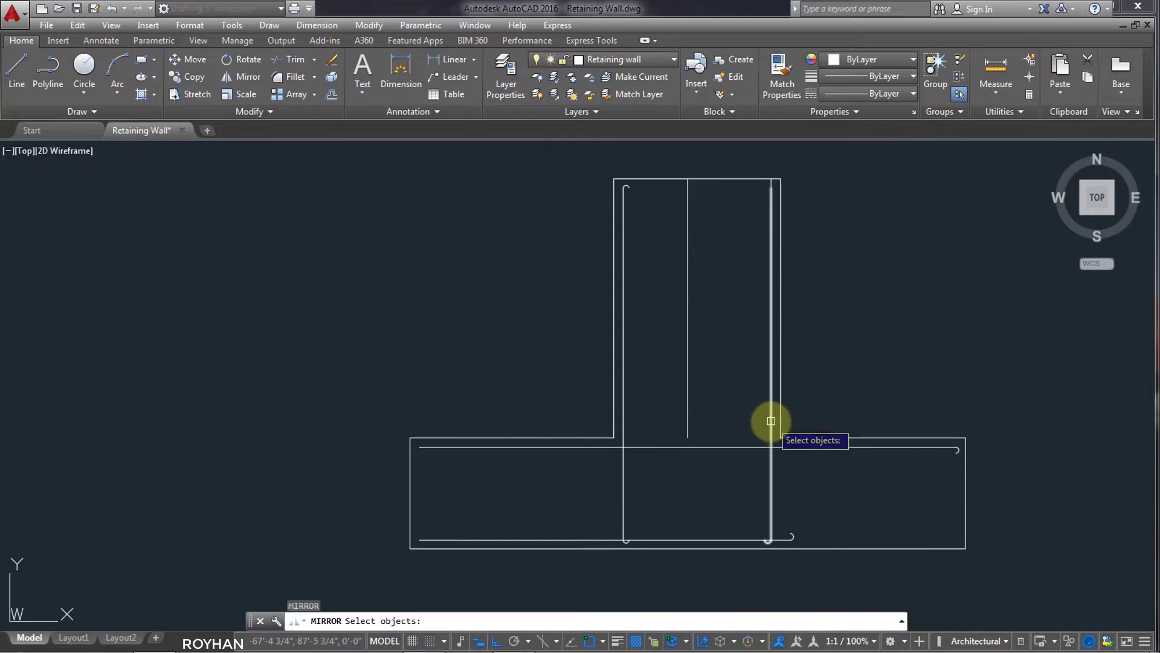
pyautogui.click(771, 421)
pyautogui.press('Return')
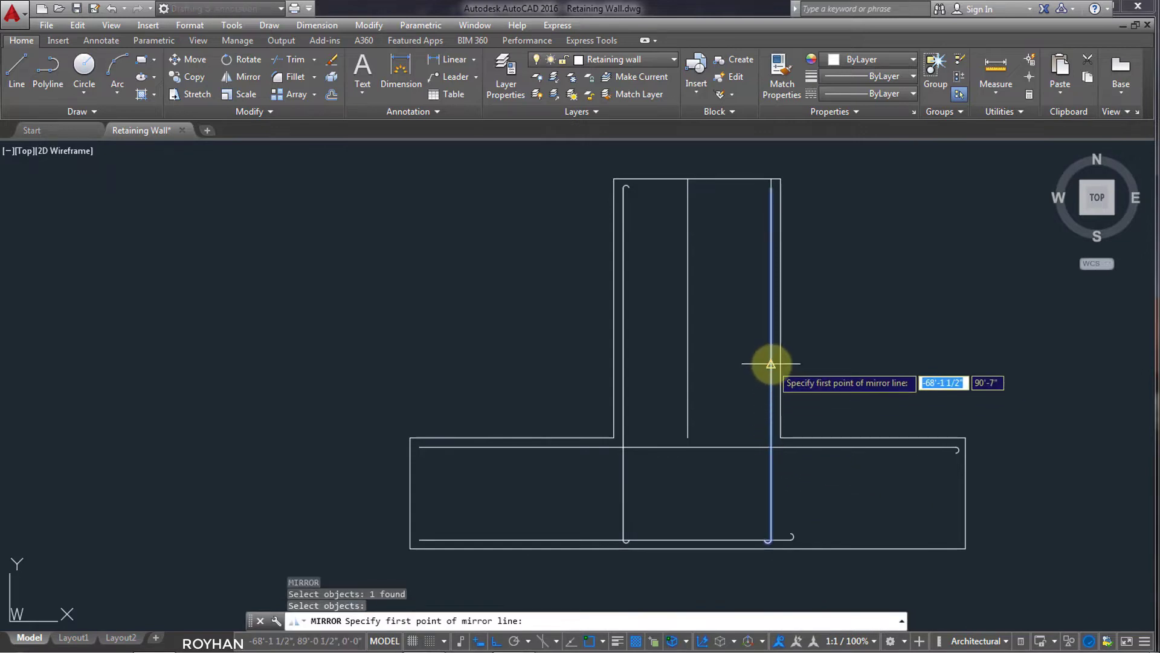
pyautogui.click(771, 364)
pyautogui.click(731, 365)
pyautogui.press('Return')
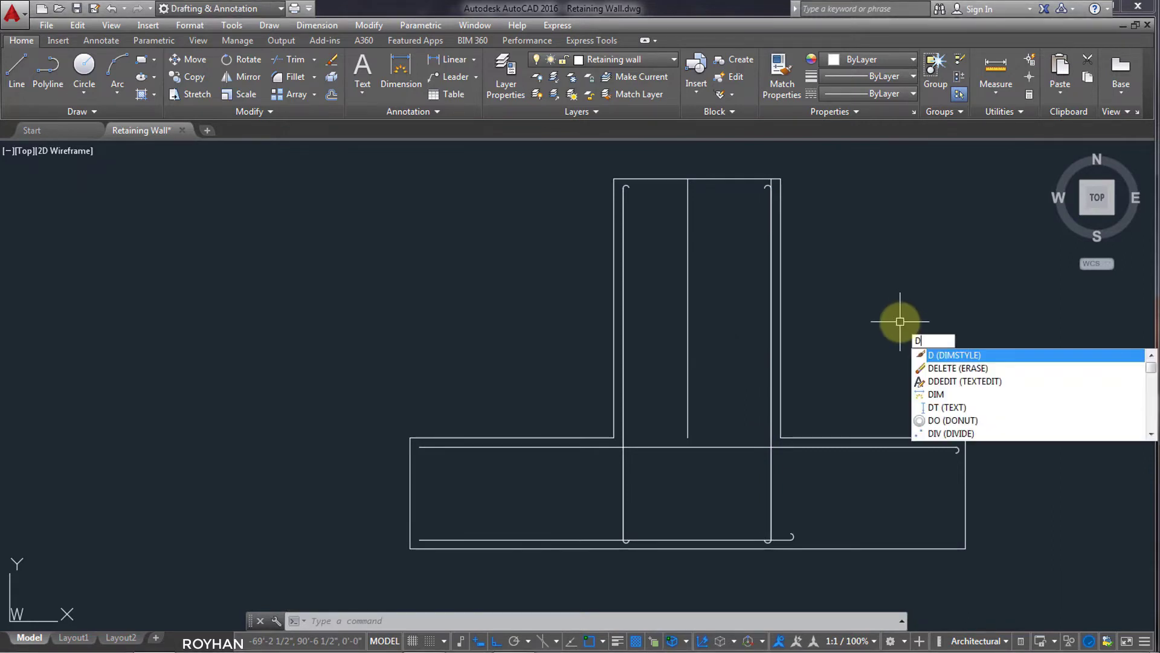
# Place a solid donut with inside diameter 0 and outside diameter 2" against the left stem bar, just above its lower hook
pyautogui.write('n')
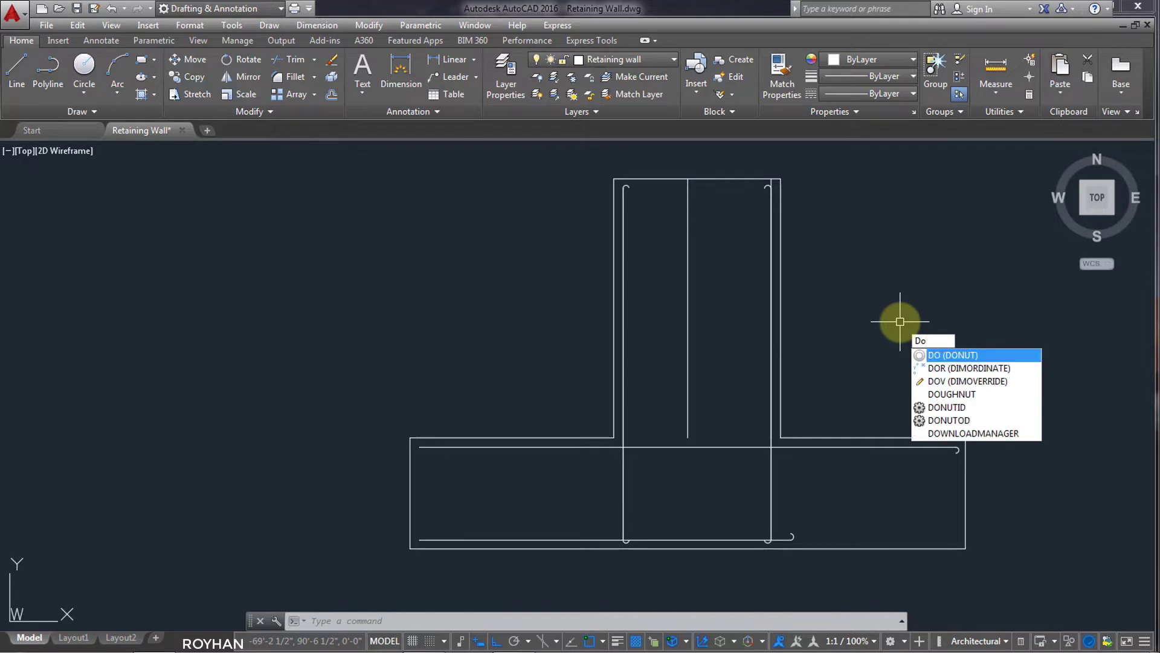
pyautogui.press('Return')
pyautogui.press('Return')
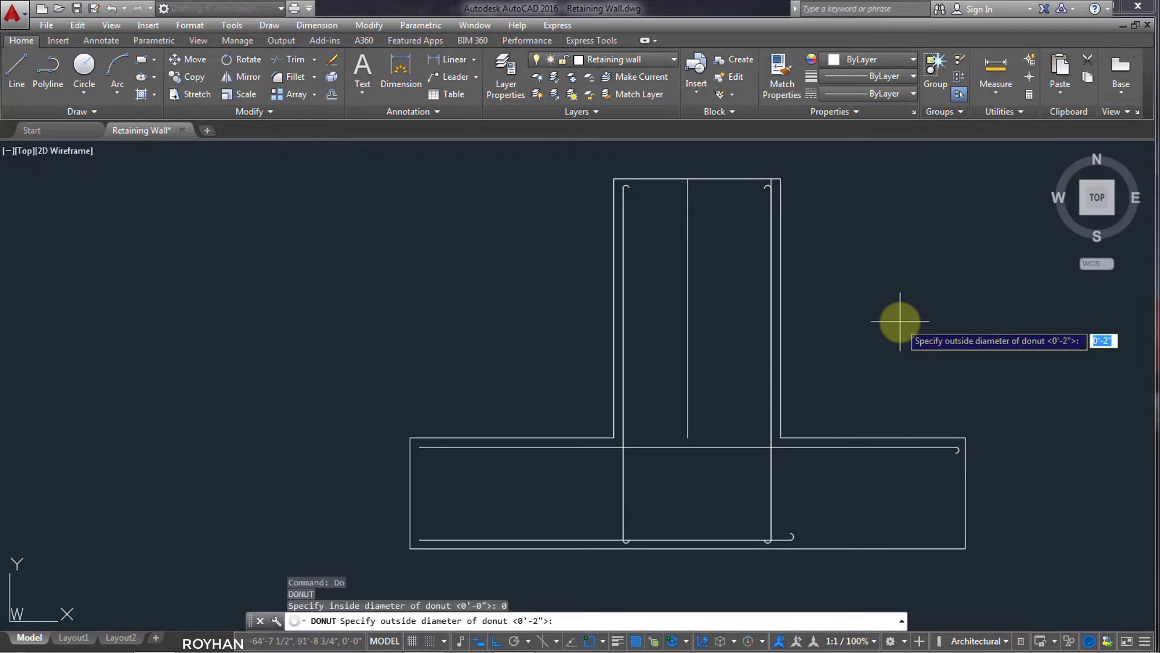
pyautogui.press('Return')
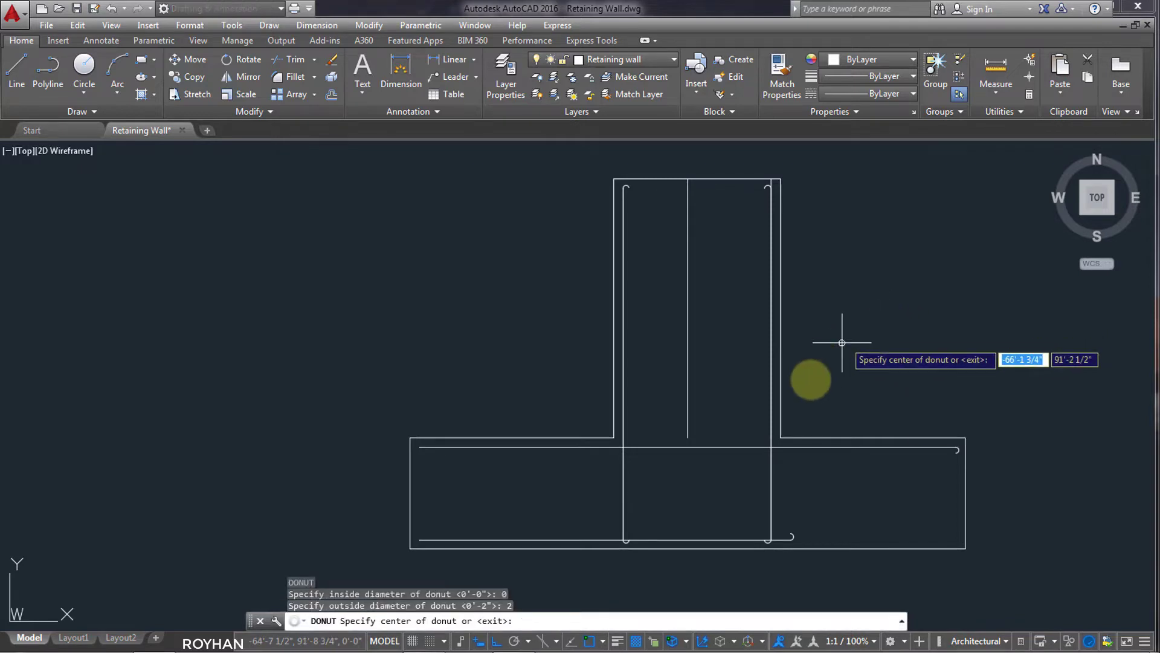
pyautogui.scroll(5, 647, 545)
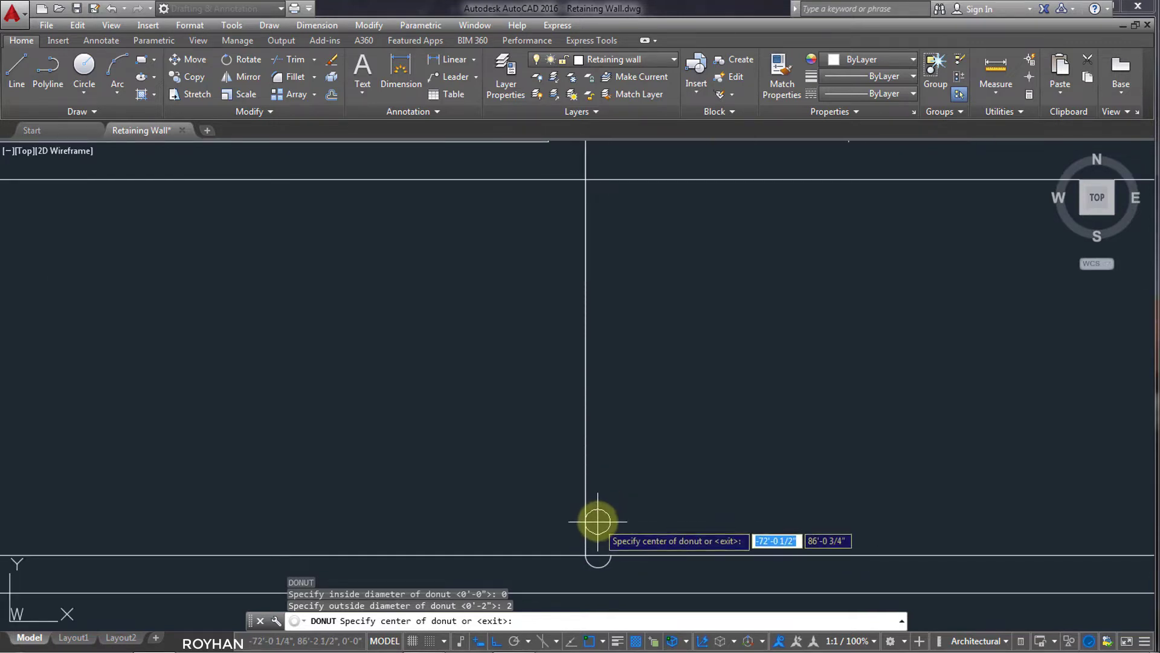
pyautogui.click(598, 519)
pyautogui.press('Return')
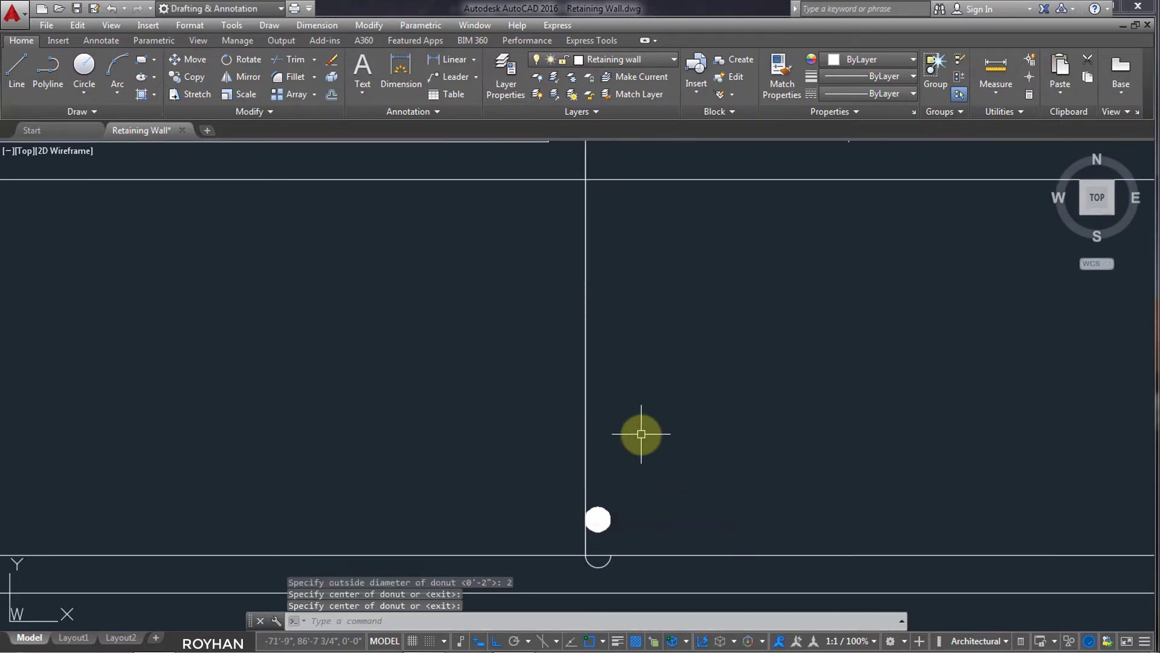
# Place a second donut with inside diameter 0 and outside diameter 2" against the right stem bar, just above its lower hook
pyautogui.scroll(-2, 689, 436)
pyautogui.press('Return')
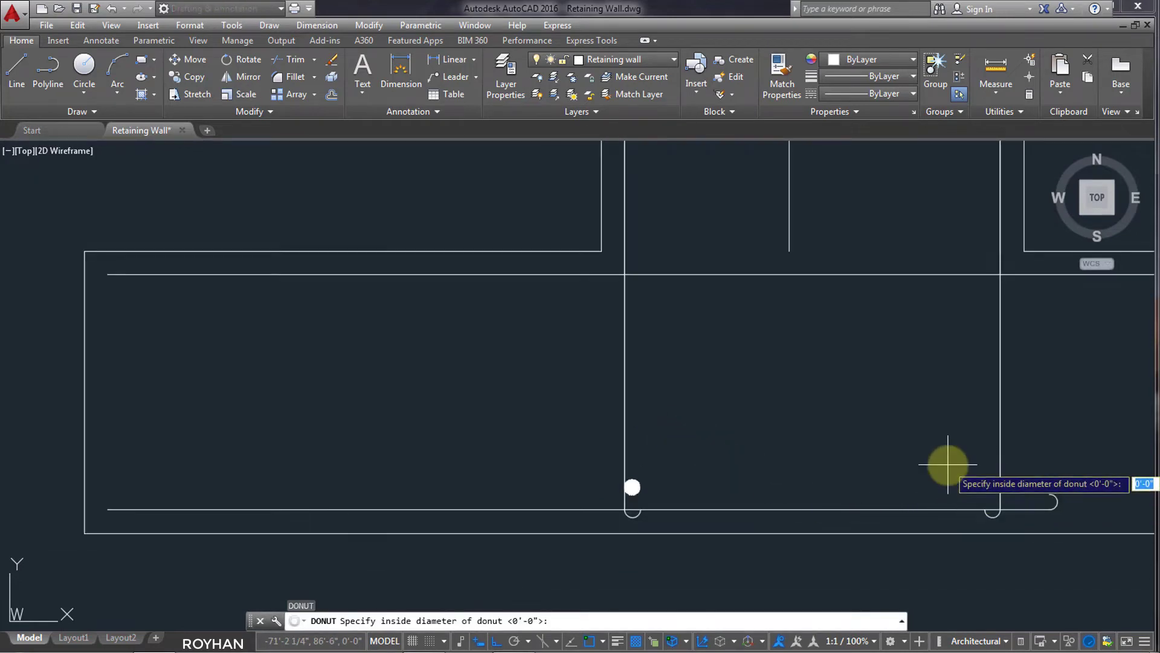
pyautogui.press('Return')
pyautogui.press('Return')
pyautogui.scroll(3, 985, 474)
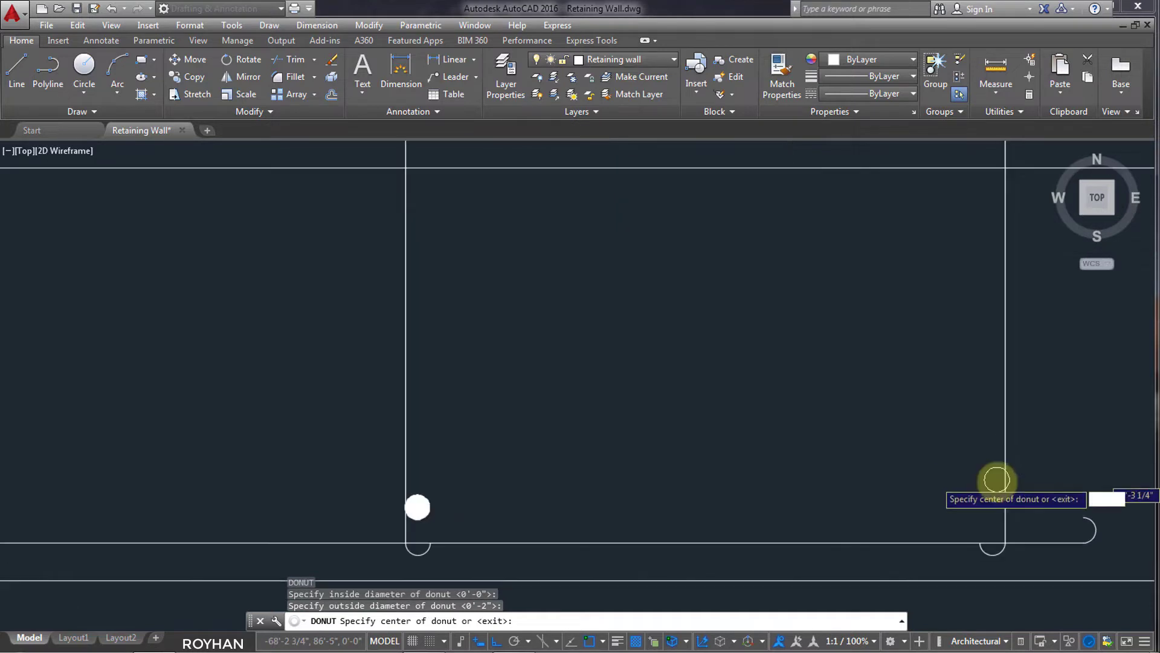
pyautogui.click(986, 527)
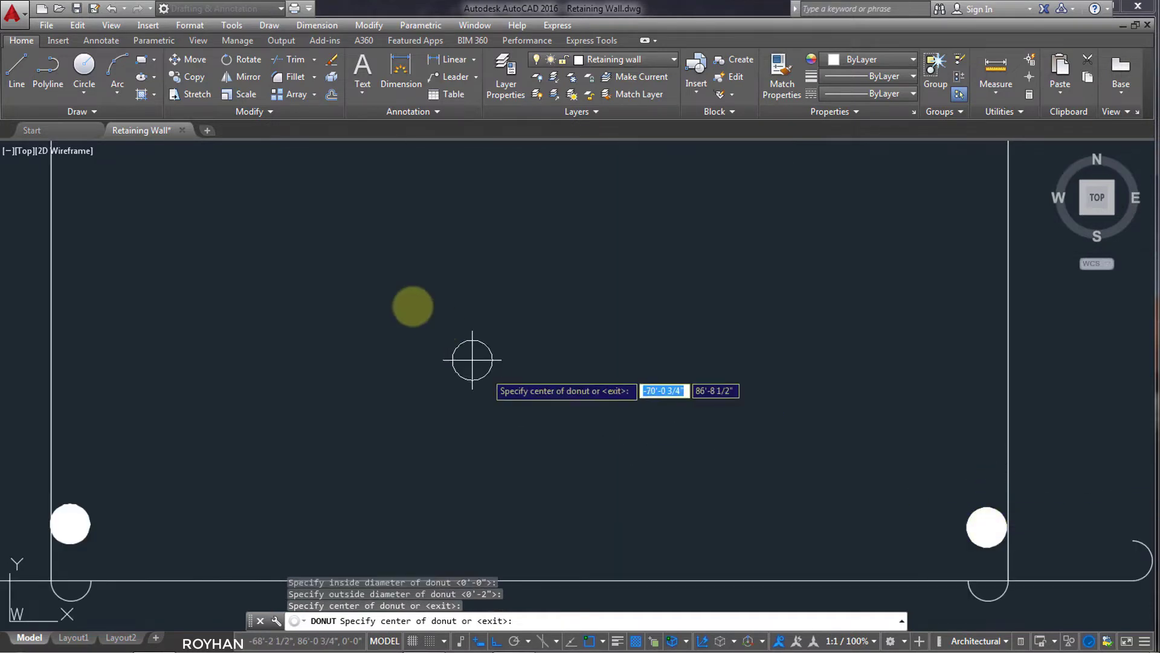
# Place a 2" solid donut just under the footing's upper bar, near its left end
pyautogui.moveTo(412, 304); pyautogui.dragTo(785, 407, button='middle')
pyautogui.scroll(-3, 414, 269)
pyautogui.moveTo(278, 273); pyautogui.dragTo(804, 418, button='middle')
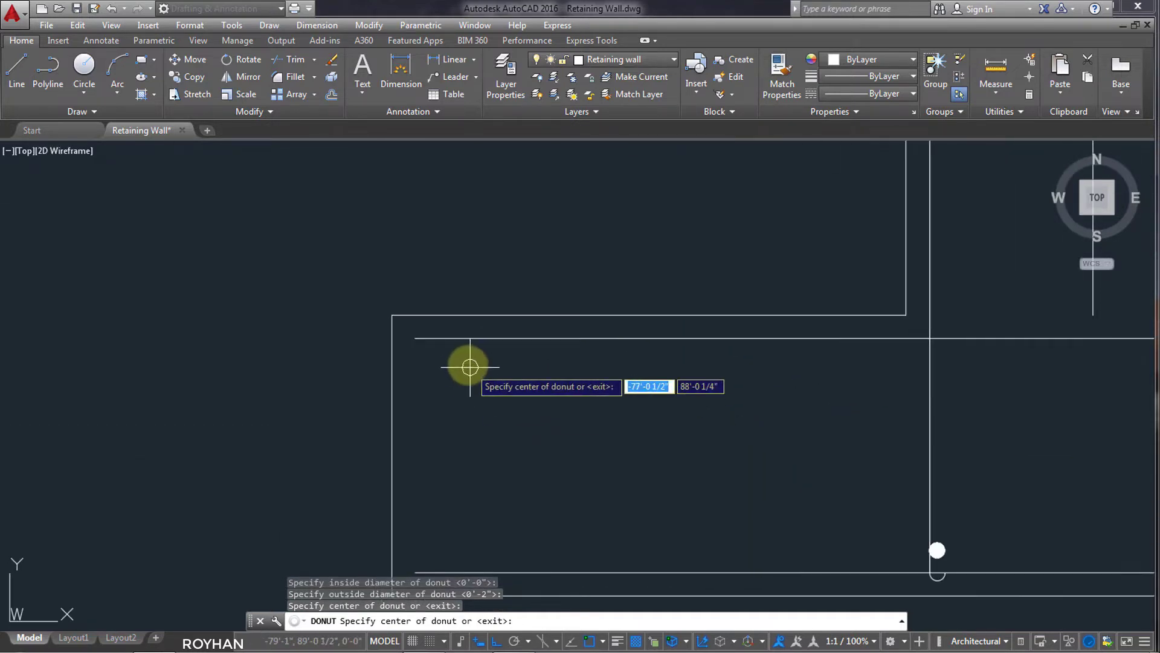
pyautogui.scroll(5, 410, 335)
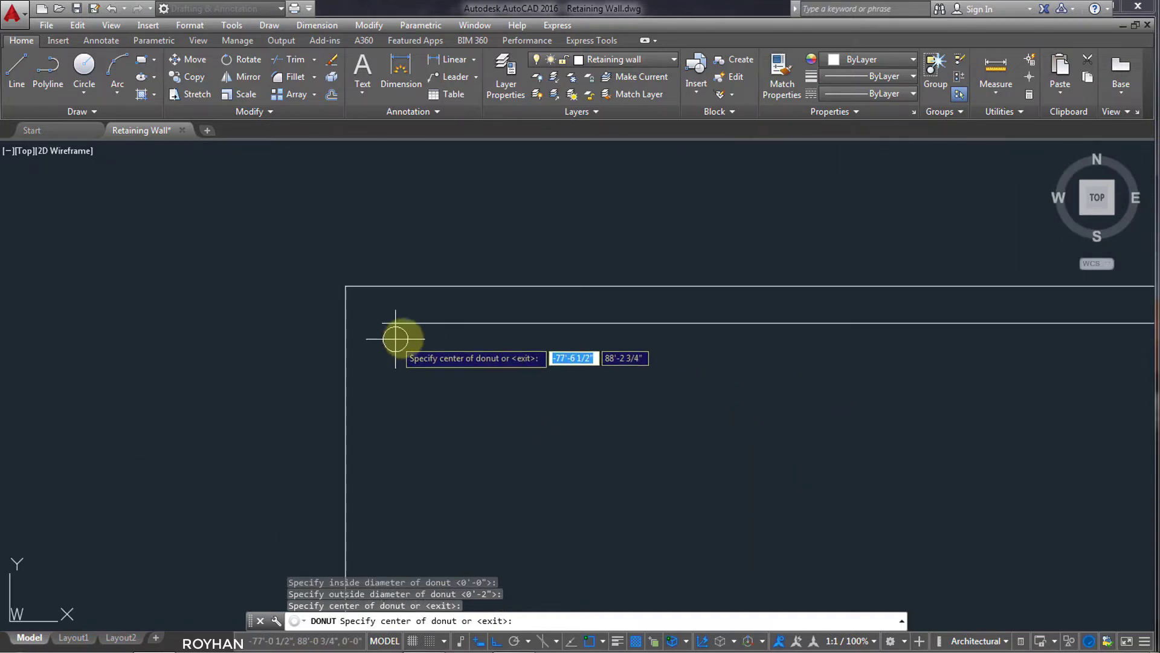
pyautogui.click(440, 332)
# Place another 2" solid donut on top of the footing's lower bar near its left end and finish the Donut command
pyautogui.scroll(-3, 514, 432)
pyautogui.moveTo(544, 484); pyautogui.dragTo(548, 312, button='middle')
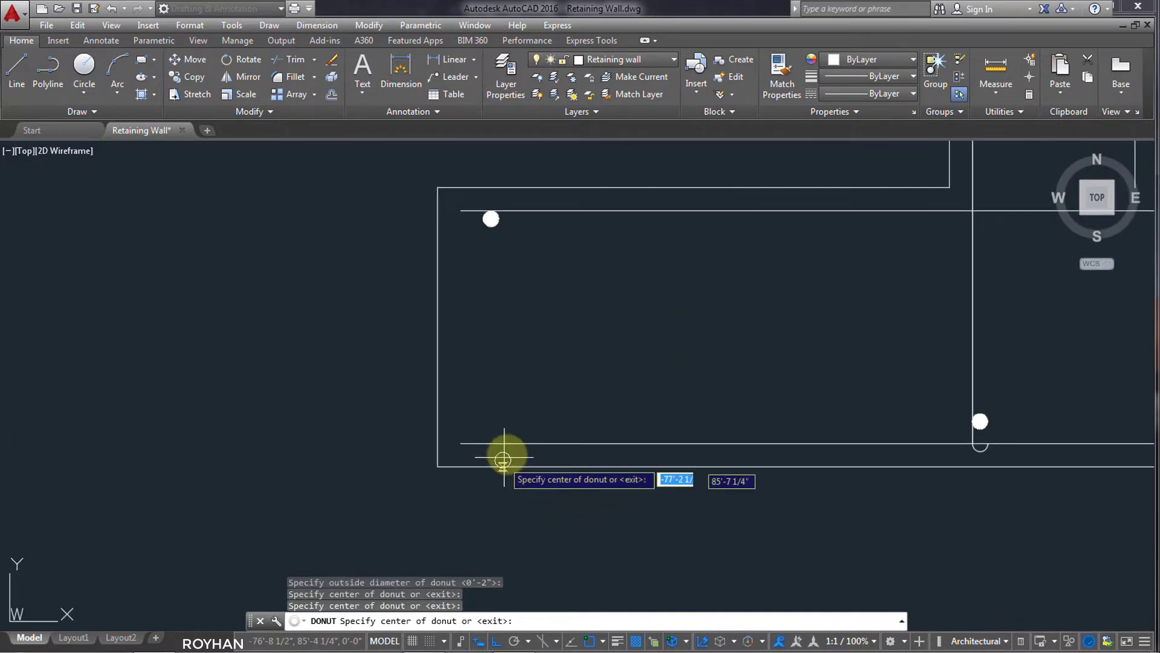
pyautogui.scroll(4, 511, 444)
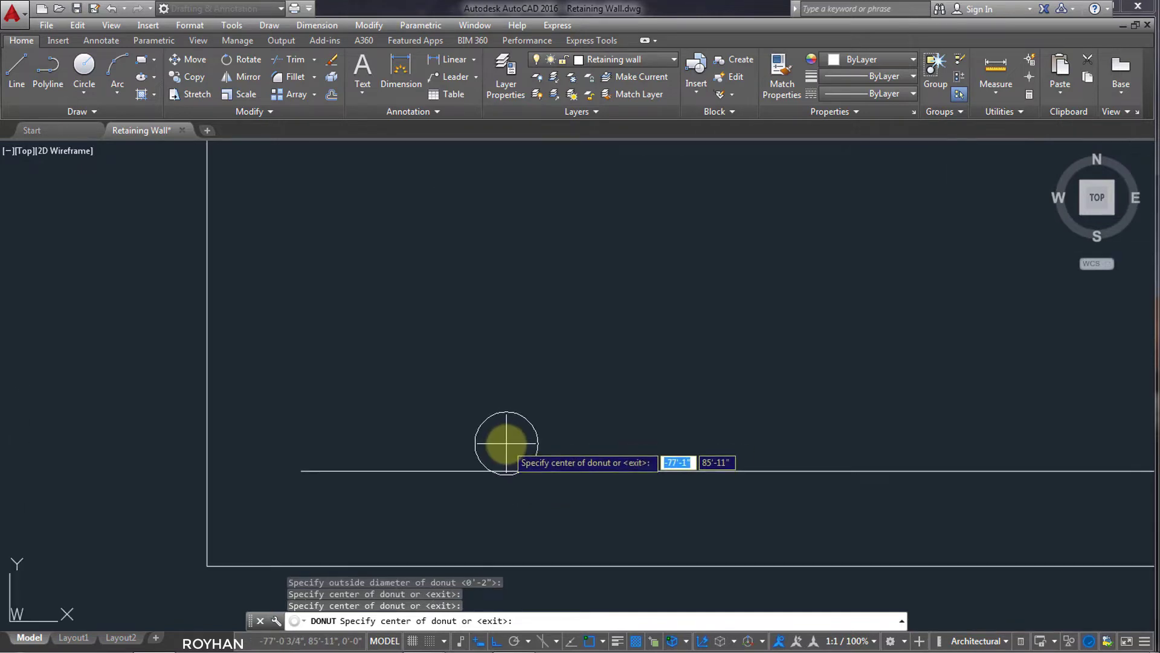
pyautogui.click(505, 440)
pyautogui.scroll(-3, 914, 388)
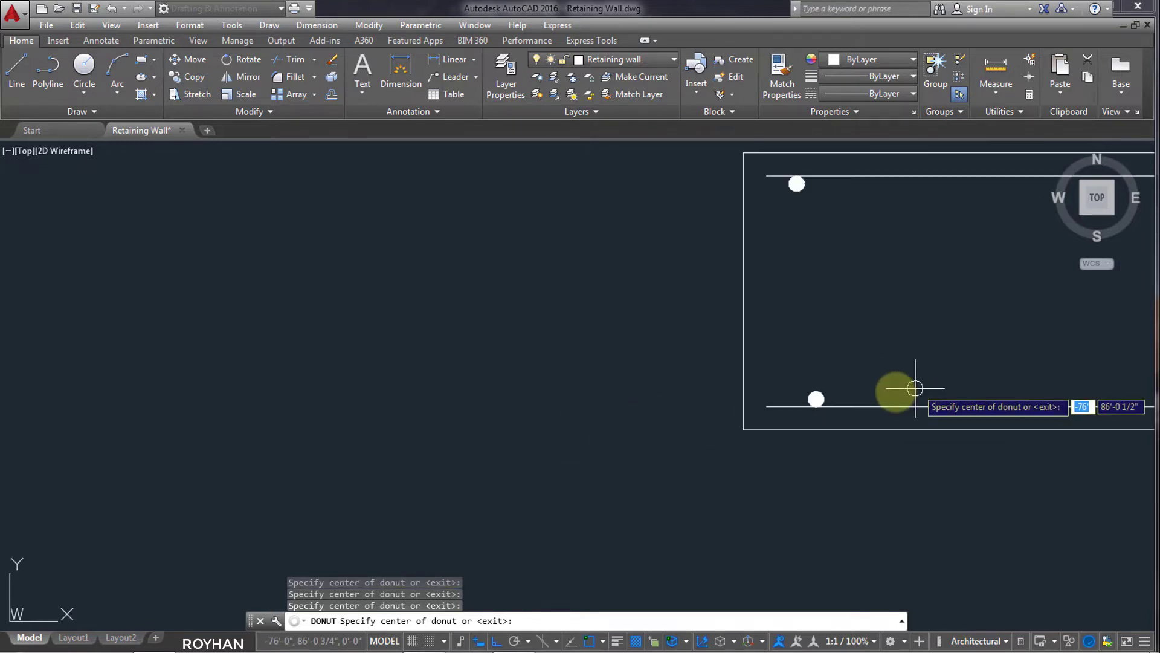
pyautogui.moveTo(914, 389); pyautogui.dragTo(391, 476, button='middle')
pyautogui.scroll(-1, 585, 453)
pyautogui.scroll(-2, 668, 435)
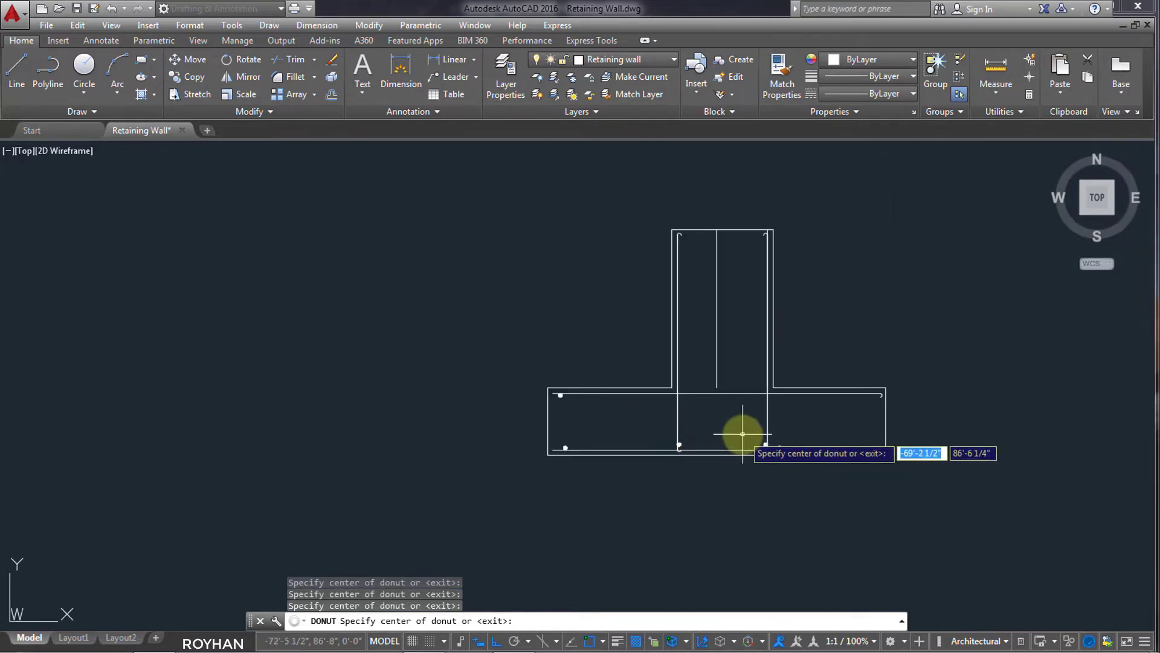
pyautogui.press('Return')
# Create a rectangular array from the donut at the foot of the left stem bar, with 1 column
pyautogui.scroll(5, 676, 423)
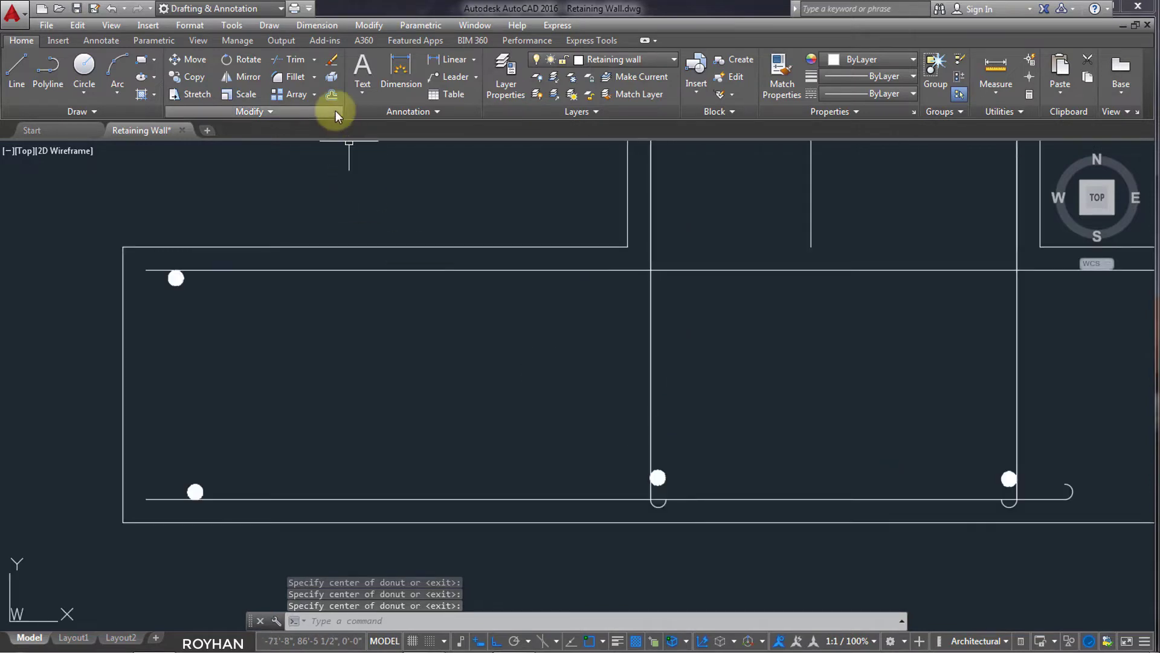
pyautogui.click(287, 95)
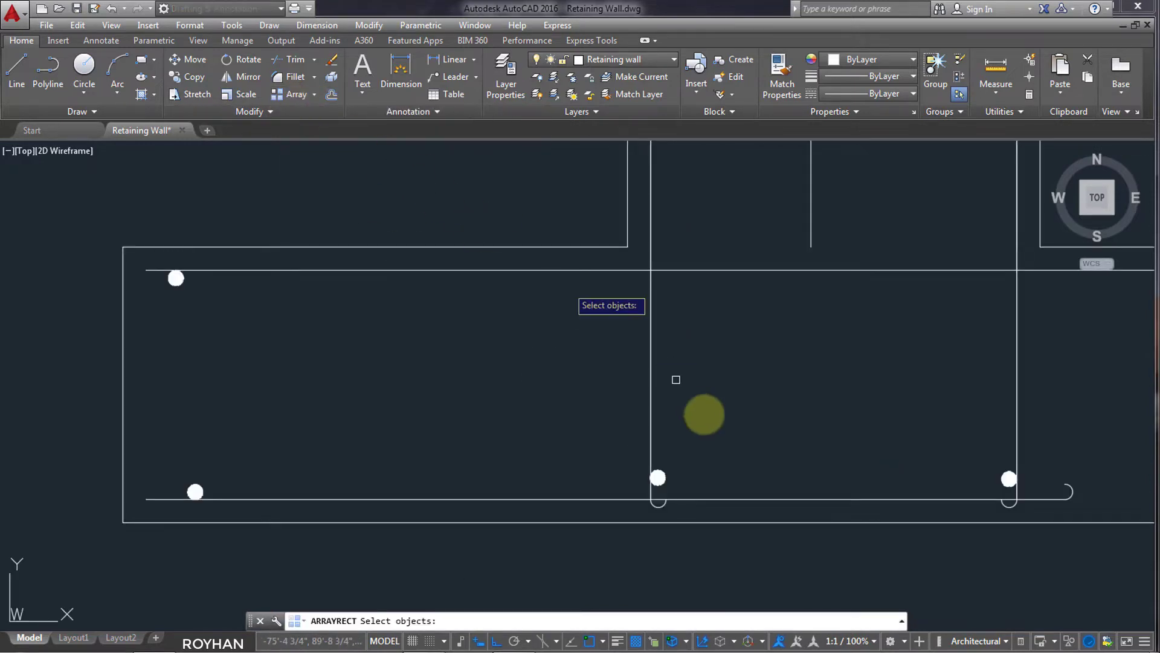
pyautogui.click(663, 468)
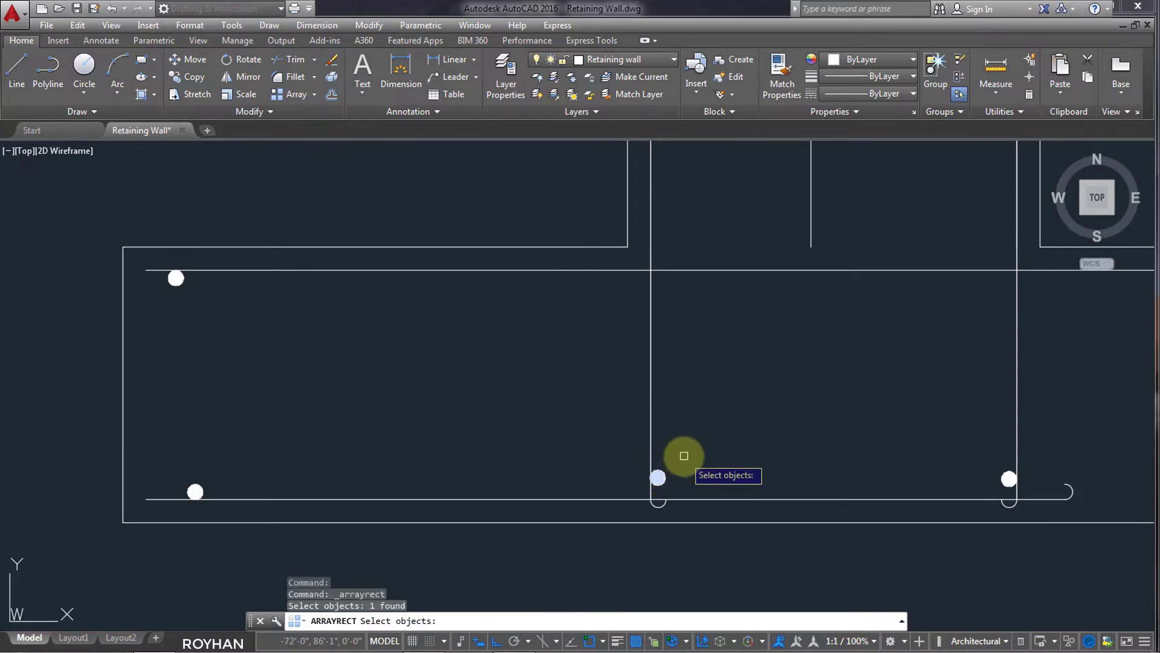
pyautogui.press('Return')
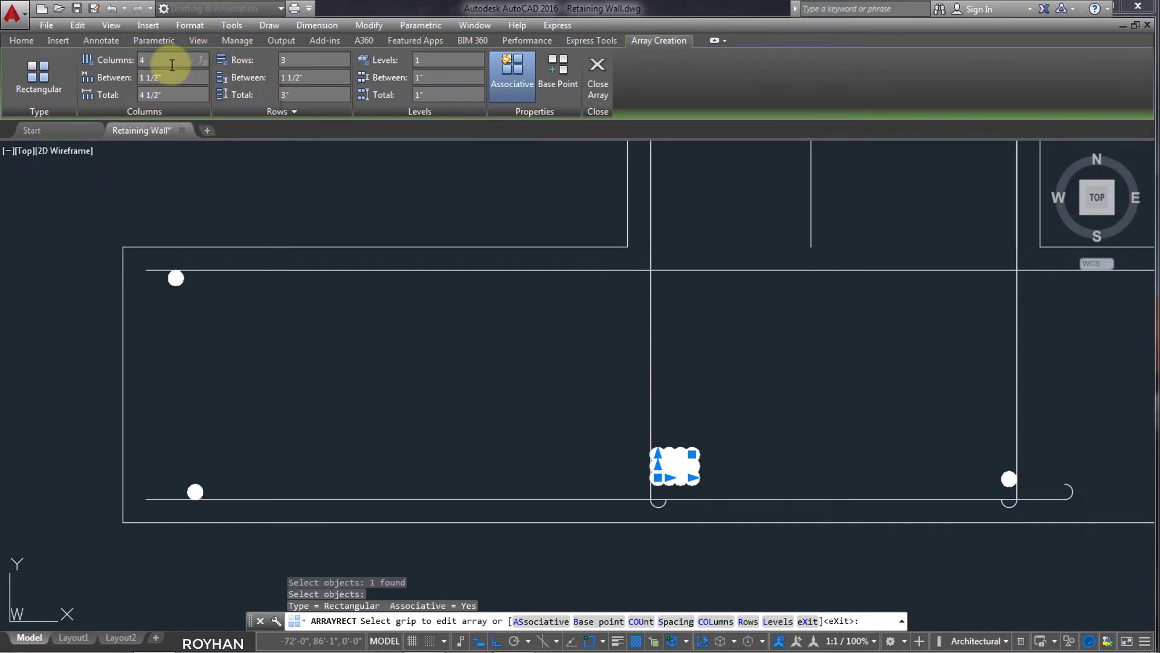
pyautogui.click(172, 65)
pyautogui.write('1')
pyautogui.press('Return')
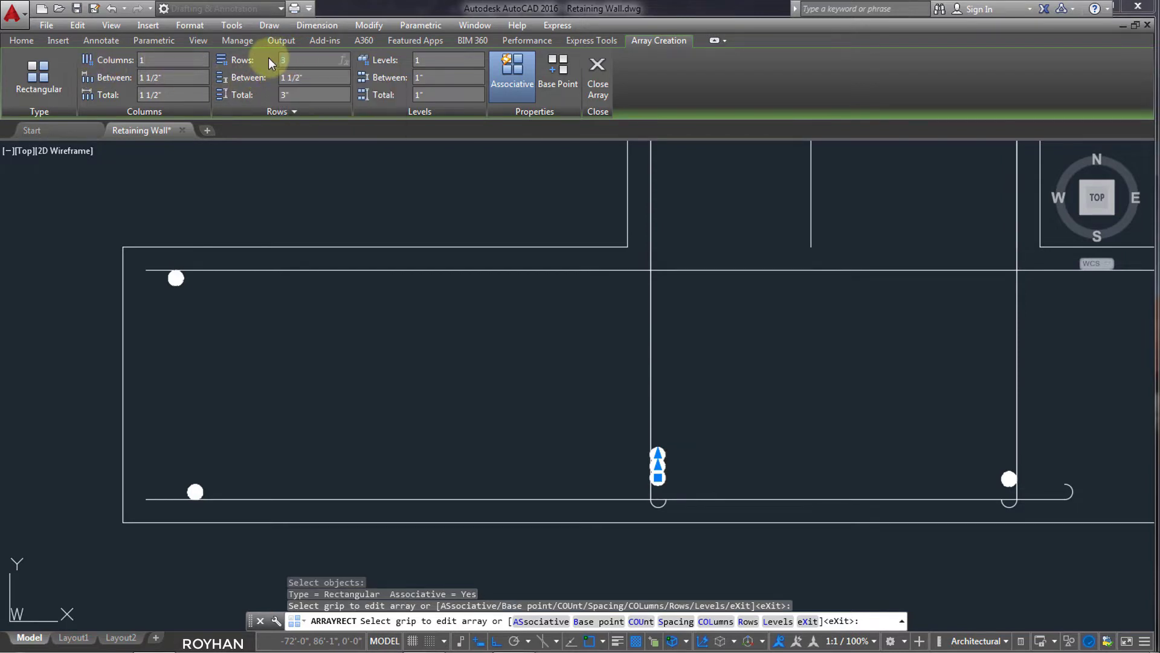
# Set the left stem donut array to 18 rows with a row spacing of 6"
pyautogui.write('18')
pyautogui.press('Return')
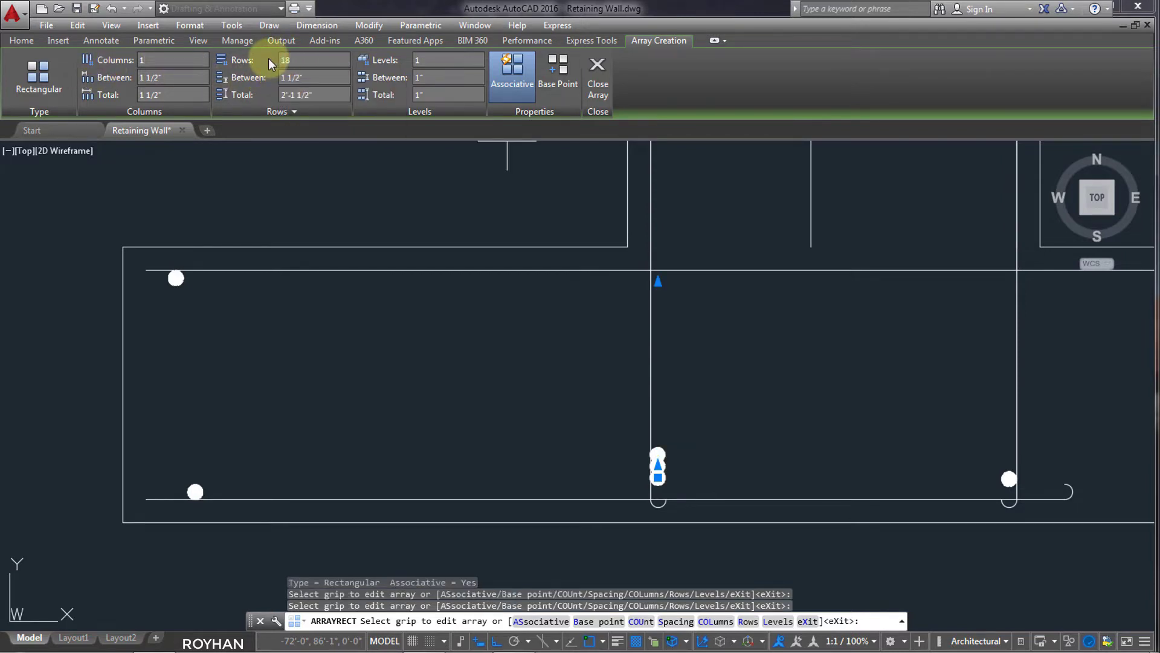
pyautogui.click(299, 77)
pyautogui.write('6')
pyautogui.press('Return')
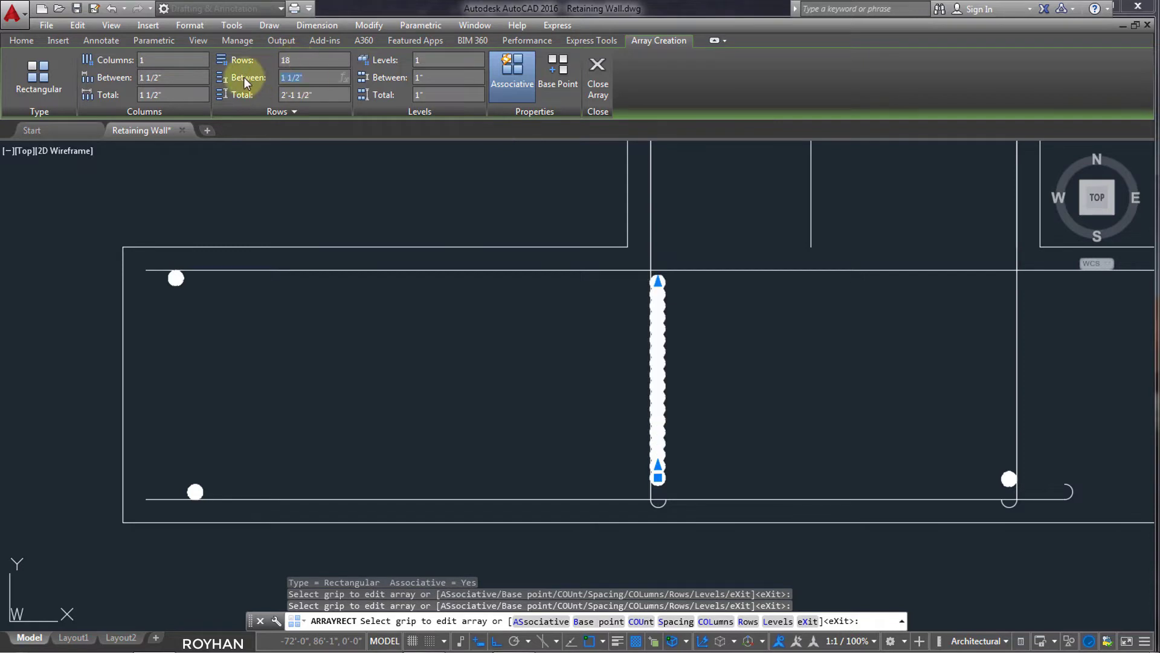
pyautogui.scroll(-5, 234, 228)
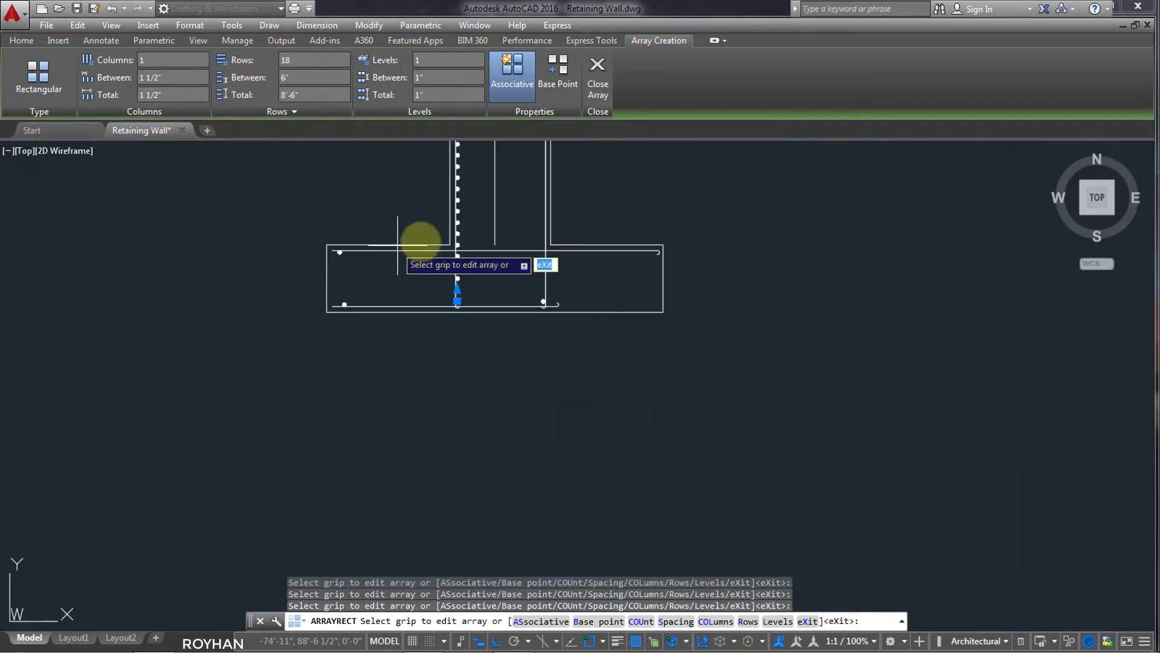
pyautogui.scroll(1, 492, 432)
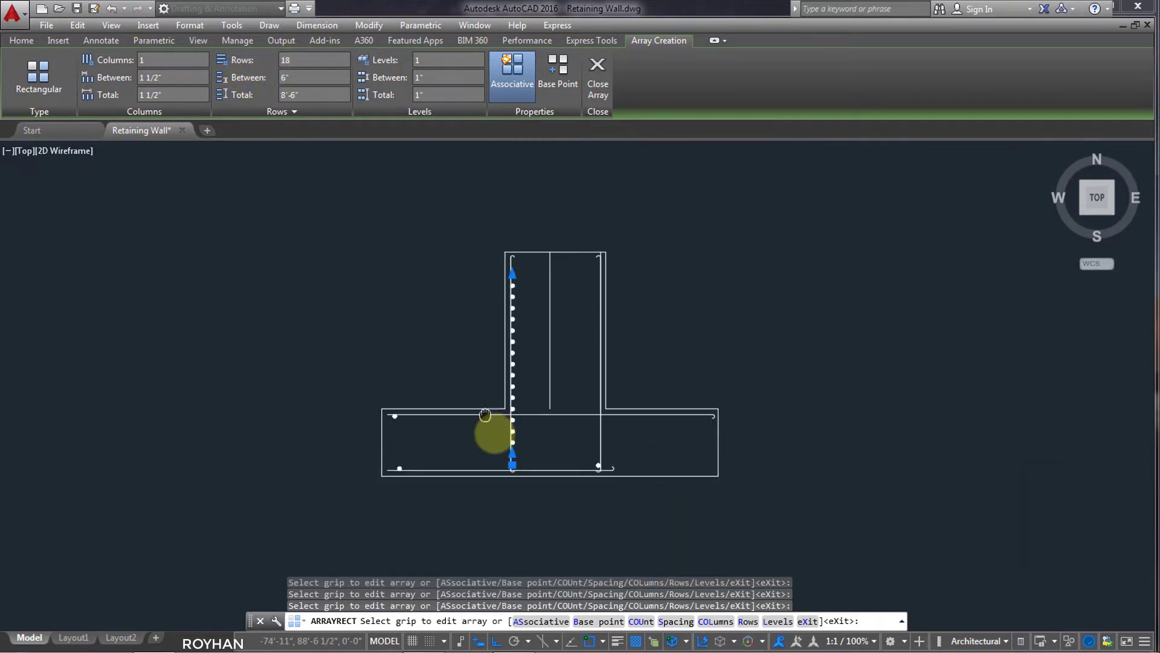
# Raise the left stem donut array to 20 rows and finish the array
pyautogui.click(304, 58)
pyautogui.write('20')
pyautogui.press('Return')
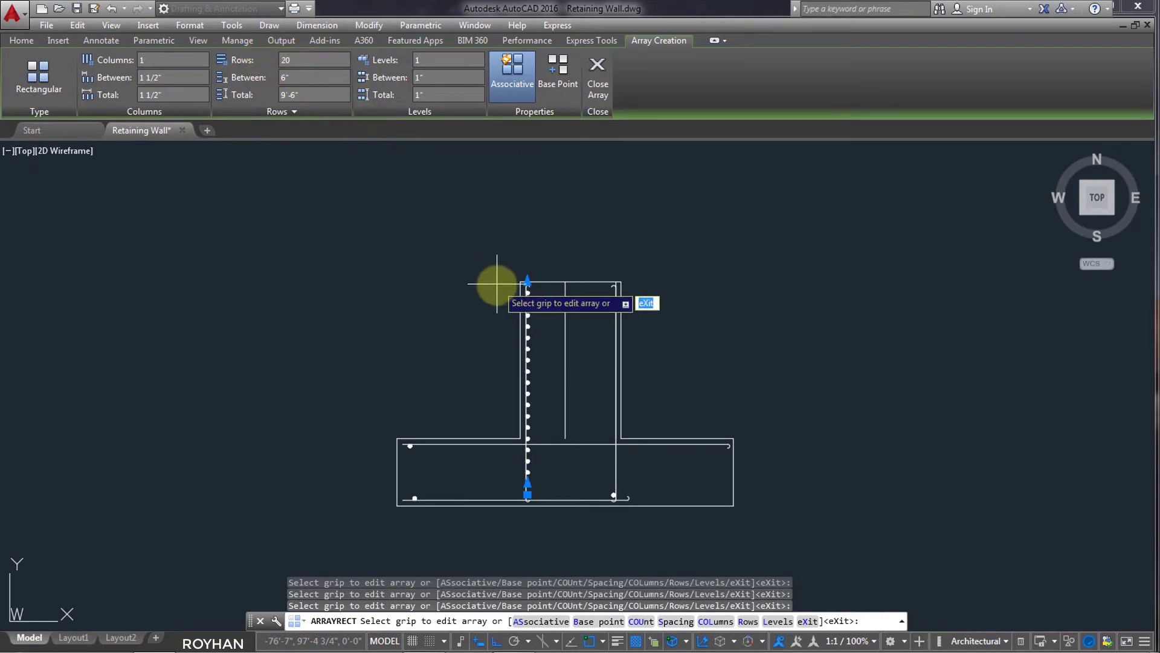
pyautogui.press('Return')
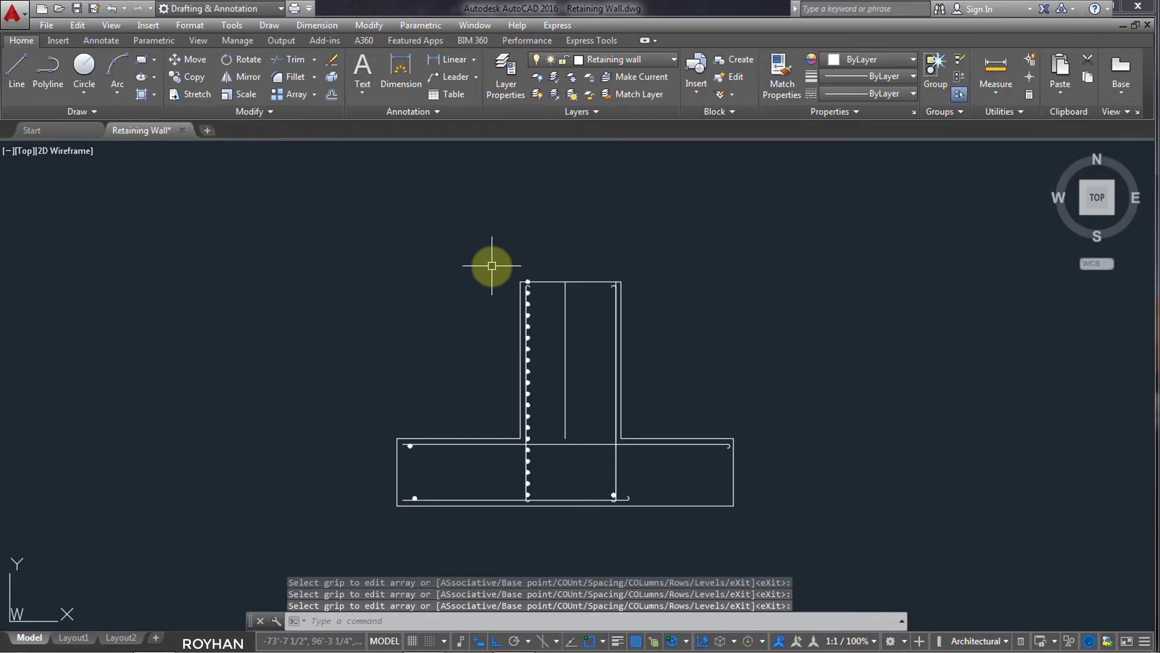
# Reduce the finished left stem donut array to 19 rows and deselect it
pyautogui.scroll(4, 574, 310)
pyautogui.scroll(2, 574, 310)
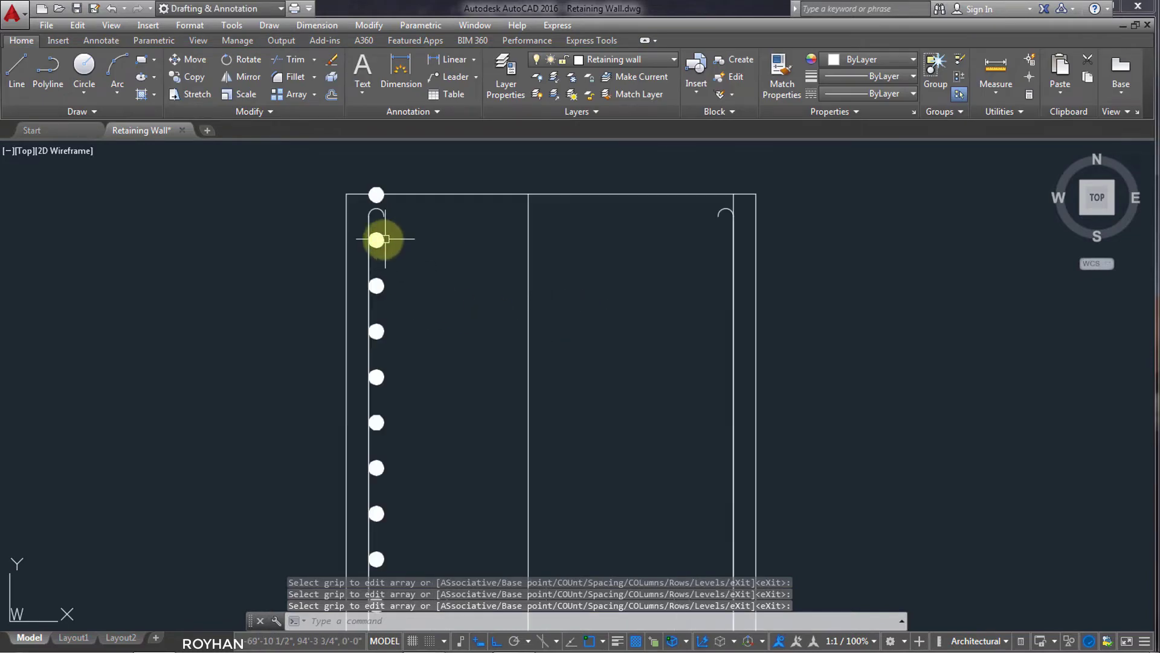
pyautogui.click(377, 240)
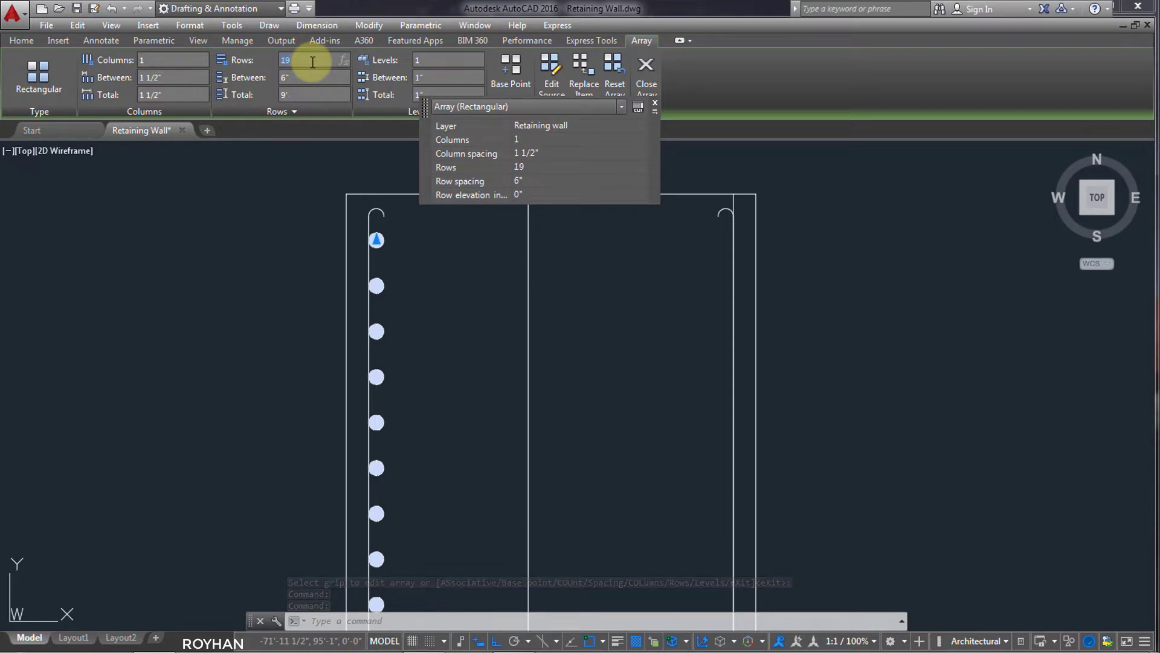
pyautogui.click(478, 370)
pyautogui.scroll(-6, 492, 376)
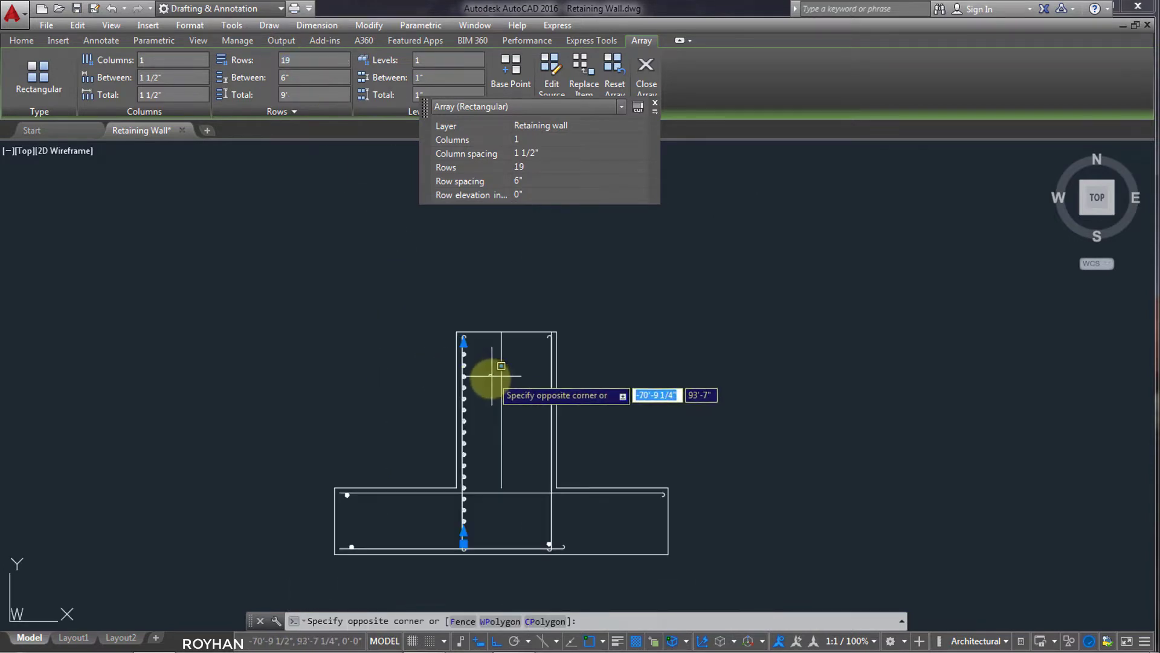
pyautogui.moveTo(483, 378); pyautogui.dragTo(500, 317, button='middle')
pyautogui.click(509, 349)
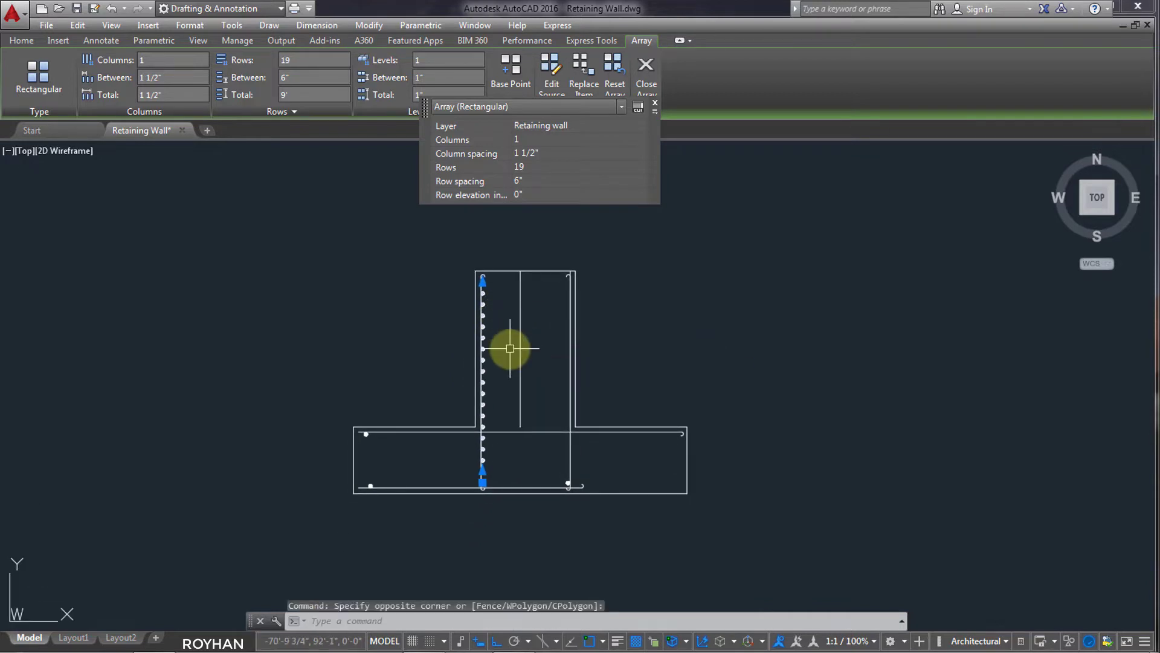
pyautogui.press('Escape')
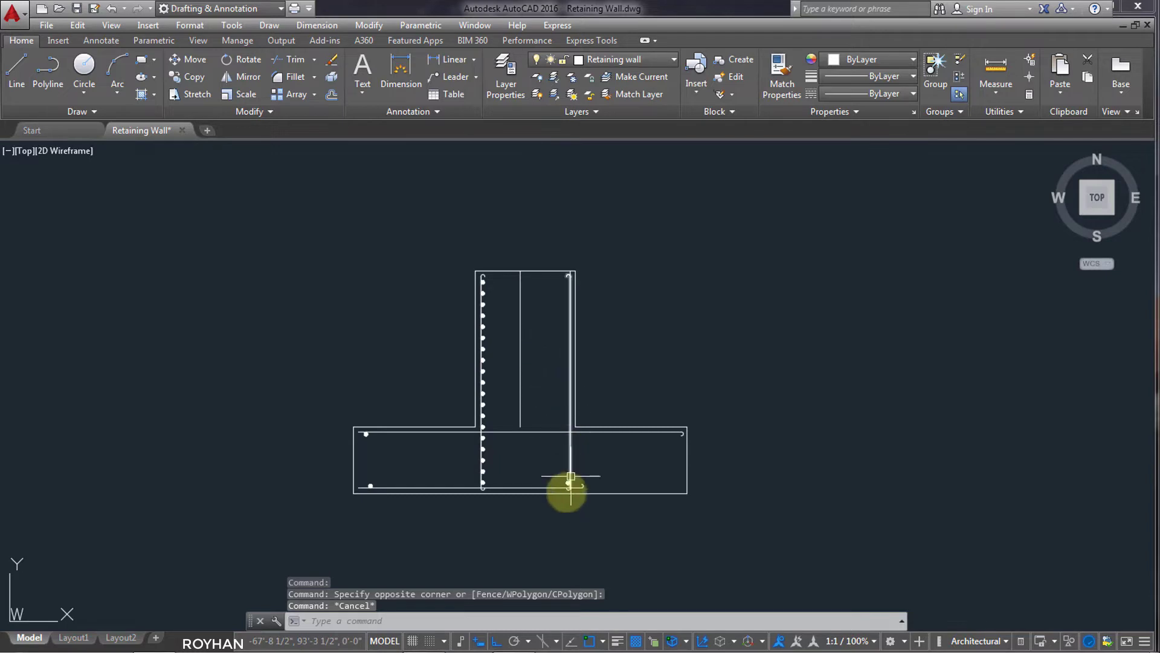
# Create a rectangular array from the donut at the foot of the right stem bar, with 1 column
pyautogui.scroll(9, 563, 482)
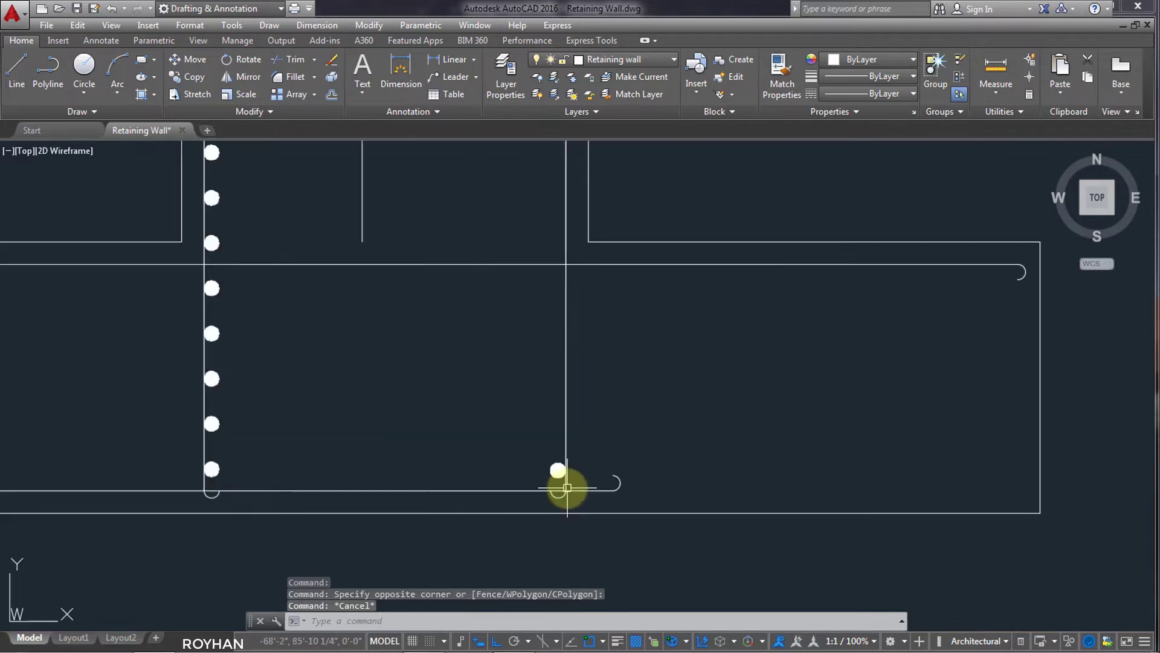
pyautogui.click(269, 98)
pyautogui.click(543, 453)
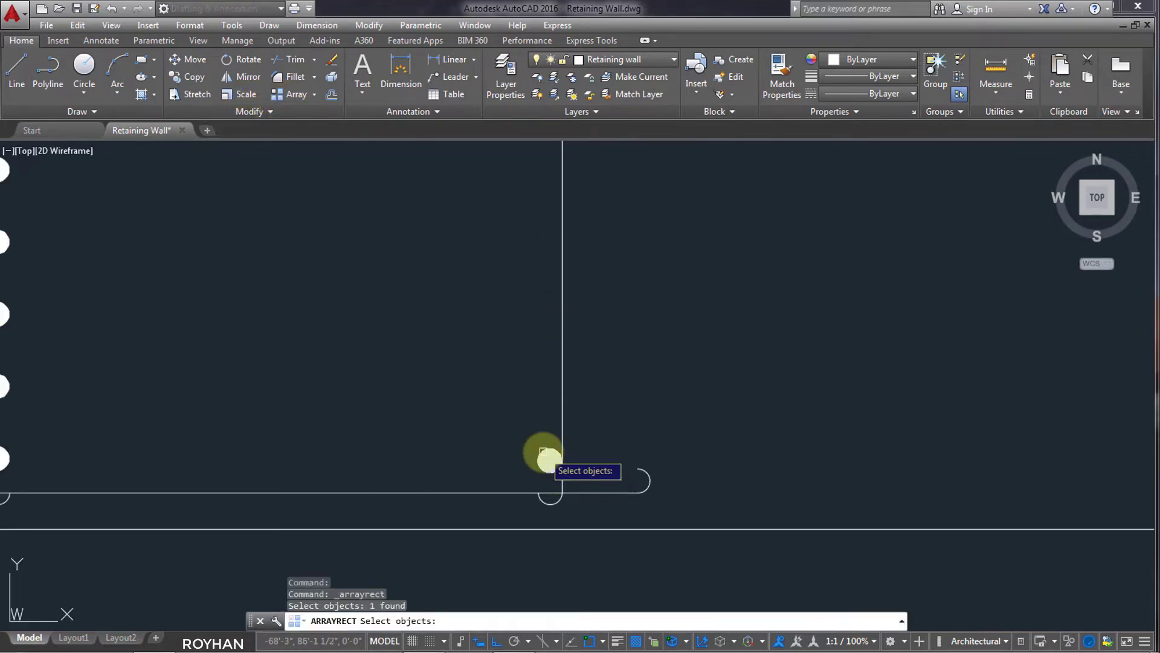
pyautogui.press('Return')
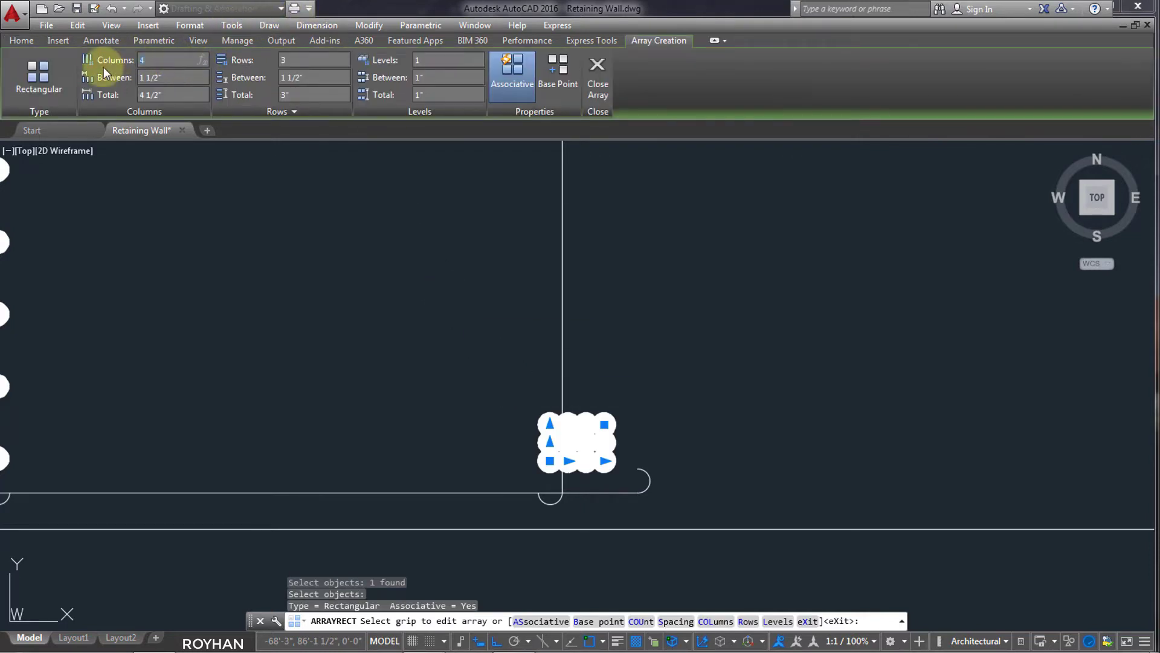
pyautogui.press('Return')
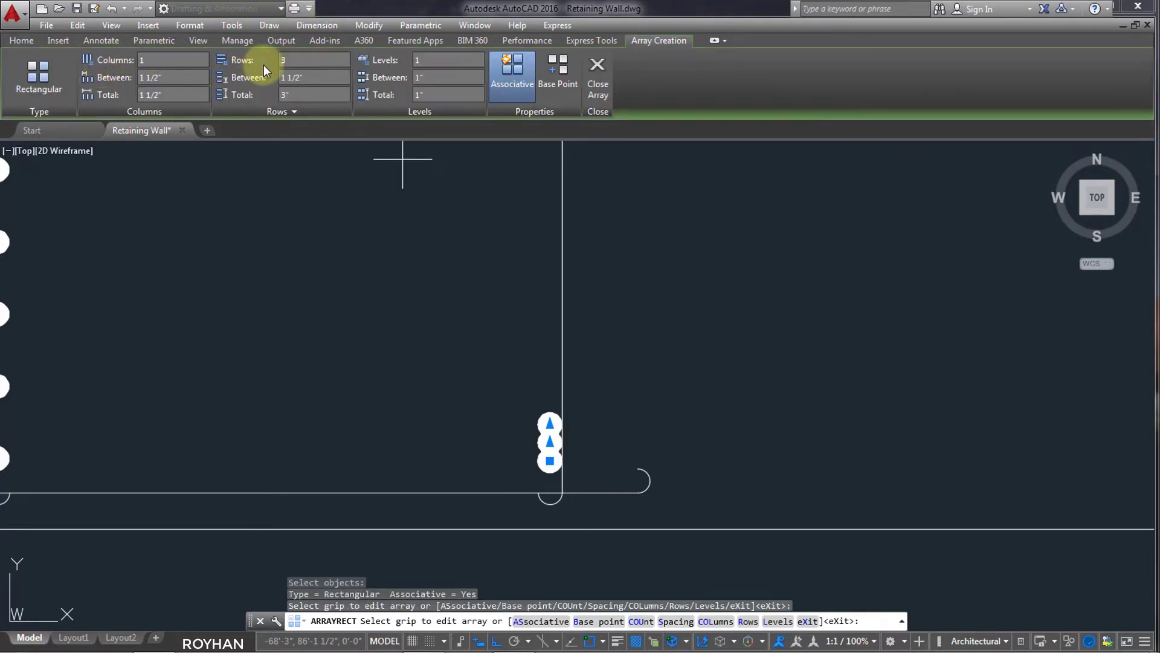
# Set the right stem donut array to 19 rows spaced 6" apart and finish the array
pyautogui.write('19')
pyautogui.press('Return')
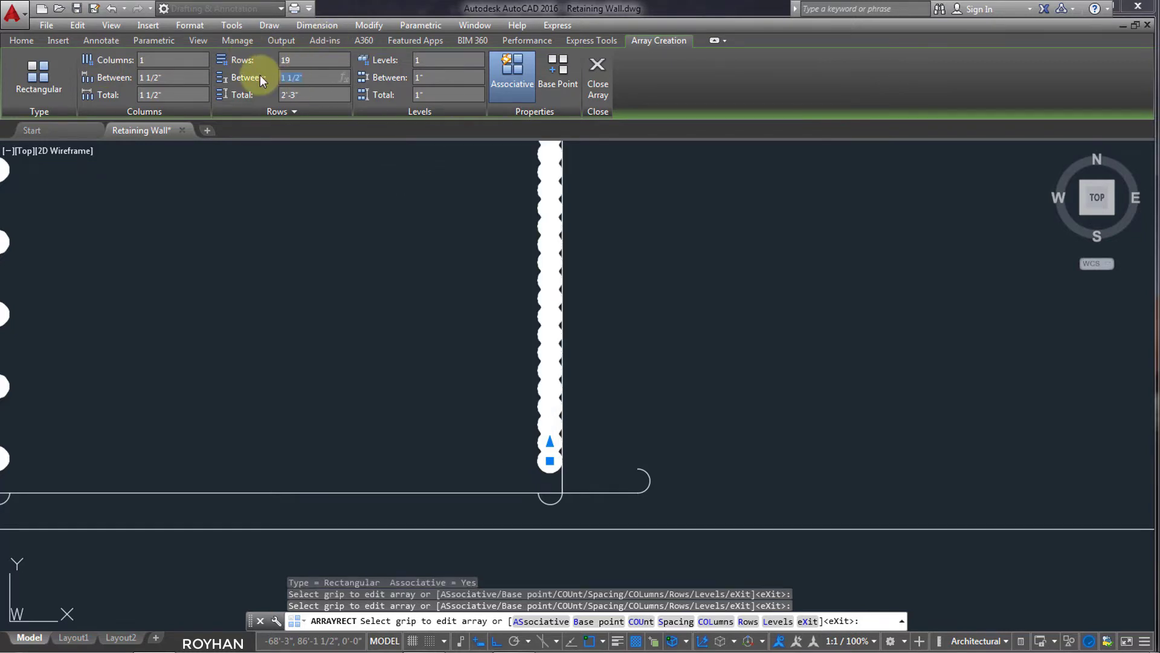
pyautogui.write('6')
pyautogui.press('Return')
pyautogui.scroll(-5, 363, 212)
pyautogui.moveTo(375, 227); pyautogui.dragTo(479, 387, button='middle')
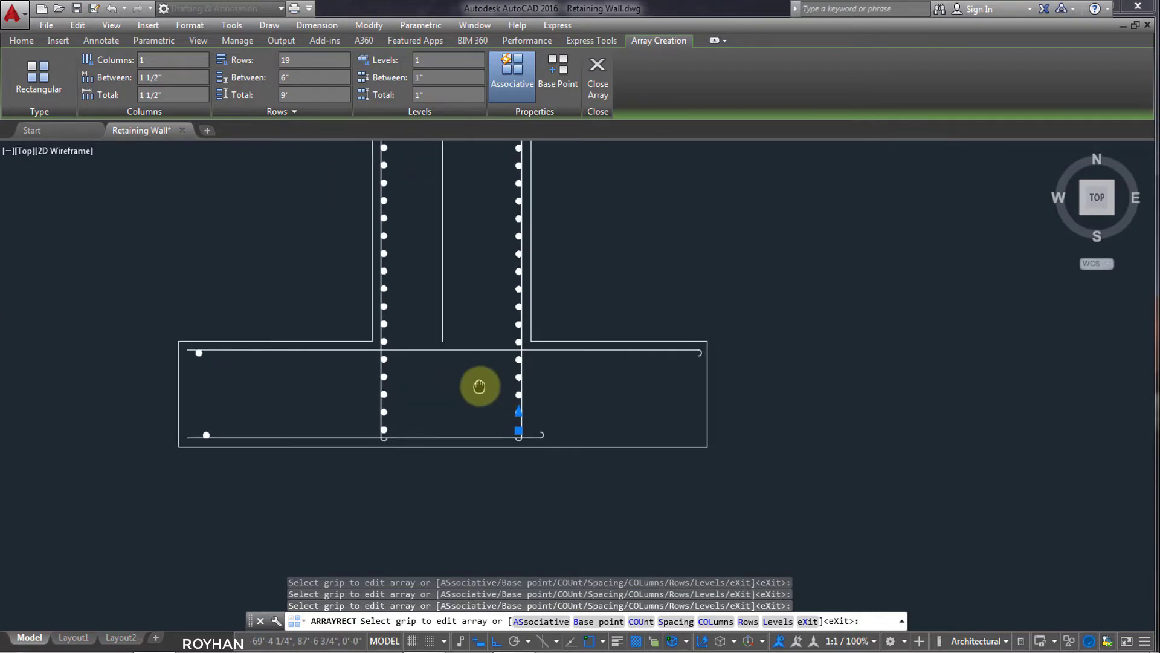
pyautogui.scroll(-2, 518, 405)
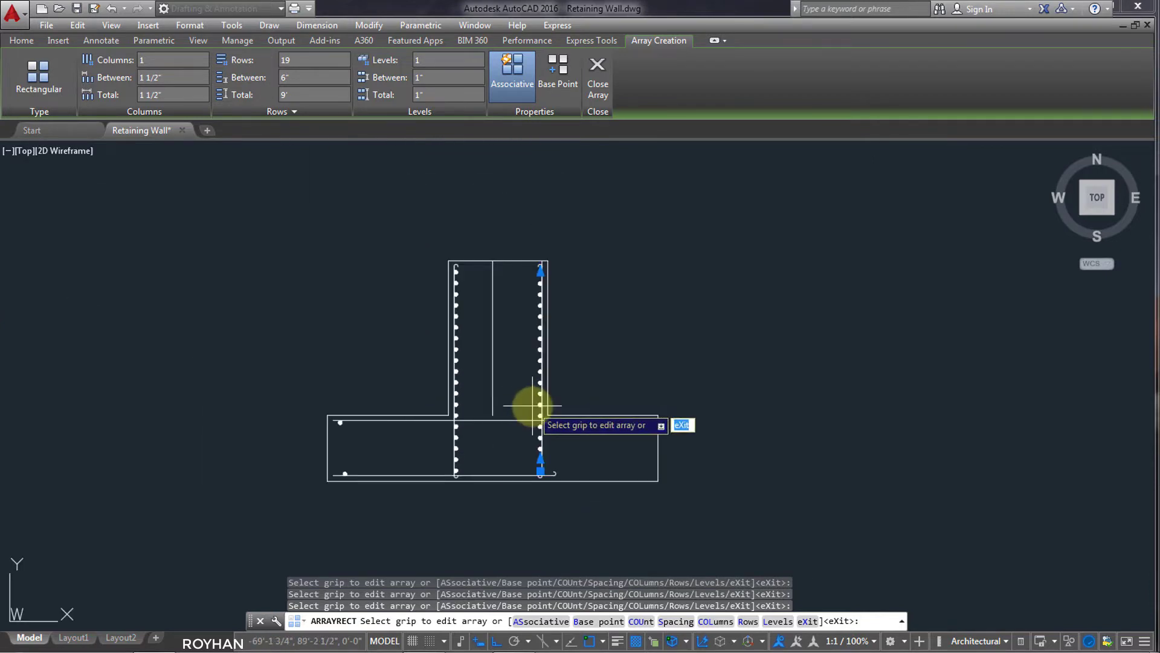
pyautogui.press('Return')
pyautogui.scroll(2, 535, 400)
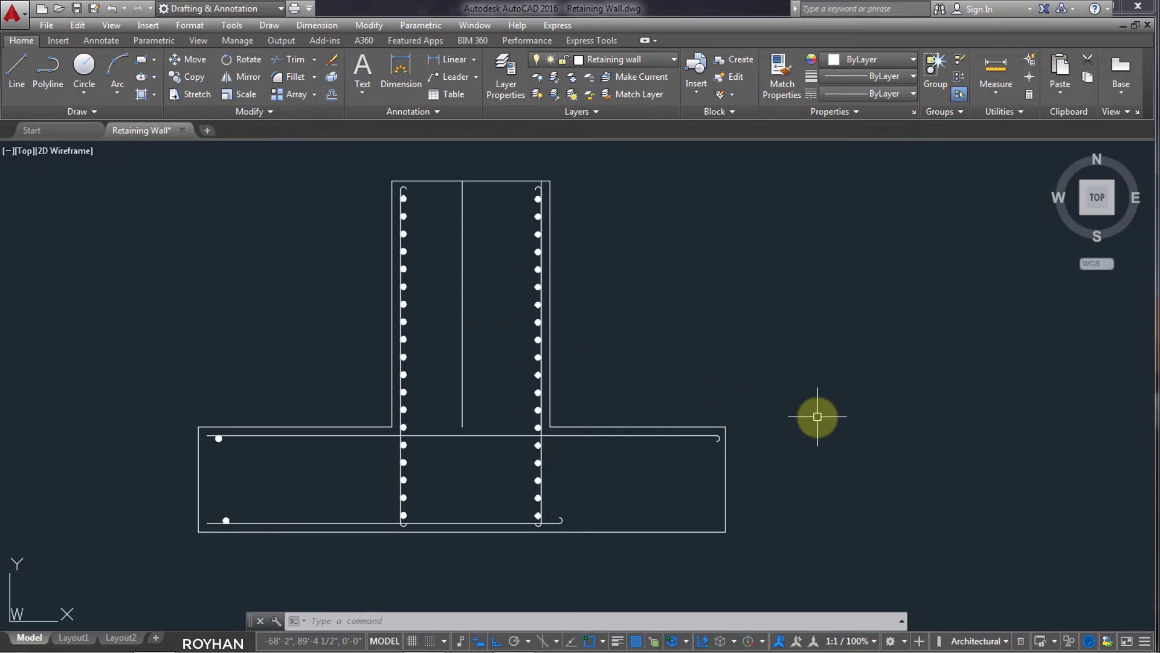
# Start aligning the stem's right edge, bar and donuts, matching the edge's top corner to the top end of the stem's inner vertical line
pyautogui.hotkey('ctrl', 'z')
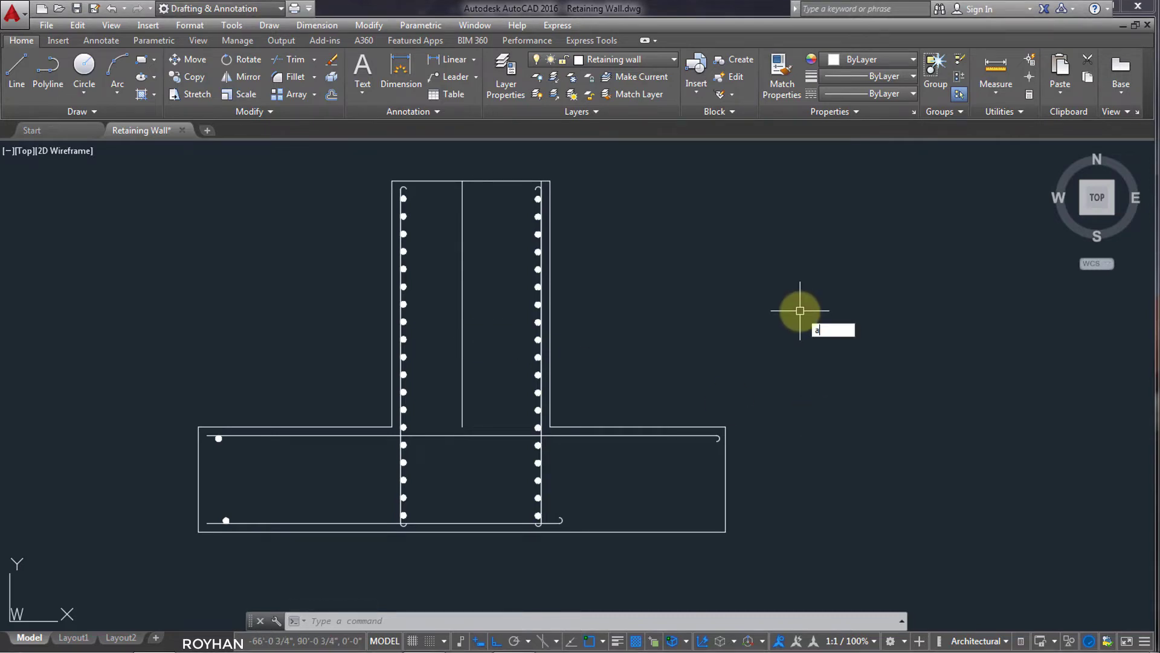
pyautogui.write('l')
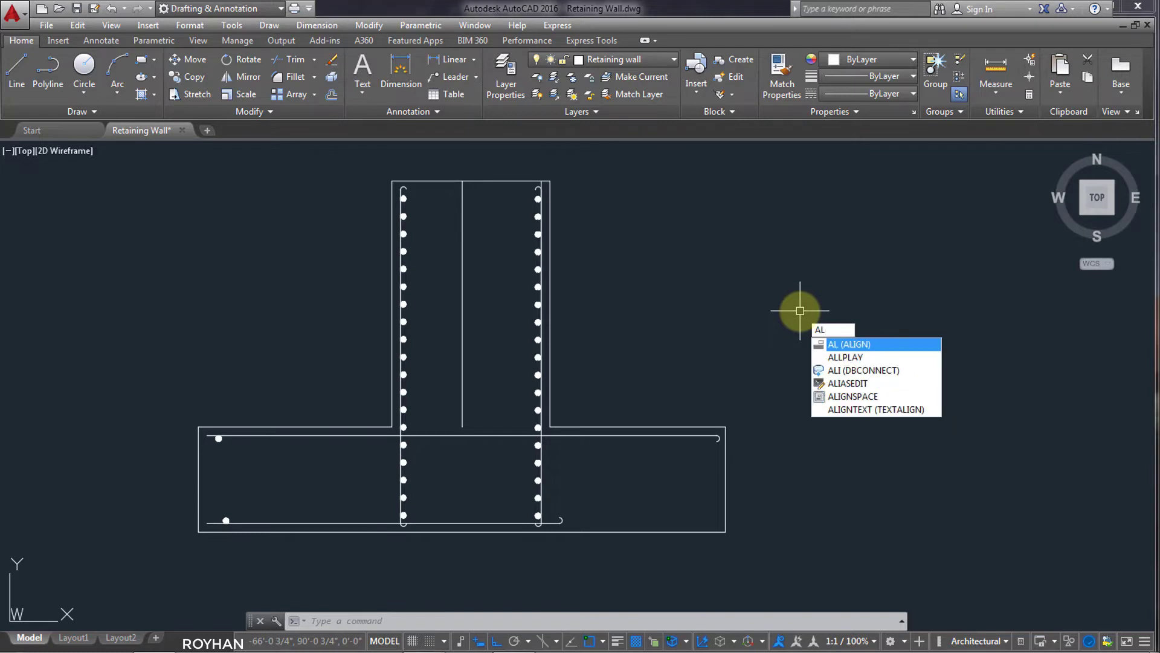
pyautogui.press('Return')
pyautogui.click(502, 160)
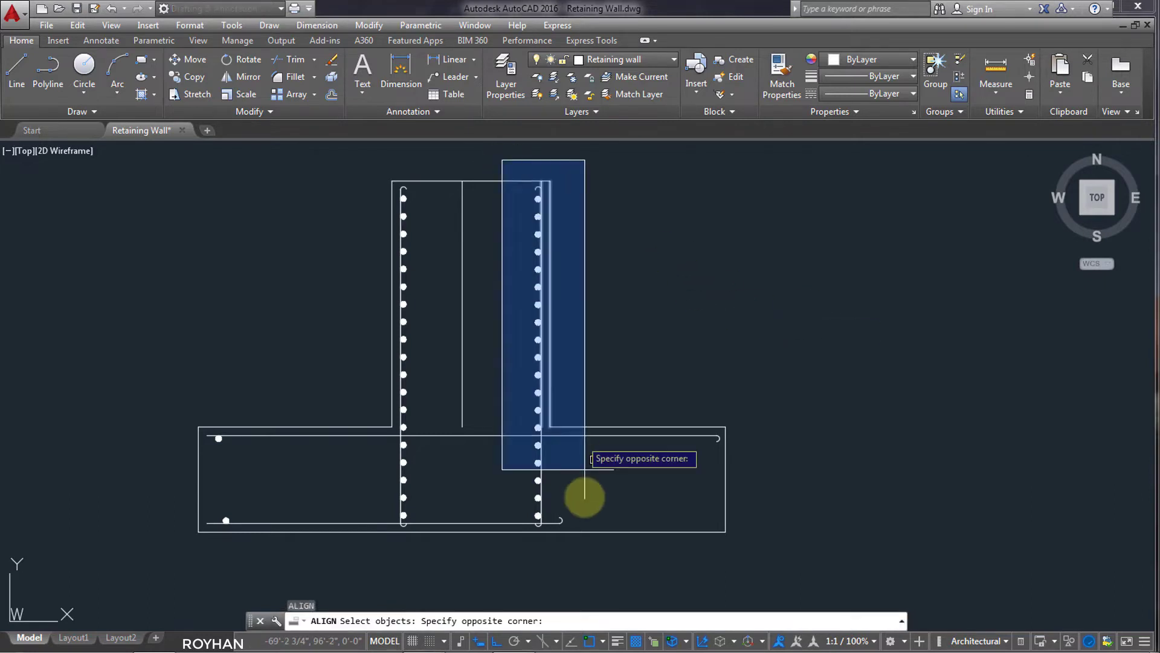
pyautogui.click(582, 574)
pyautogui.press('Return')
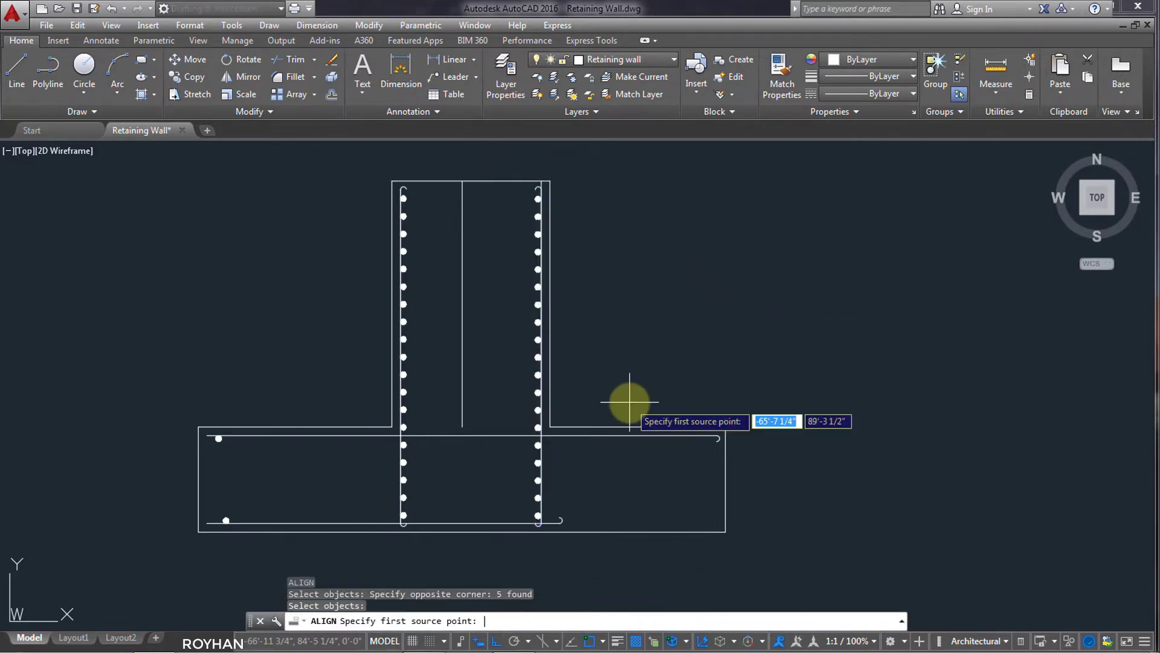
pyautogui.scroll(5, 531, 215)
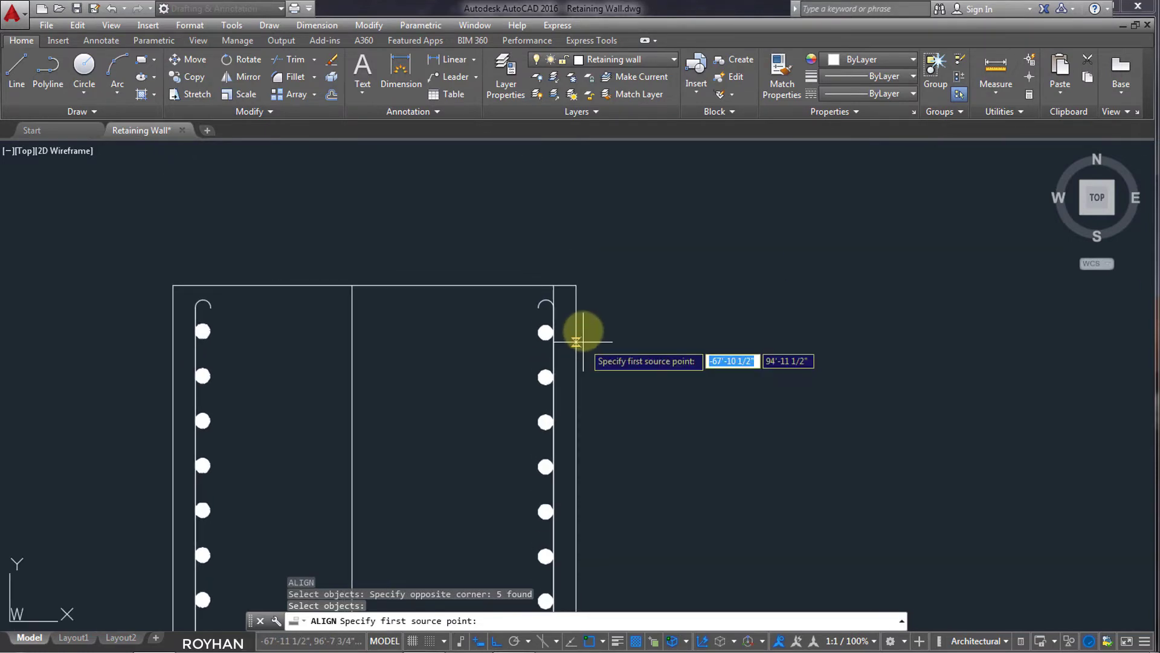
pyautogui.click(576, 286)
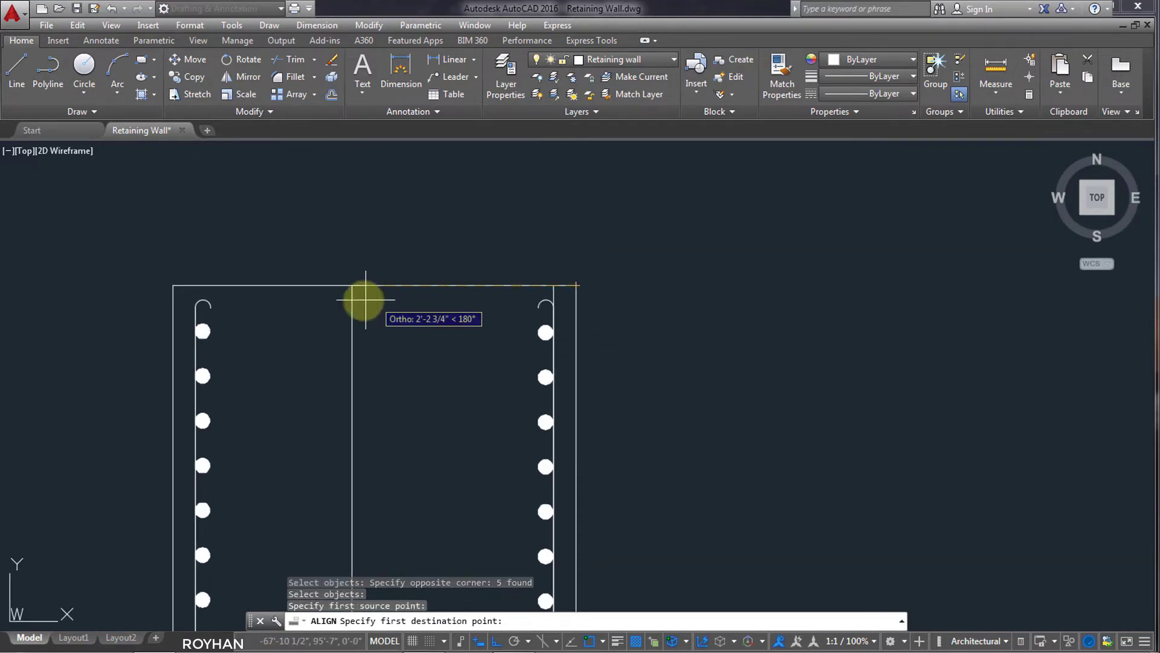
pyautogui.click(353, 285)
# Use the right edge's foot as both second source and destination point, and finish the alignment with scaling based on the alignment points
pyautogui.moveTo(624, 423); pyautogui.dragTo(577, 271, button='middle')
pyautogui.scroll(-6, 574, 401)
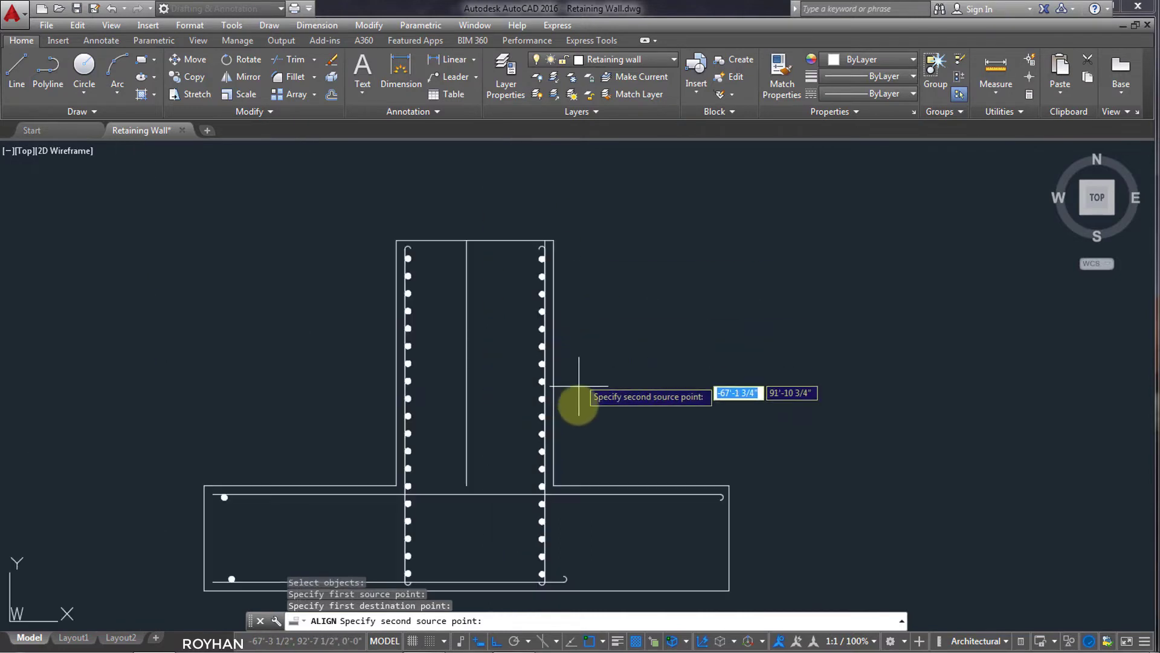
pyautogui.scroll(4, 580, 388)
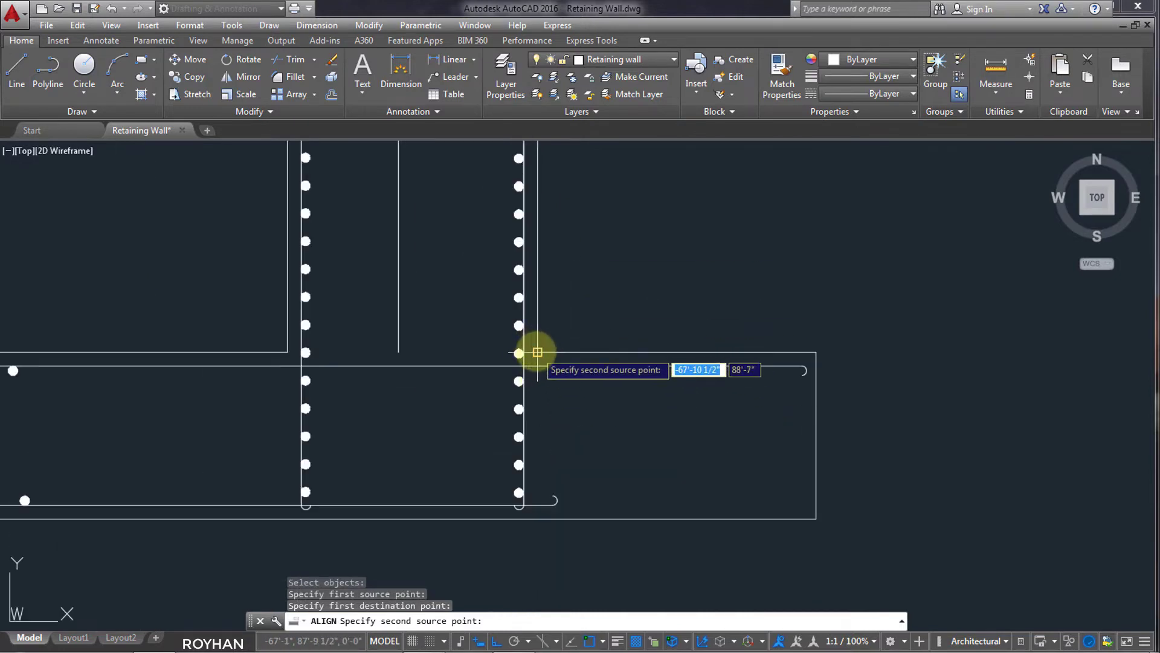
pyautogui.click(538, 347)
pyautogui.click(537, 352)
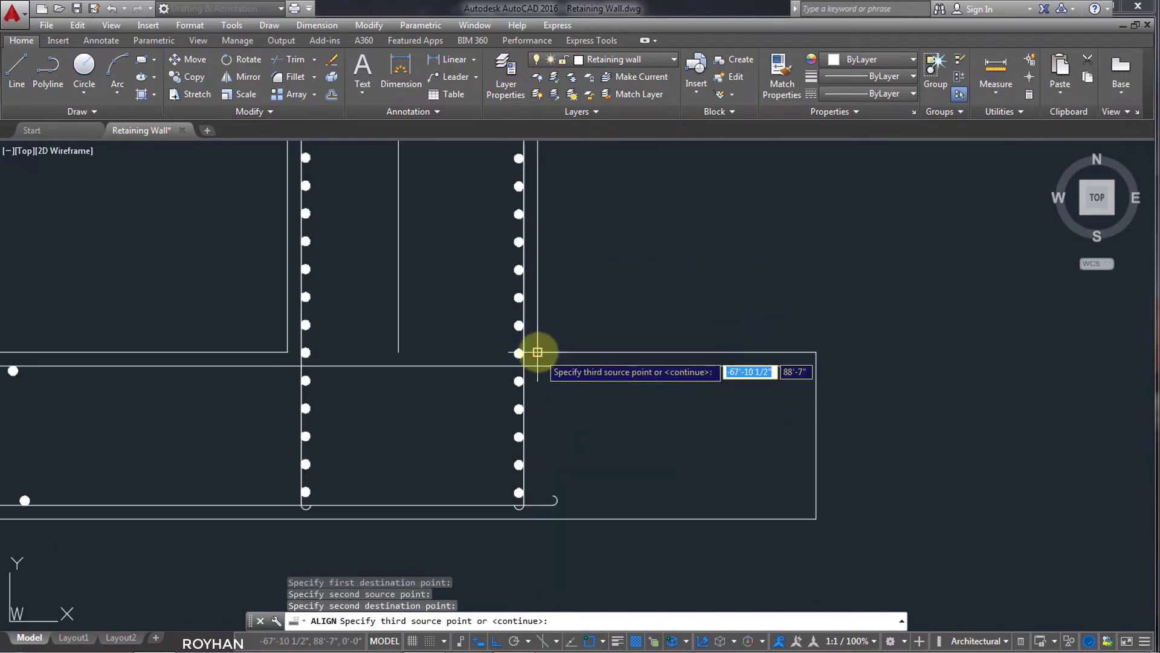
pyautogui.press('Return')
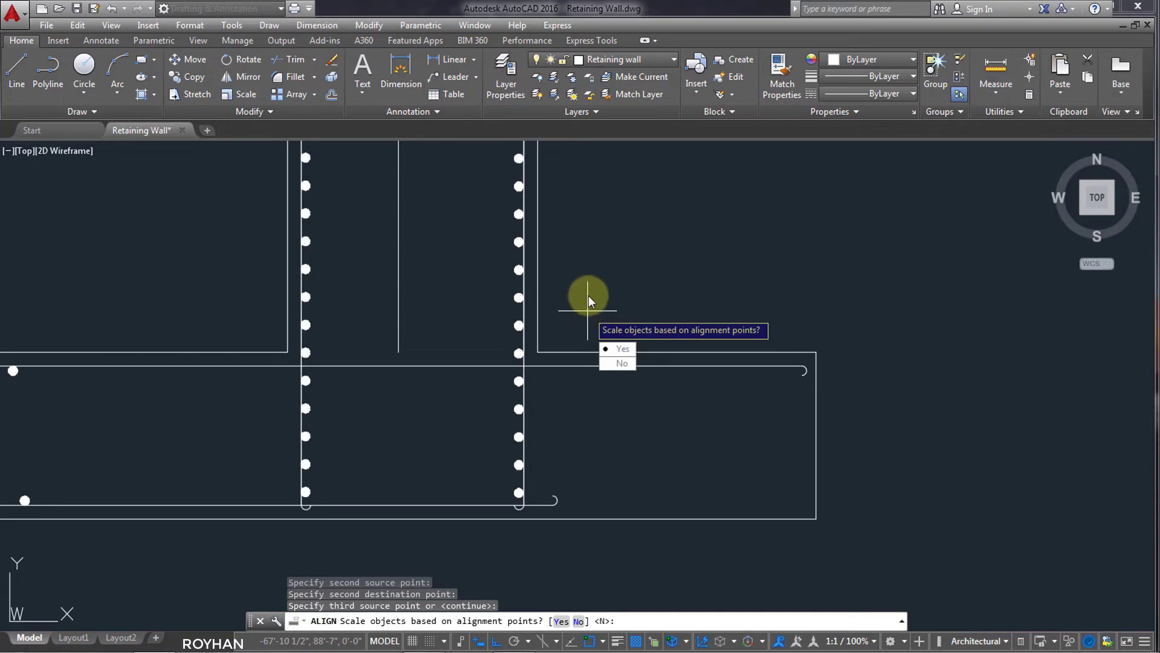
pyautogui.write('y')
pyautogui.press('Return')
pyautogui.scroll(-3, 577, 305)
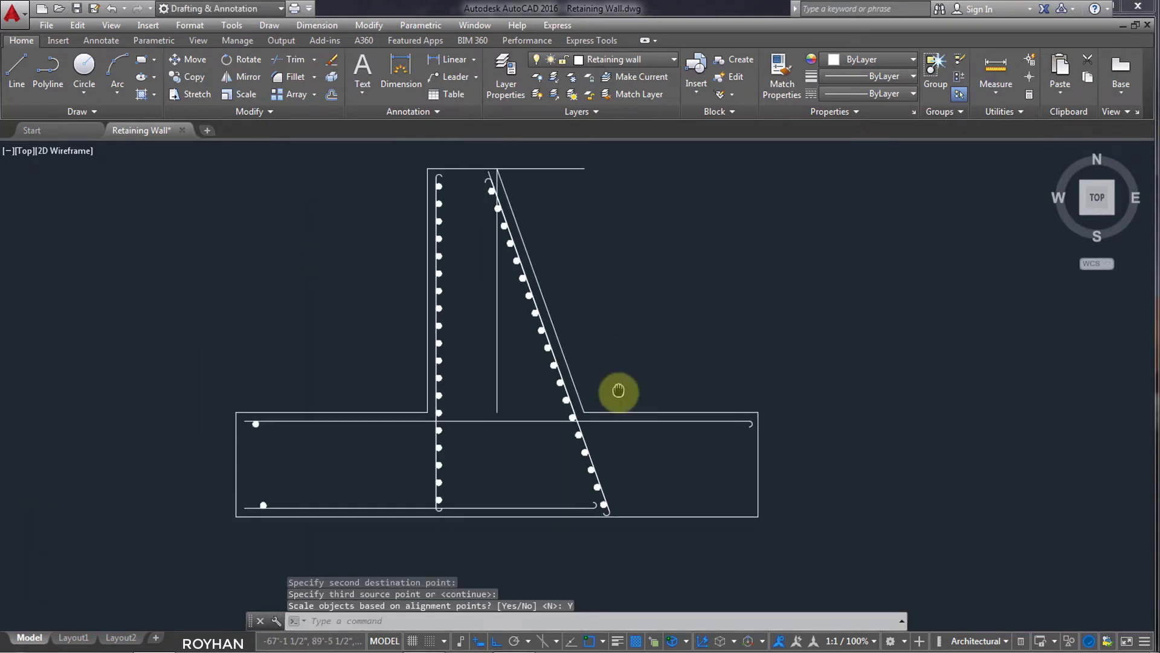
# Erase the stray slanted line projecting past the right bar's top hook and the vertical guide line inside the stem
pyautogui.scroll(4, 484, 190)
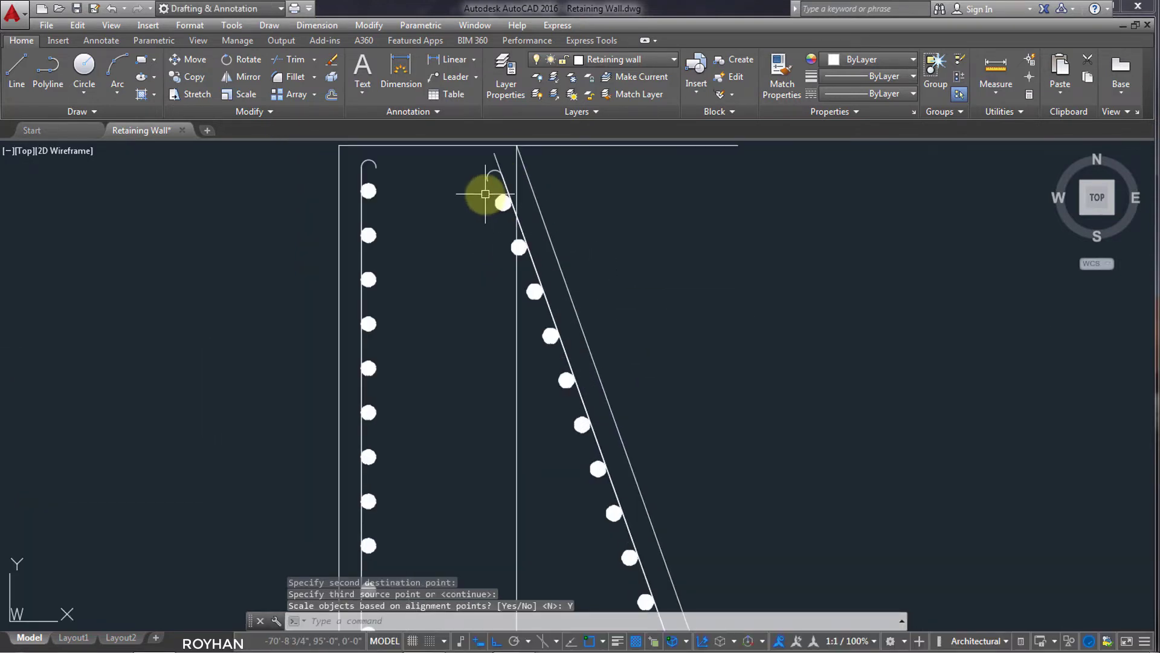
pyautogui.click(495, 158)
pyautogui.press('Delete')
pyautogui.scroll(-4, 640, 337)
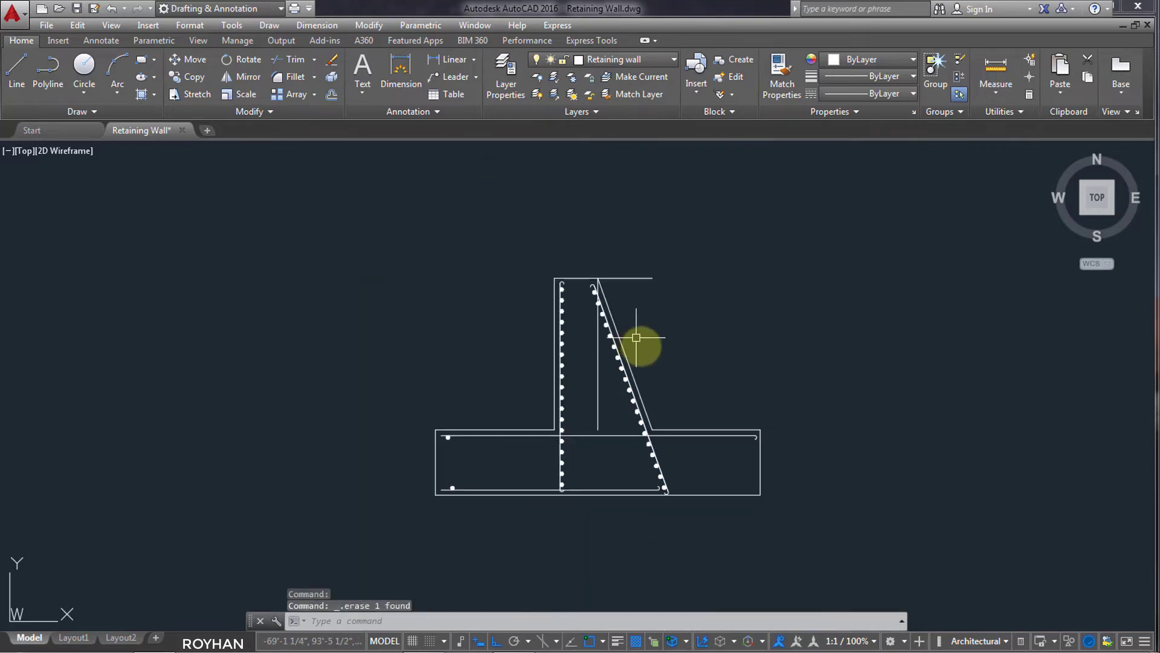
pyautogui.scroll(2, 661, 400)
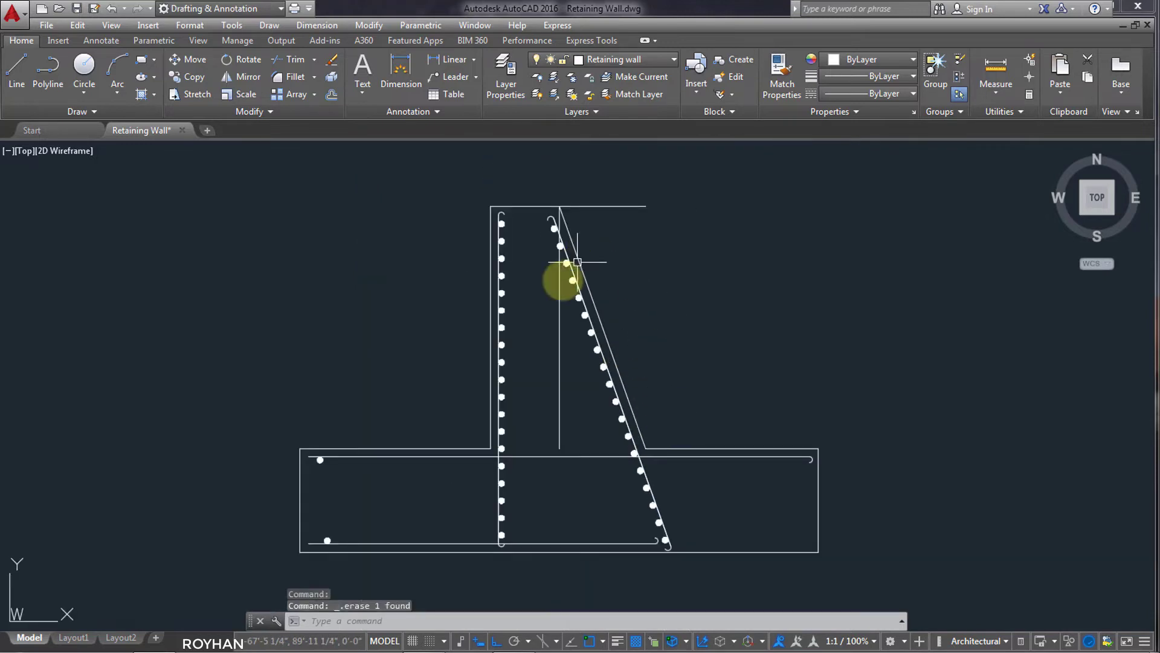
pyautogui.click(559, 328)
pyautogui.press('Delete')
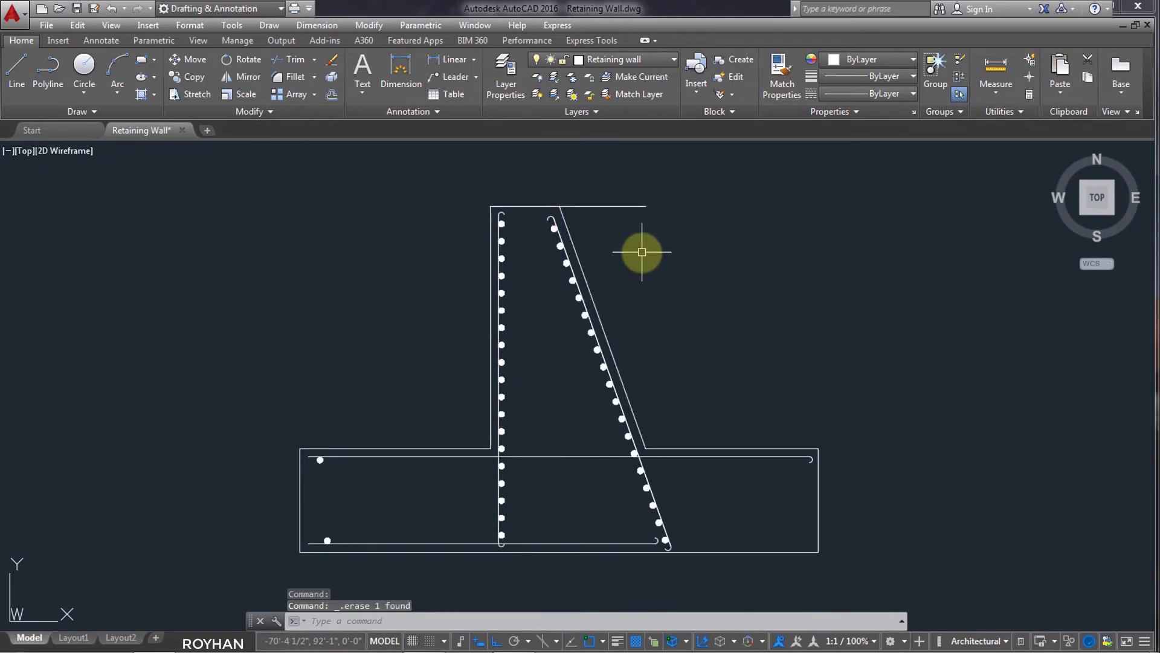
# Trim the part of the stem's top line that projects beyond the sloped right edge
pyautogui.write('tr')
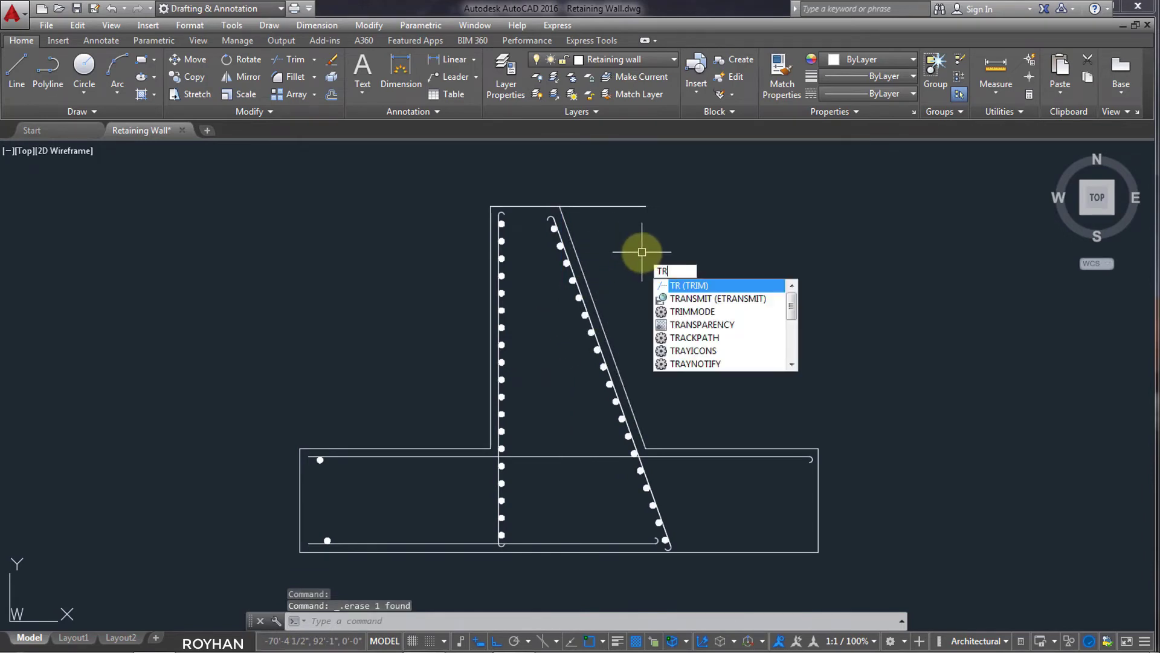
pyautogui.press('Return')
pyautogui.press('Return')
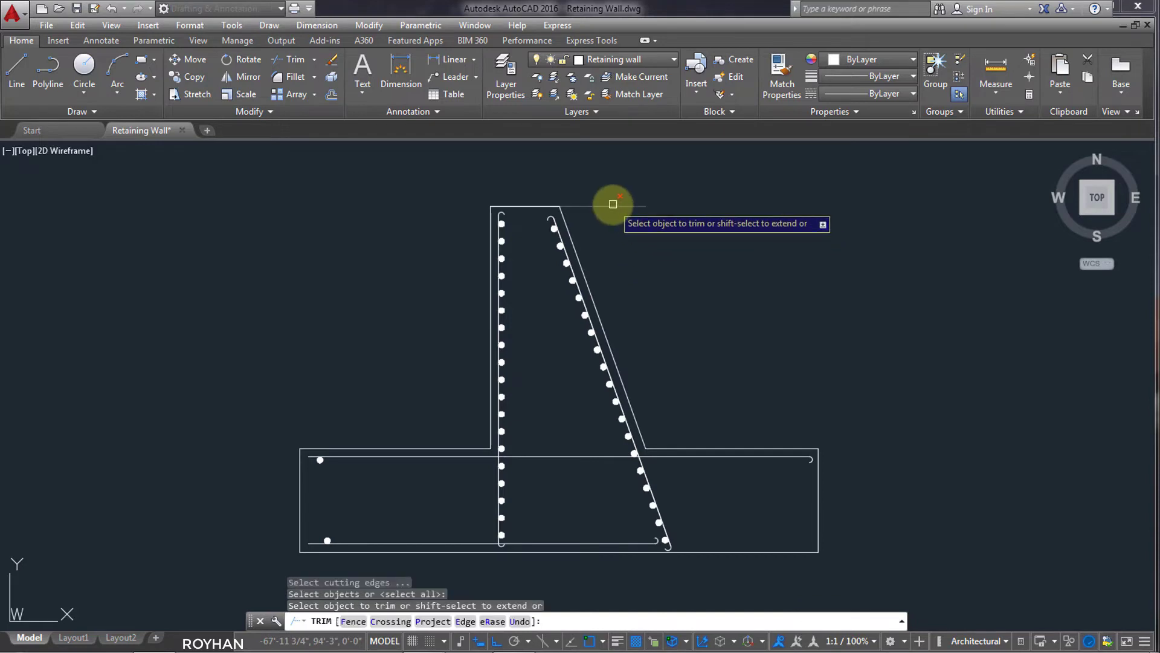
pyautogui.click(611, 206)
pyautogui.press('Return')
pyautogui.moveTo(713, 471); pyautogui.dragTo(728, 441, button='middle')
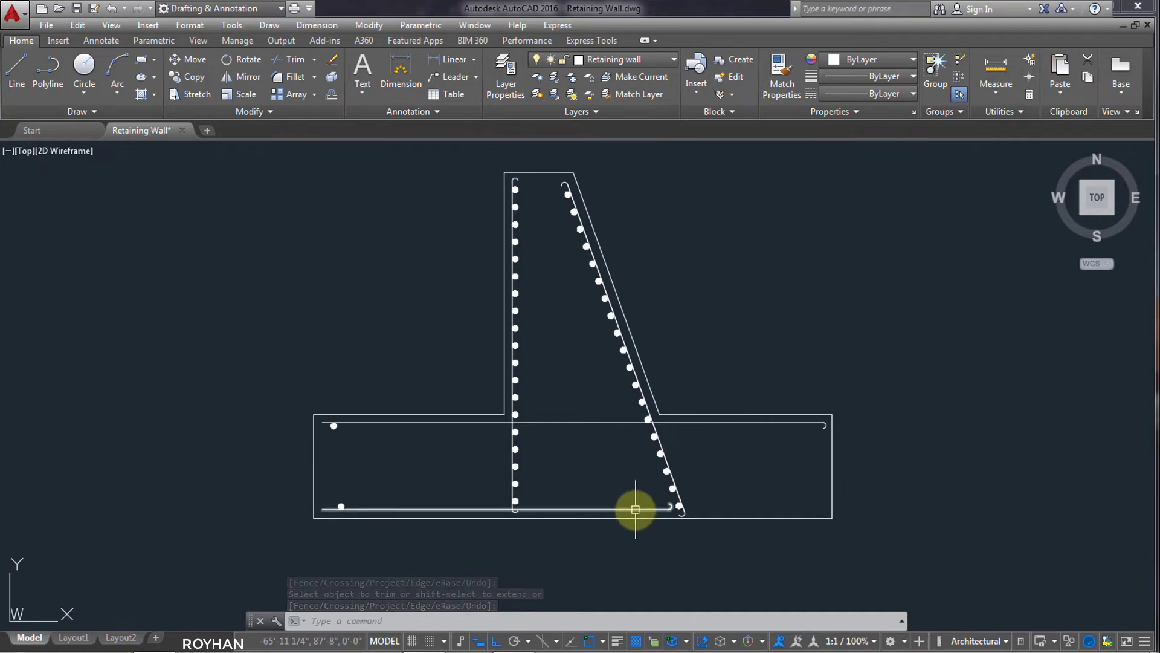
pyautogui.press('Return')
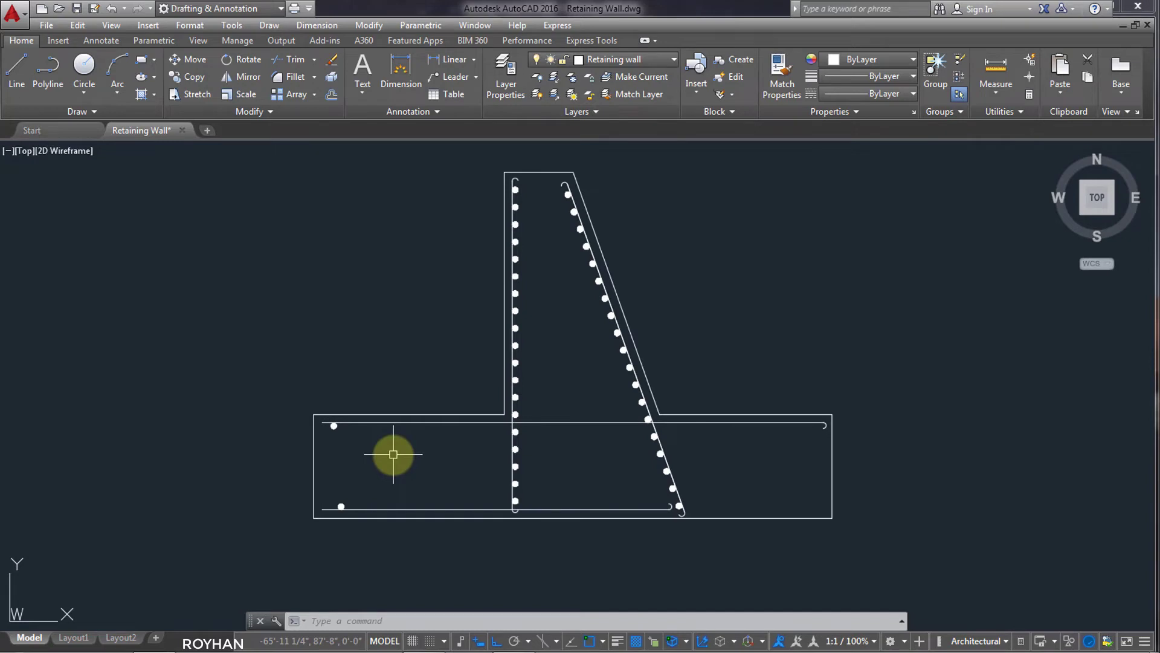
# Mirror the footing's upper bar about a vertical line through its midpoint, keeping the source, to hook its left end
pyautogui.write('MI')
pyautogui.press('Return')
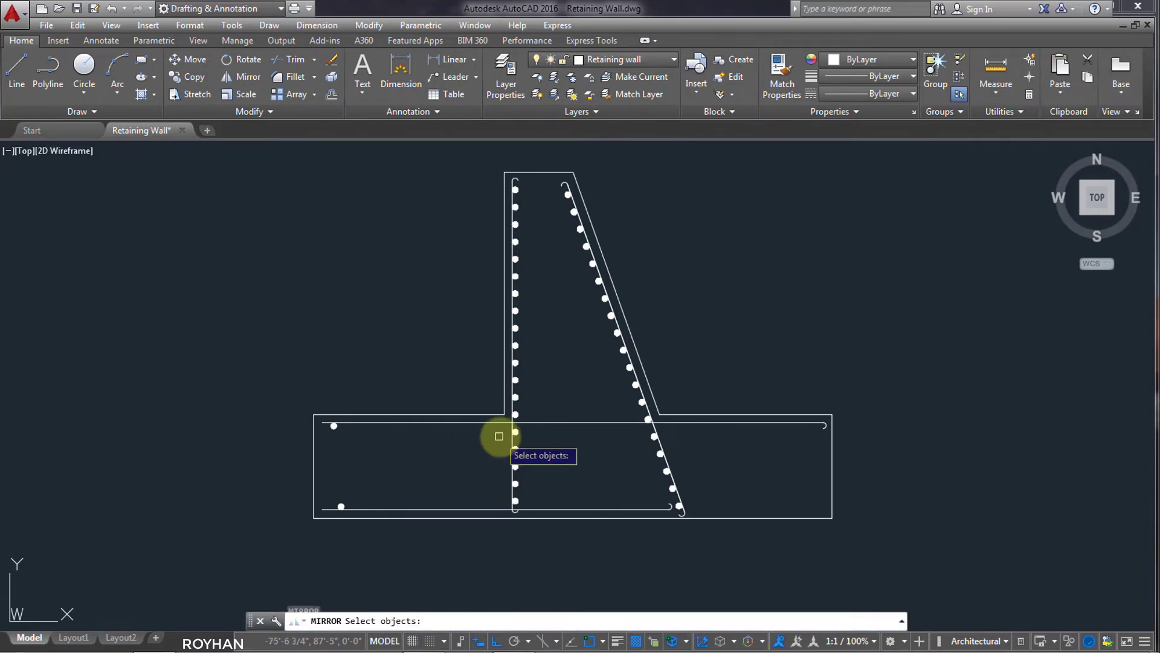
pyautogui.click(533, 425)
pyautogui.press('Return')
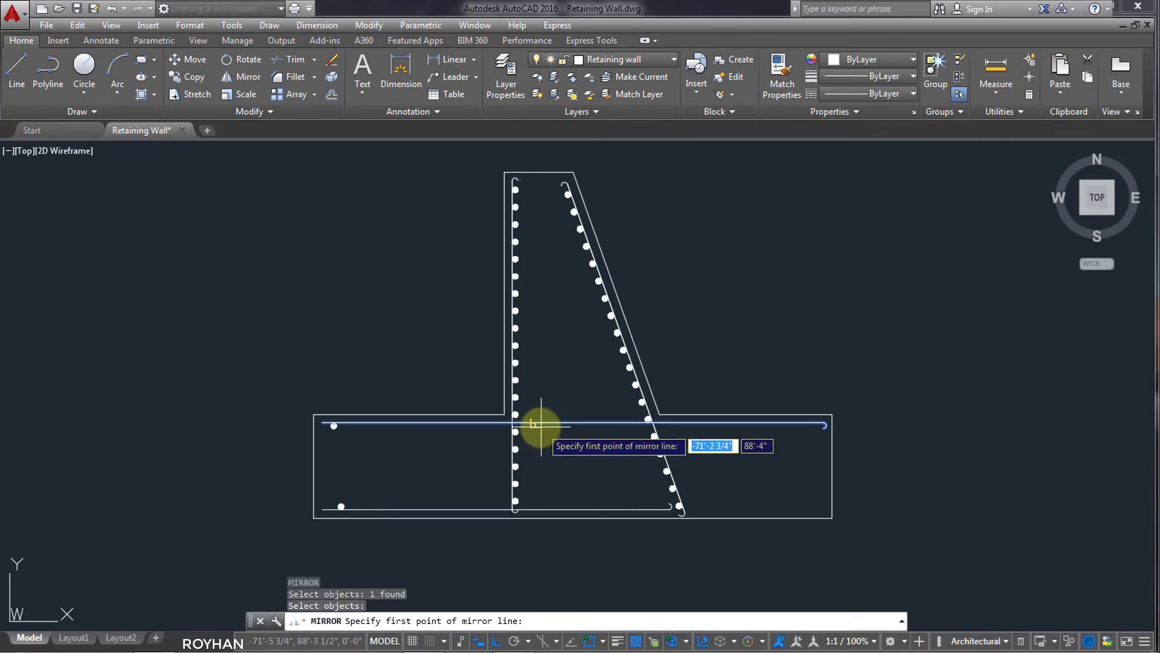
pyautogui.click(573, 423)
pyautogui.click(567, 481)
pyautogui.press('Return')
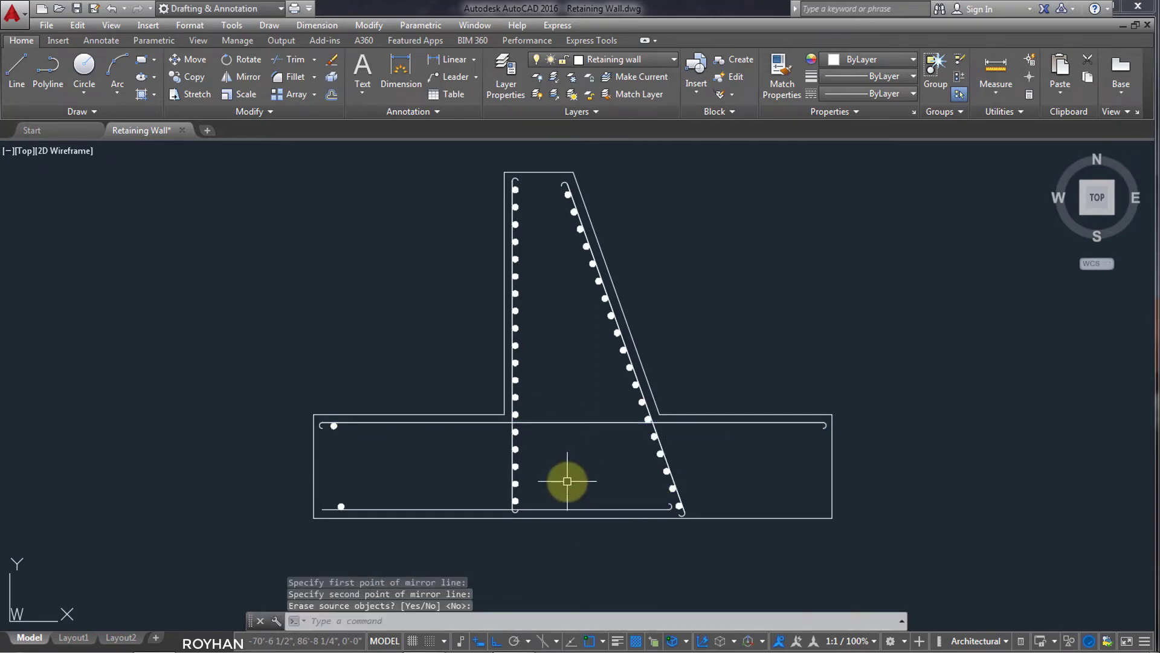
pyautogui.press('Return')
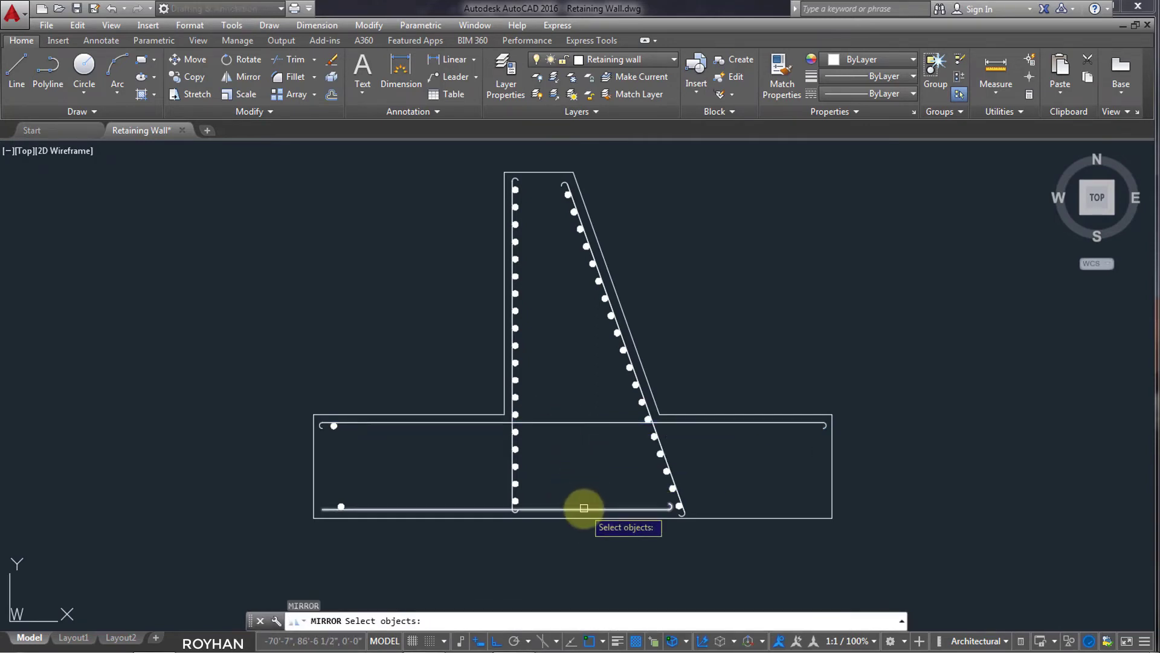
pyautogui.click(584, 508)
pyautogui.press('Return')
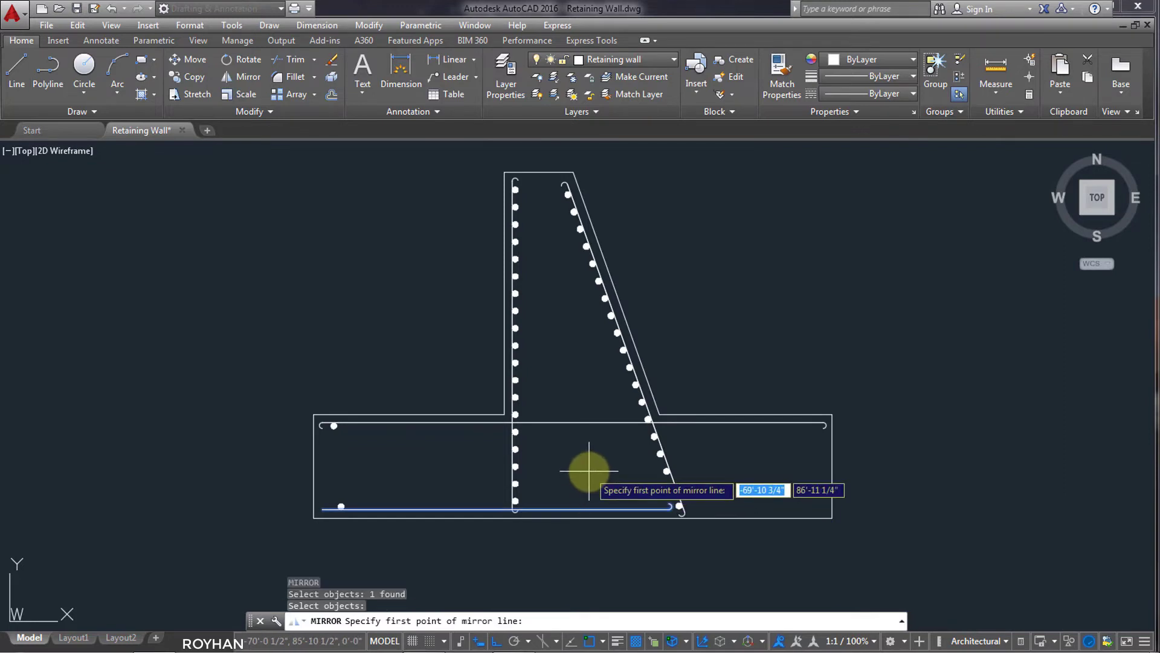
pyautogui.press('Escape')
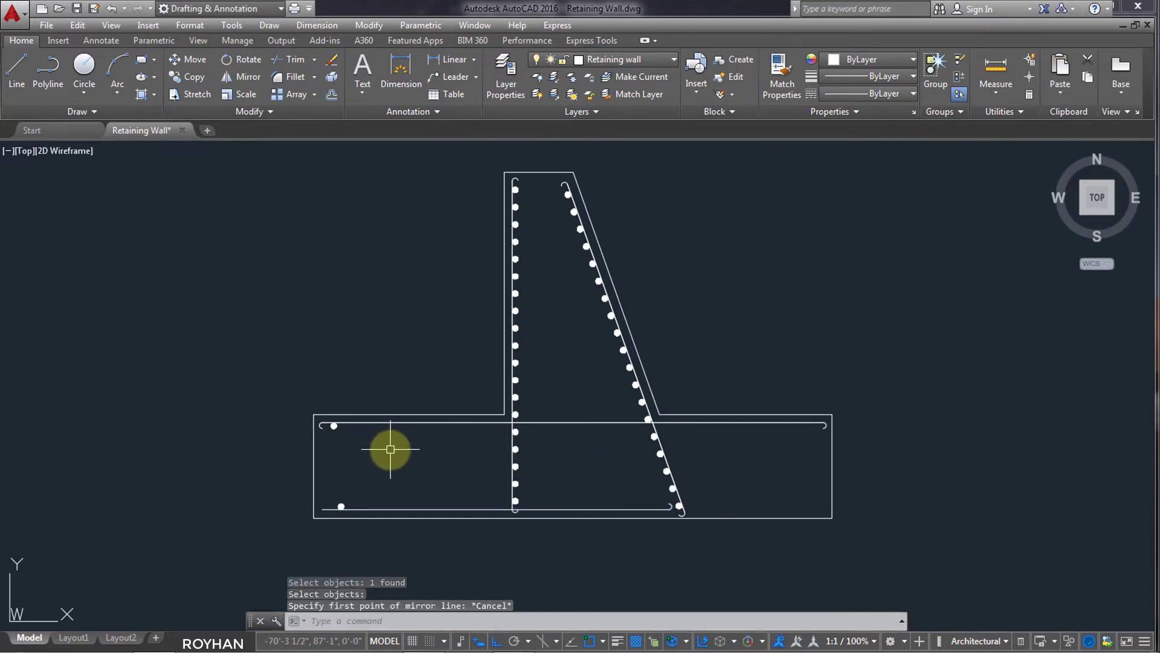
# Create a rectangular array from the donut under the footing's upper bar, with 1 column
pyautogui.click(296, 94)
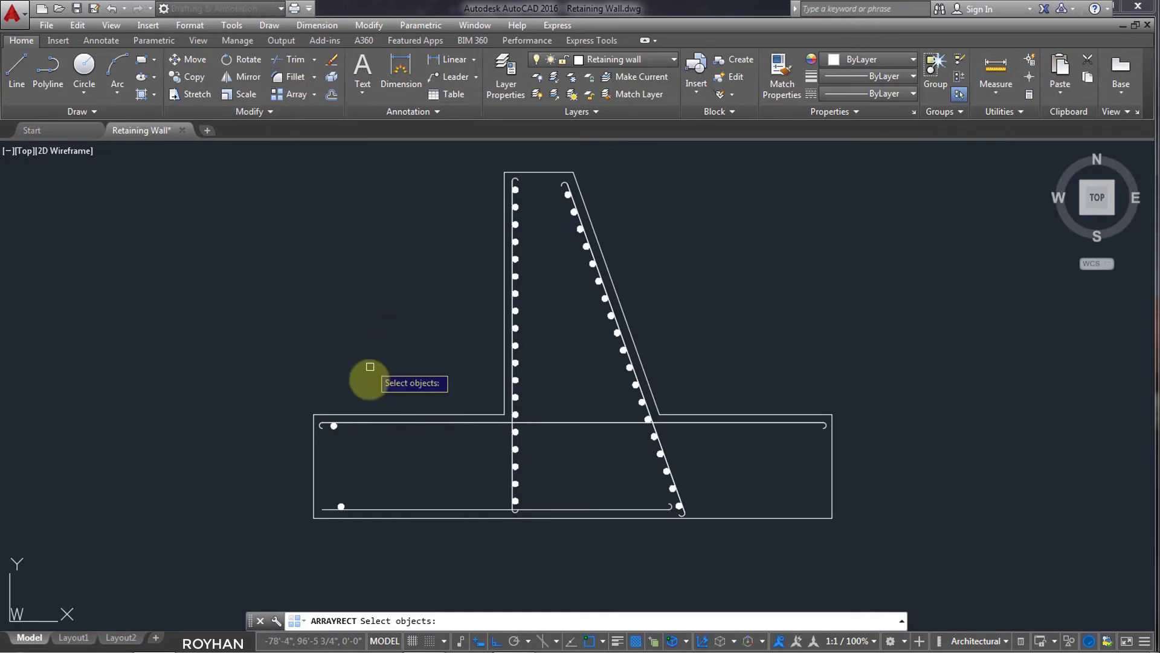
pyautogui.click(335, 427)
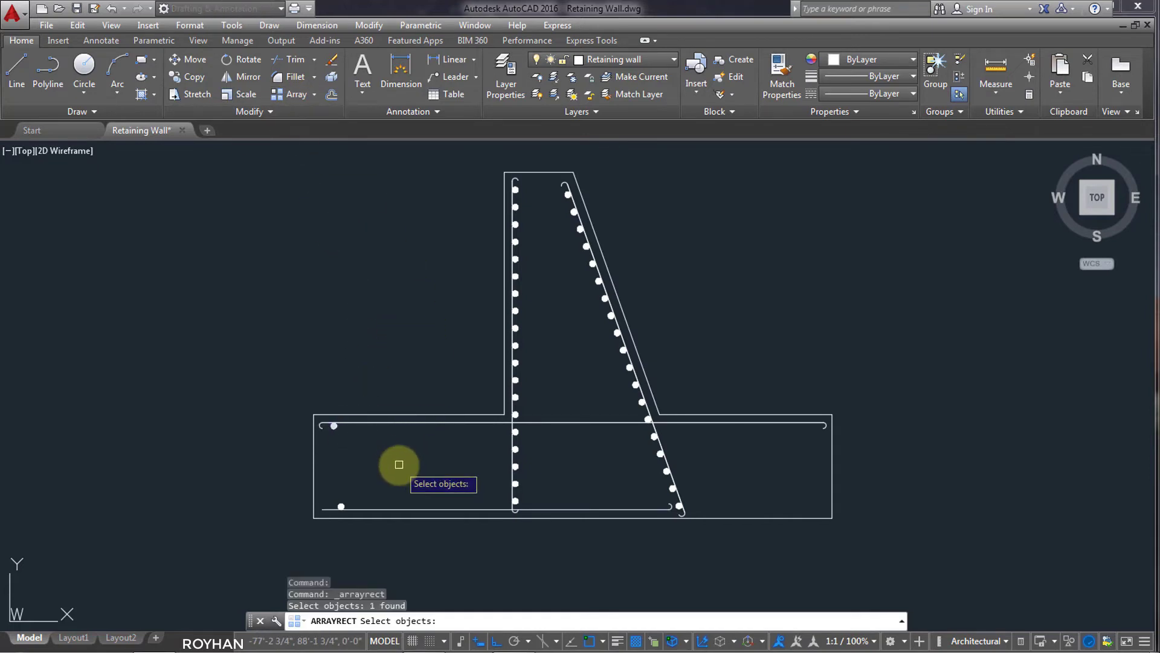
pyautogui.press('Return')
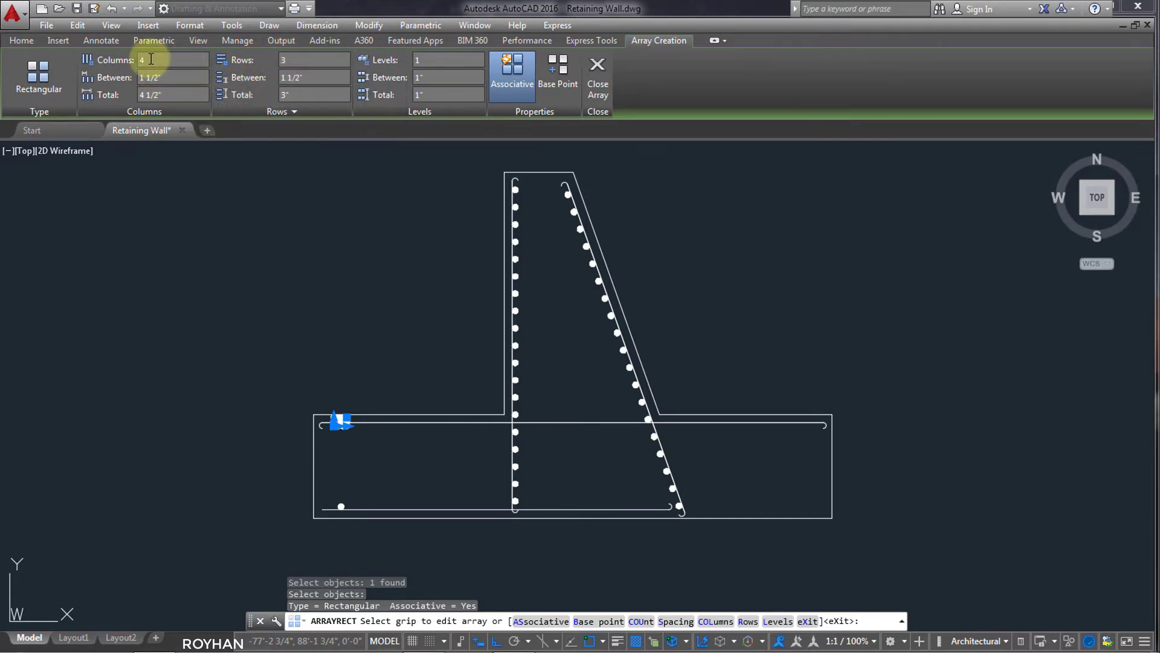
pyautogui.click(172, 60)
pyautogui.write('1')
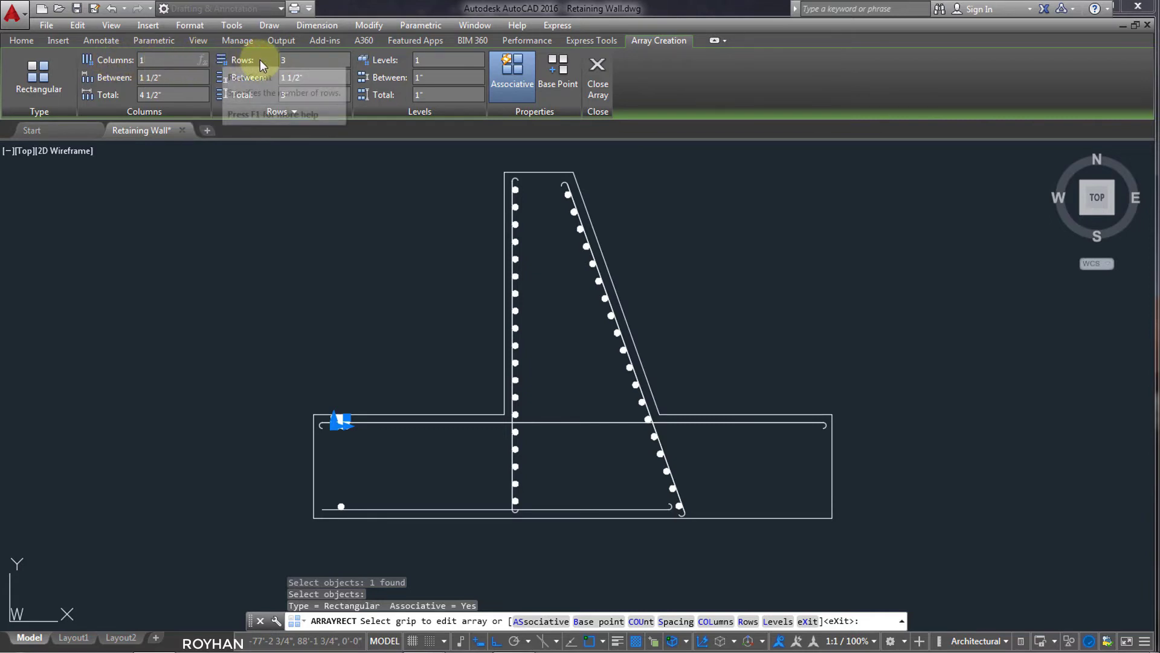
pyautogui.press('Return')
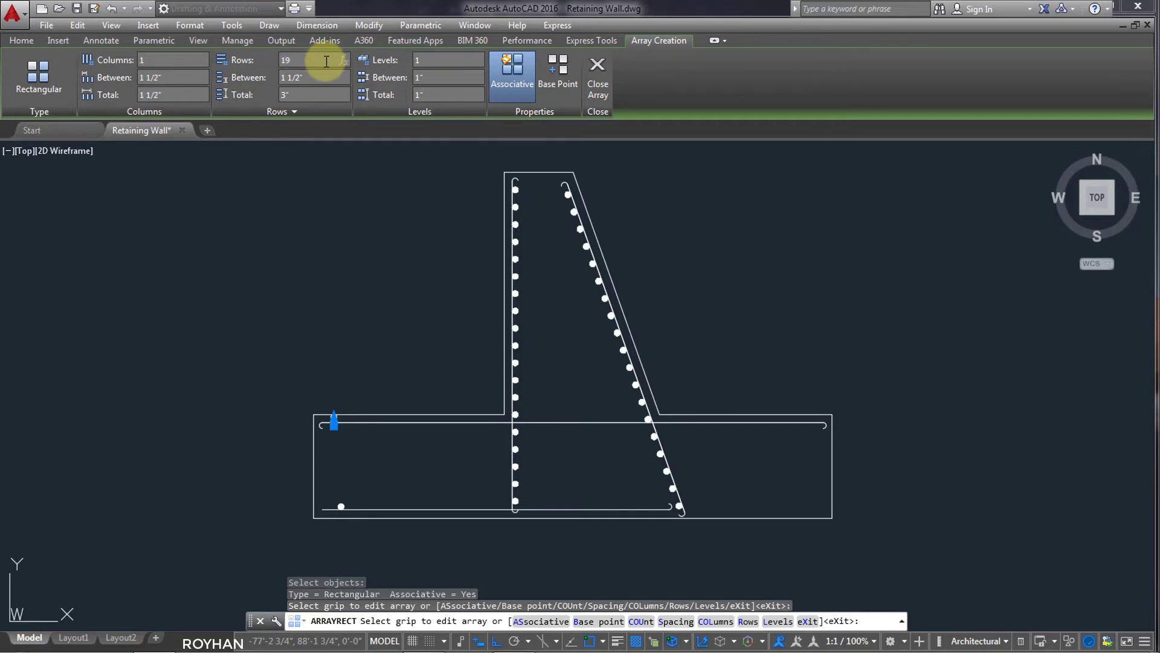
# Set the upper footing donut array to 19 rows
pyautogui.click(327, 61)
pyautogui.write('19')
pyautogui.press('Return')
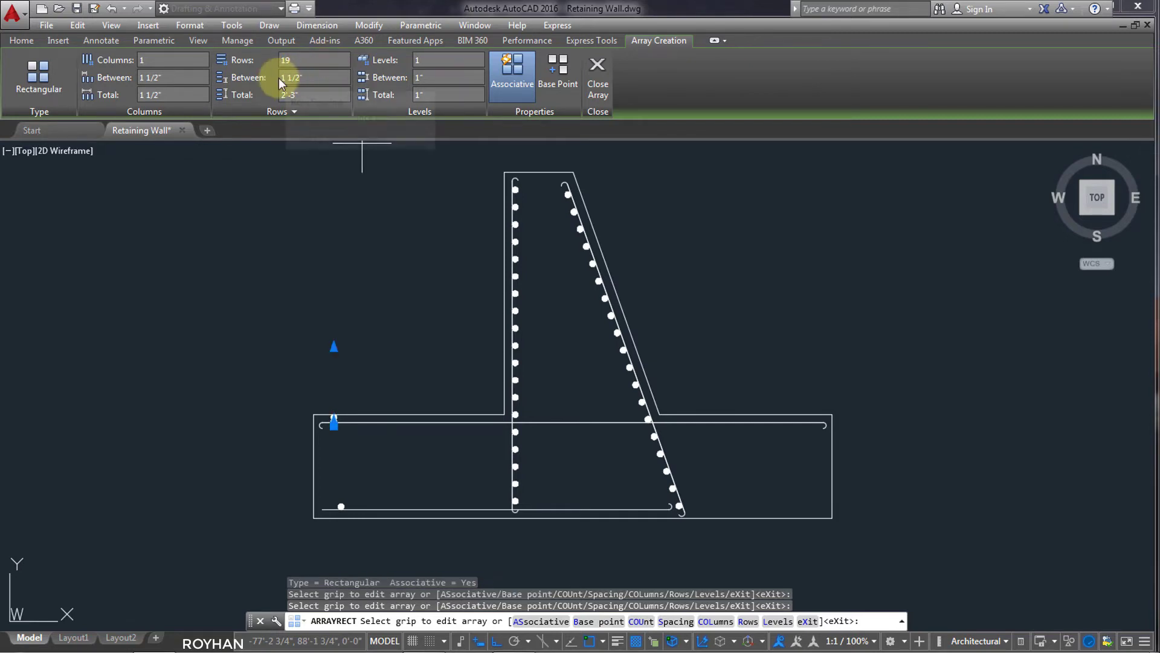
# Change the upper footing donut array to 1 row and 19 columns
pyautogui.click(172, 63)
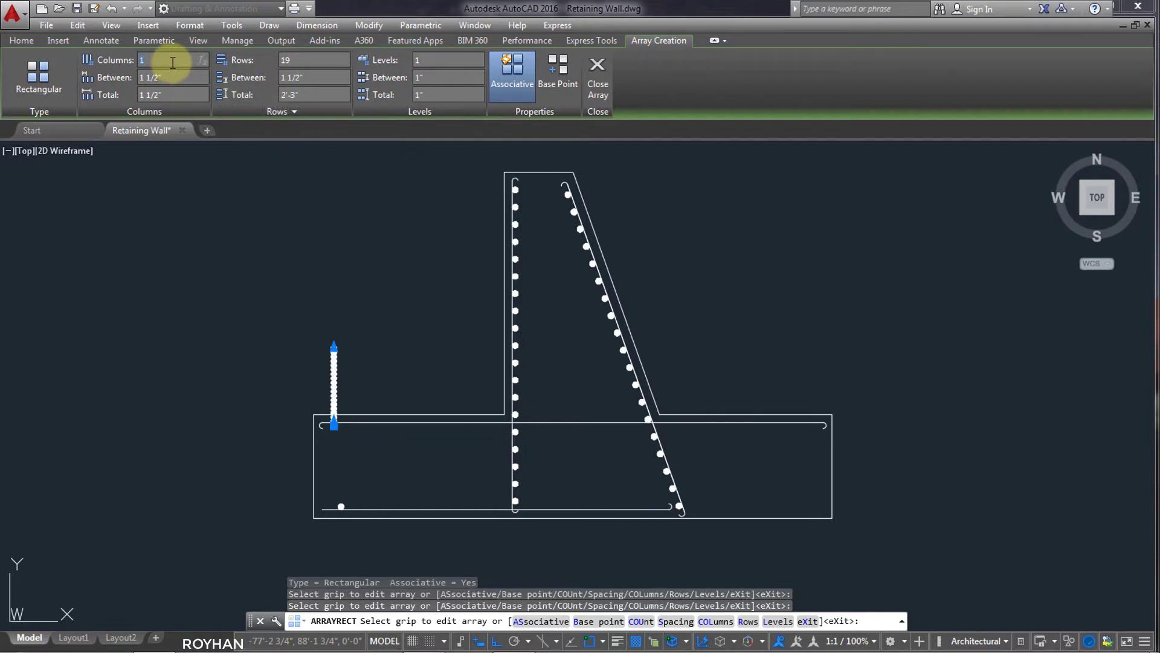
pyautogui.click(305, 60)
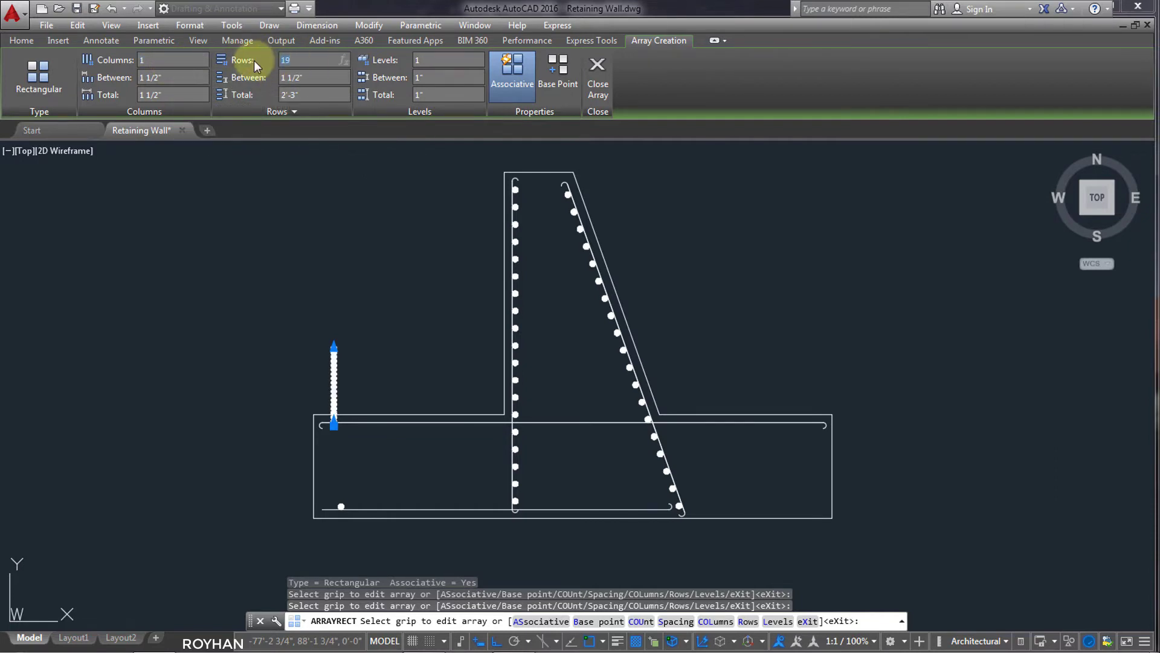
pyautogui.write('1')
pyautogui.press('Return')
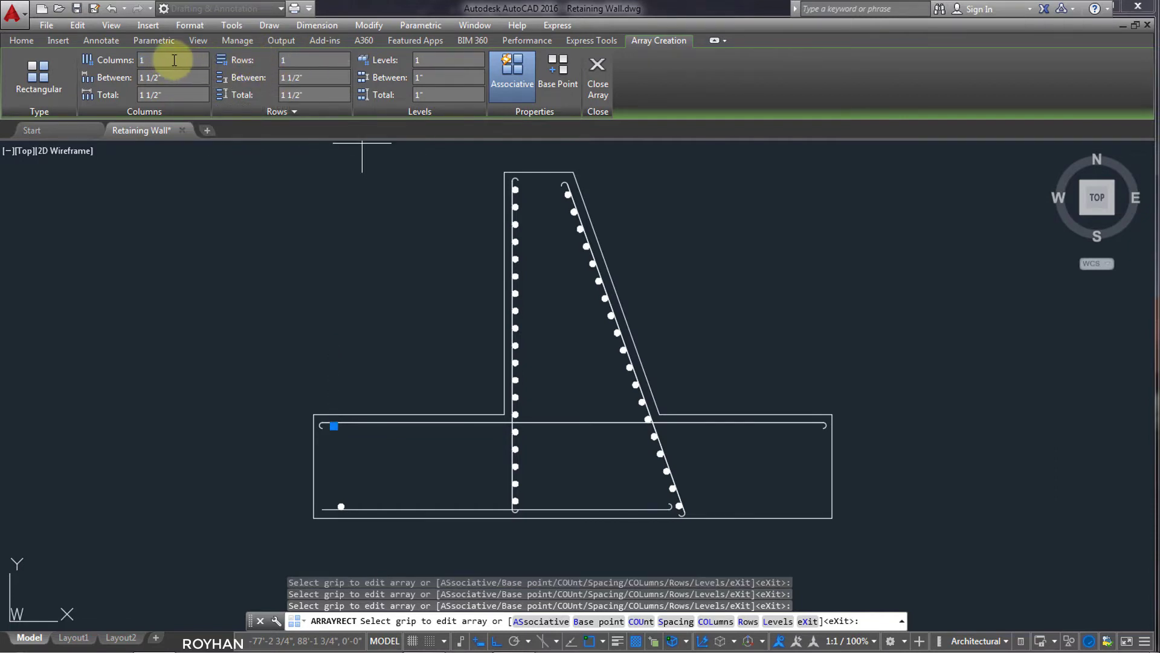
pyautogui.click(164, 61)
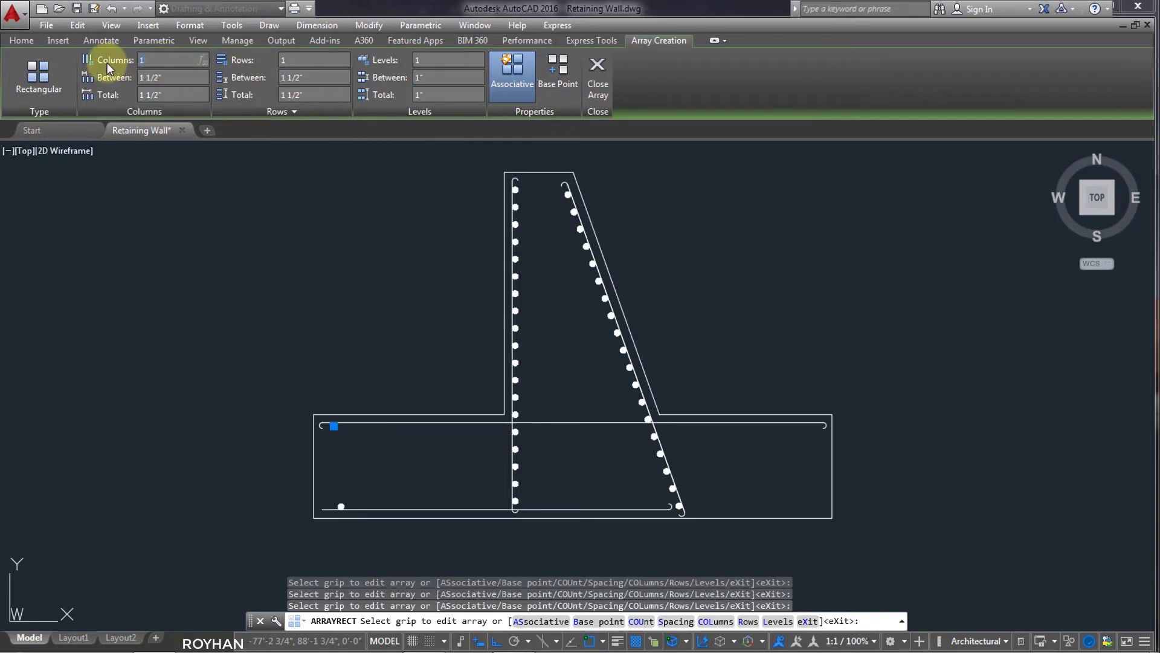
pyautogui.write('19')
pyautogui.press('Return')
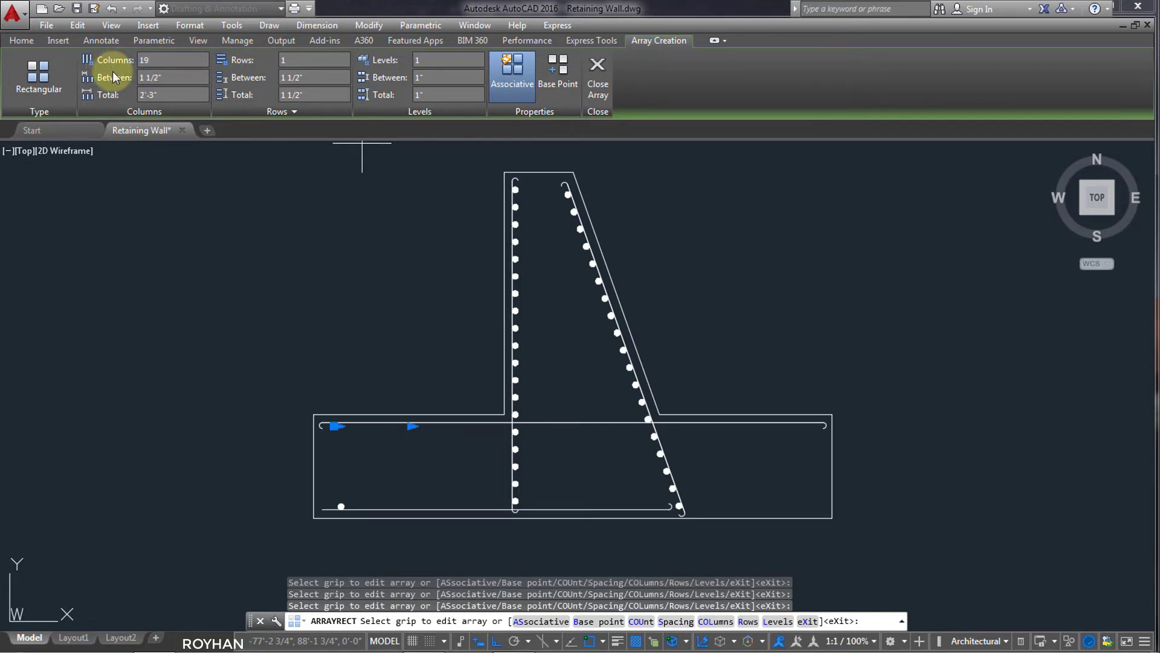
# Space the upper footing donut array's columns 6" apart, set the column count to 29 and finish the array
pyautogui.click(160, 78)
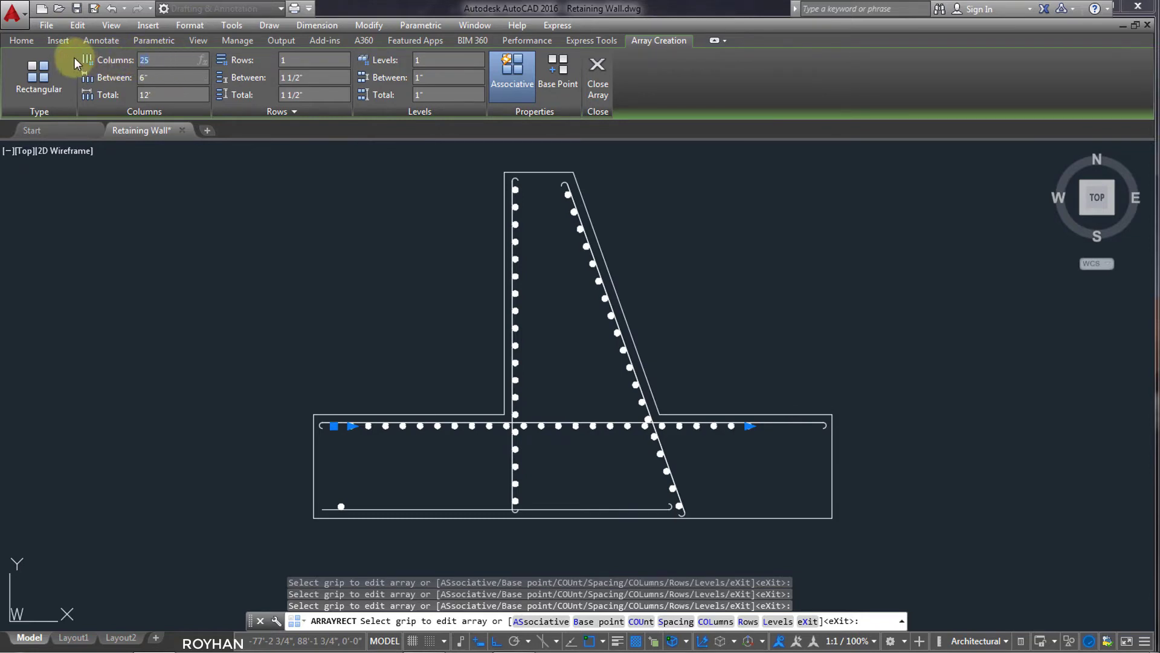
pyautogui.write('29')
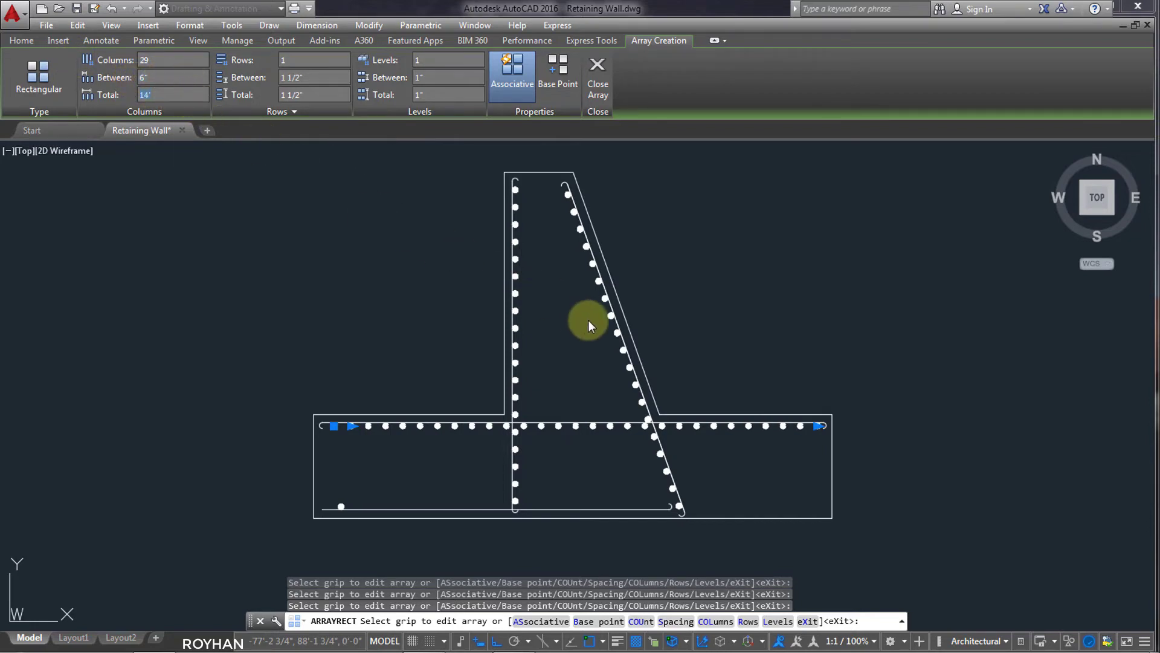
pyautogui.press('Return')
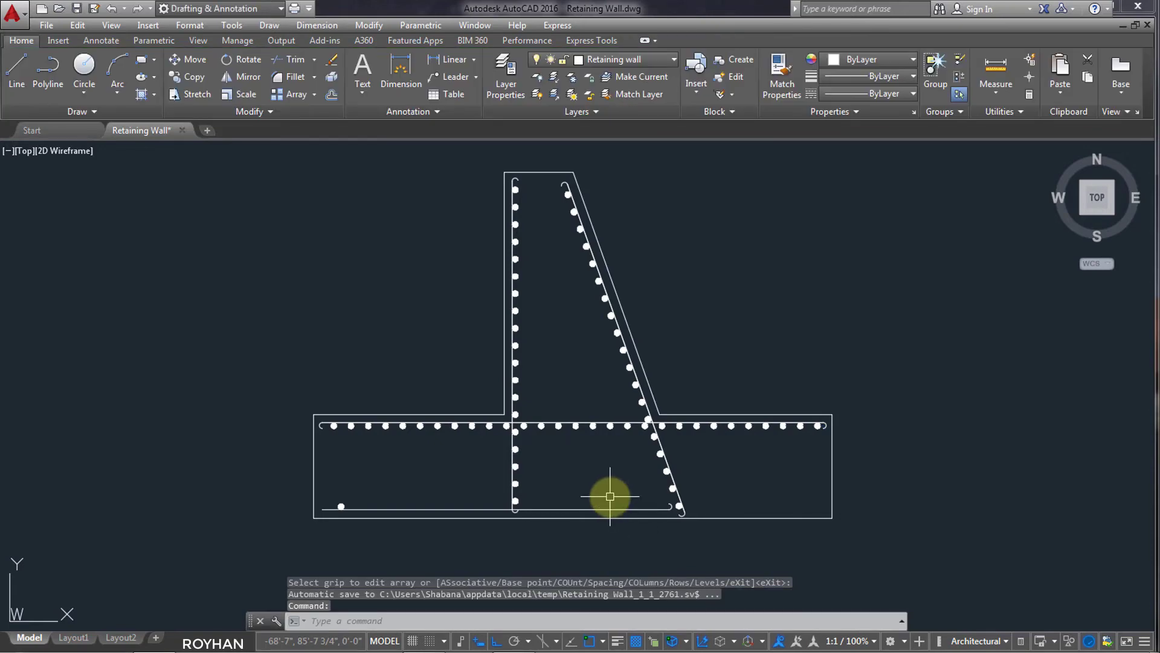
pyautogui.scroll(4, 616, 499)
pyautogui.click(649, 531)
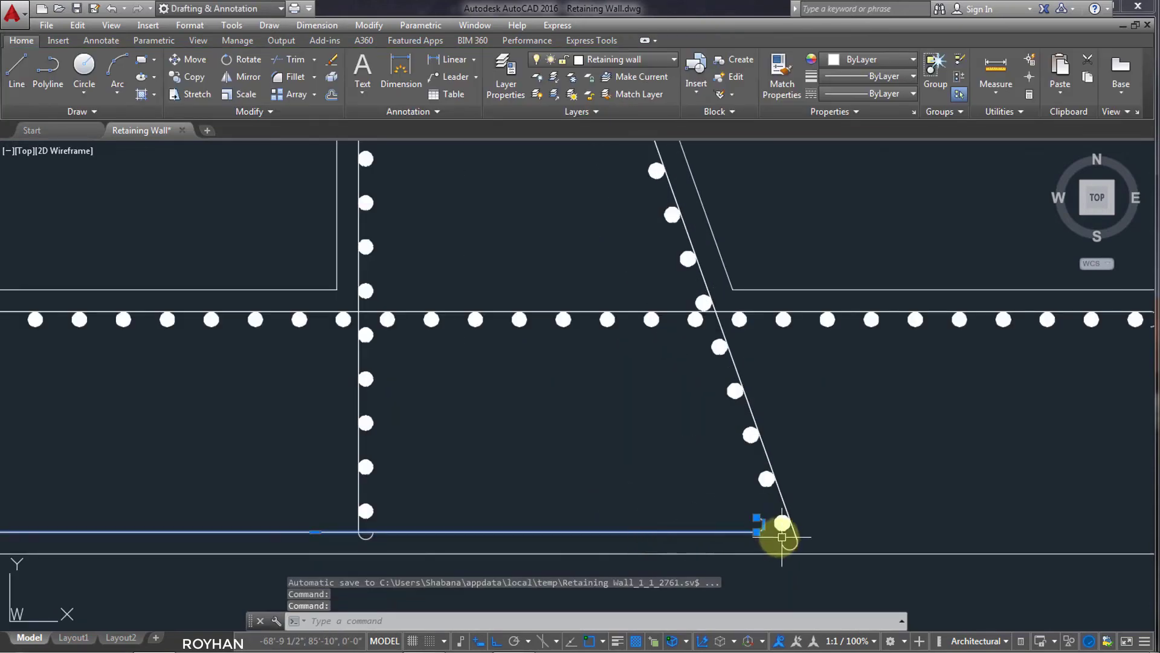
pyautogui.click(757, 532)
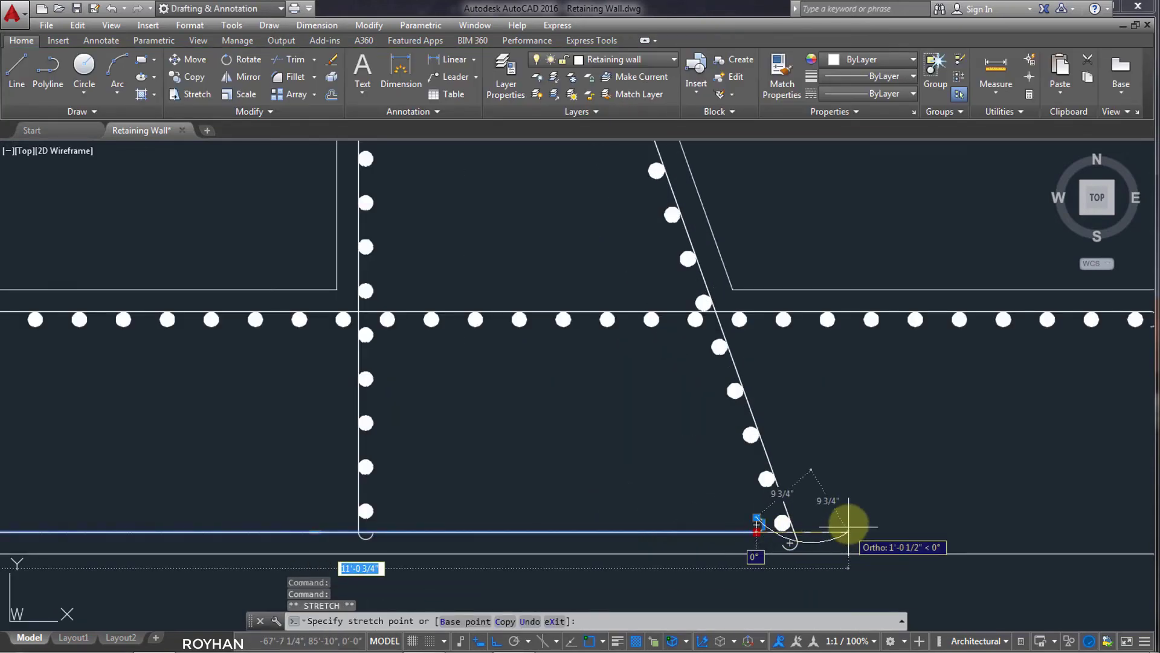
pyautogui.press('Escape')
pyautogui.scroll(-5, 725, 529)
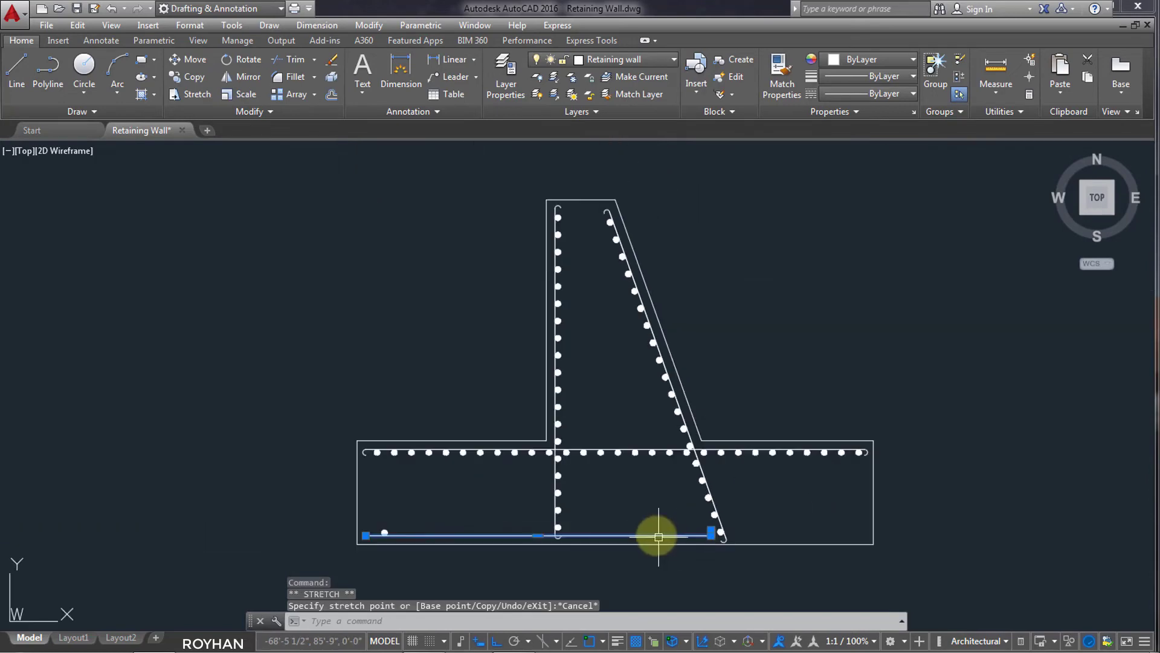
pyautogui.press('Escape')
# Try moving the footing's lower bar horizontally 6" to the right, using its left end as base point
pyautogui.scroll(2, 649, 517)
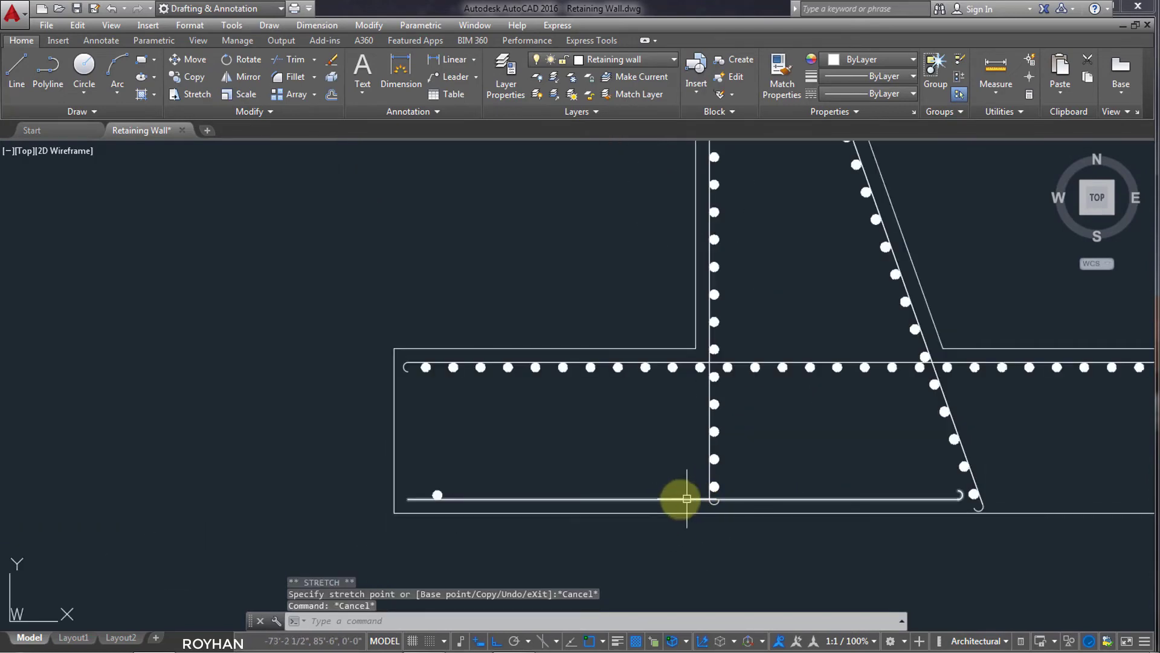
pyautogui.click(406, 499)
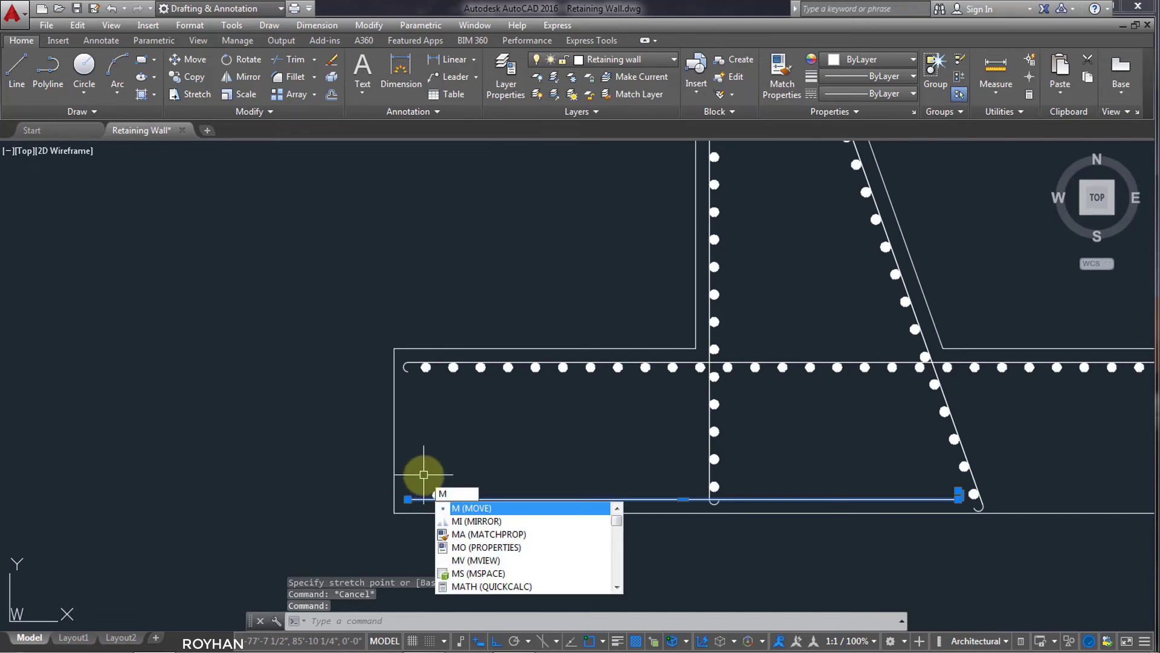
pyautogui.press('Return')
pyautogui.click(408, 500)
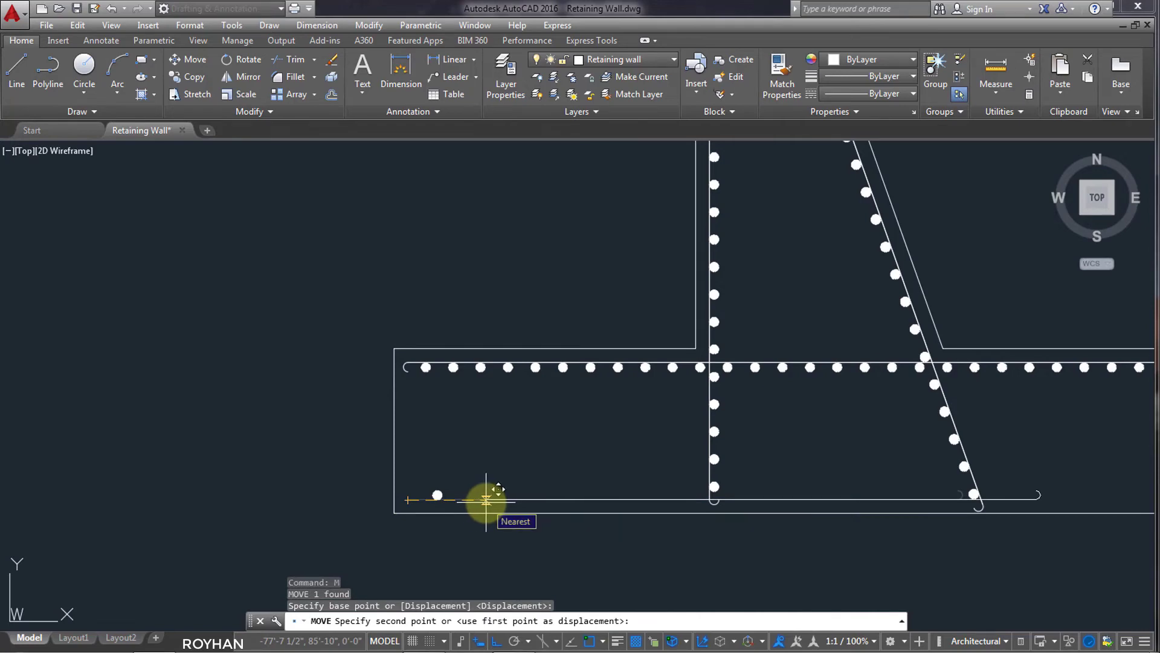
pyautogui.write('6')
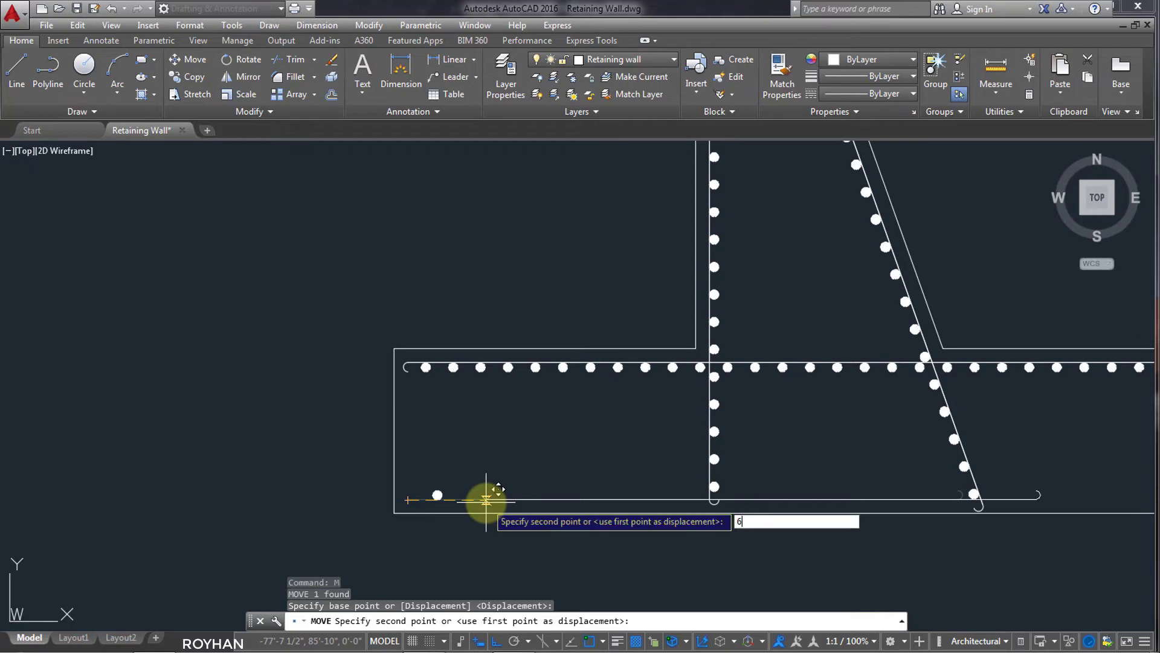
pyautogui.press('Return')
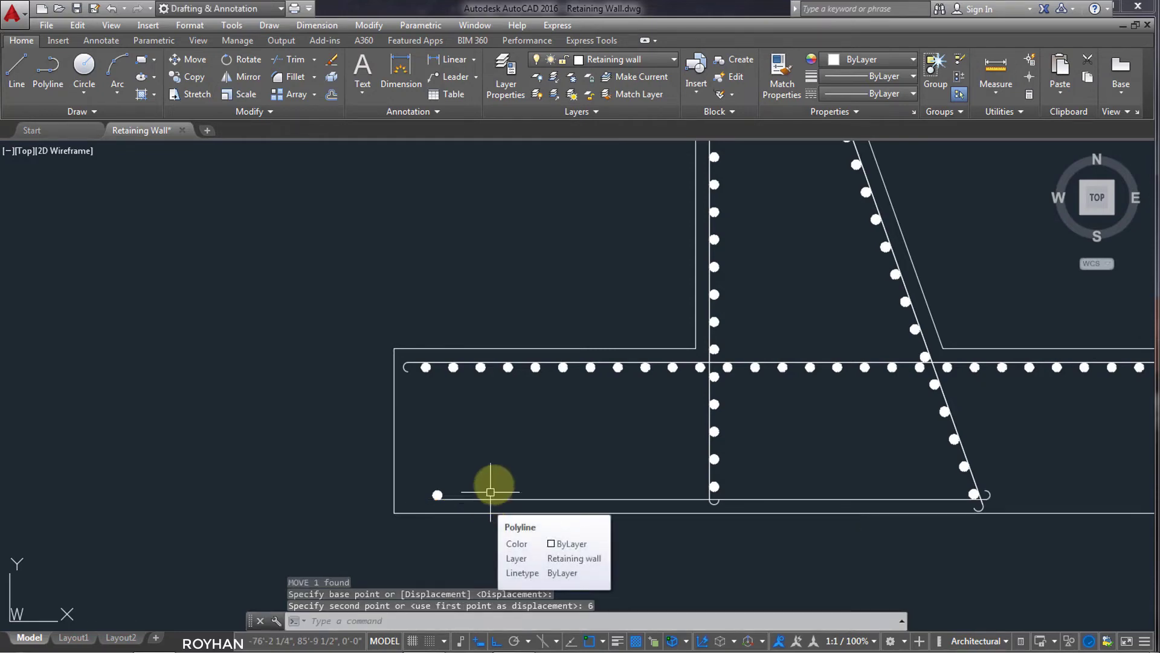
pyautogui.press('Escape')
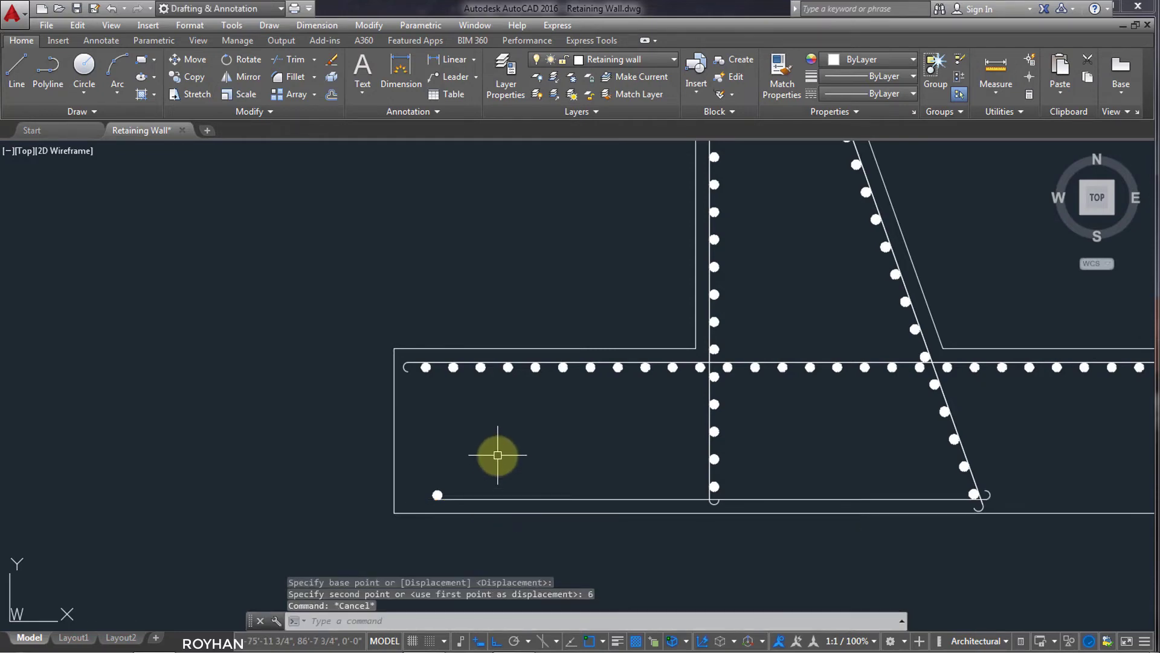
# Undo the last move of the footing's lower bar
pyautogui.click(473, 497)
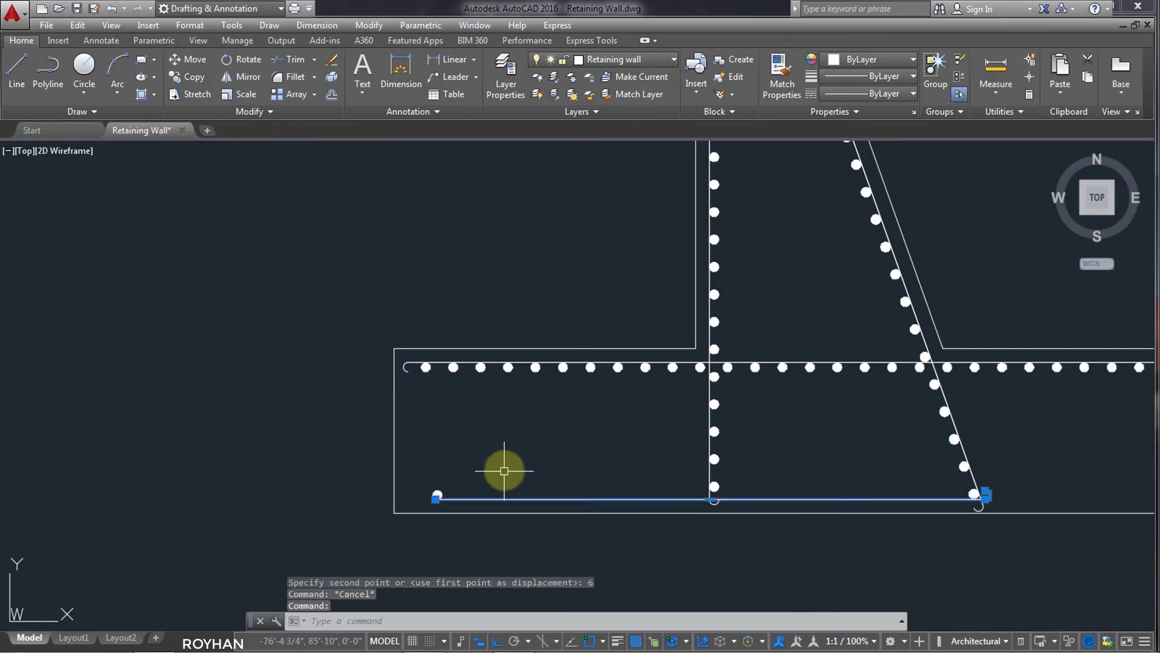
pyautogui.press('Escape')
pyautogui.hotkey('ctrl', 'z')
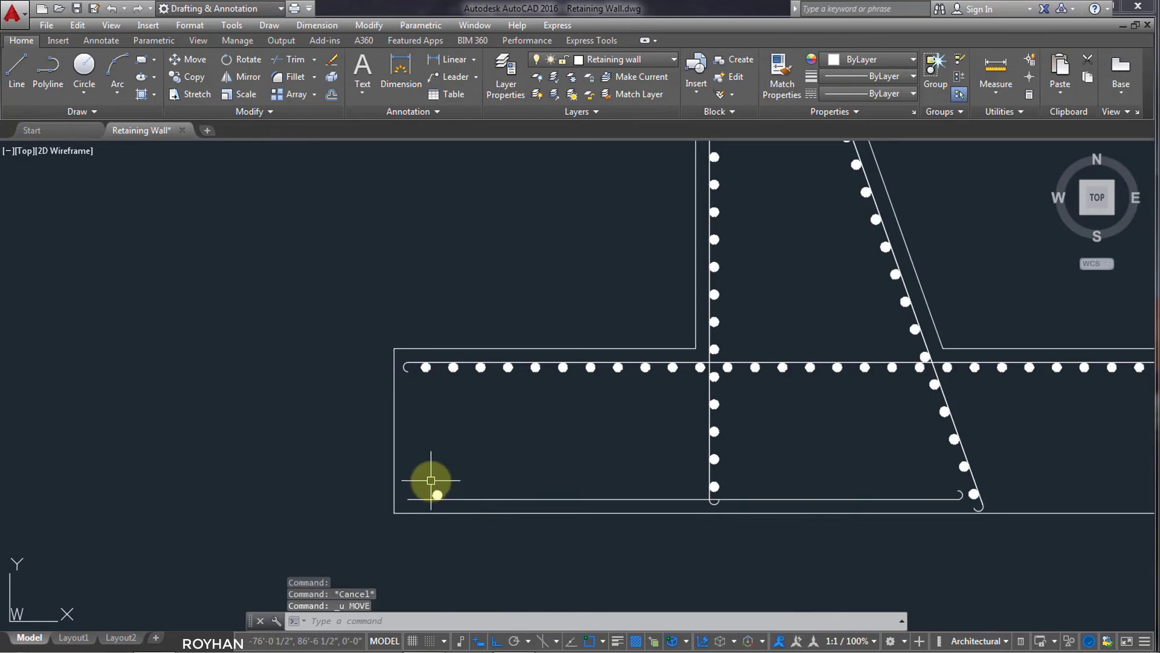
# Move the footing's lower bar together with its donut 12" to the right, using the bar's left end as base point
pyautogui.write('m')
pyautogui.press('Return')
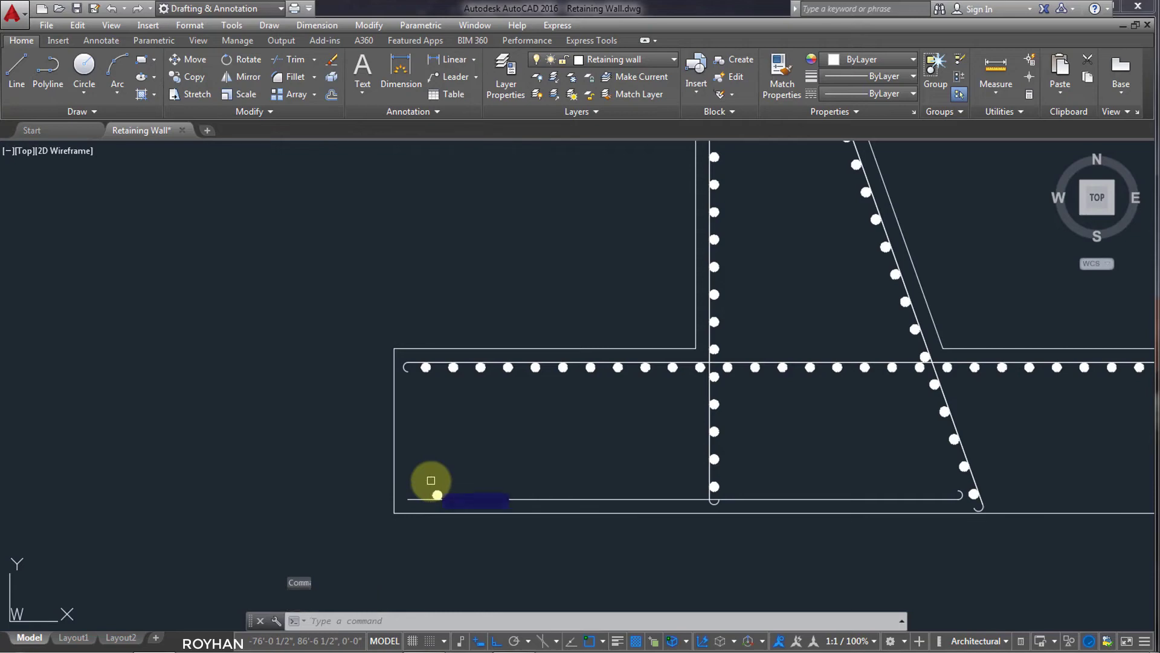
pyautogui.scroll(2, 433, 483)
pyautogui.click(442, 500)
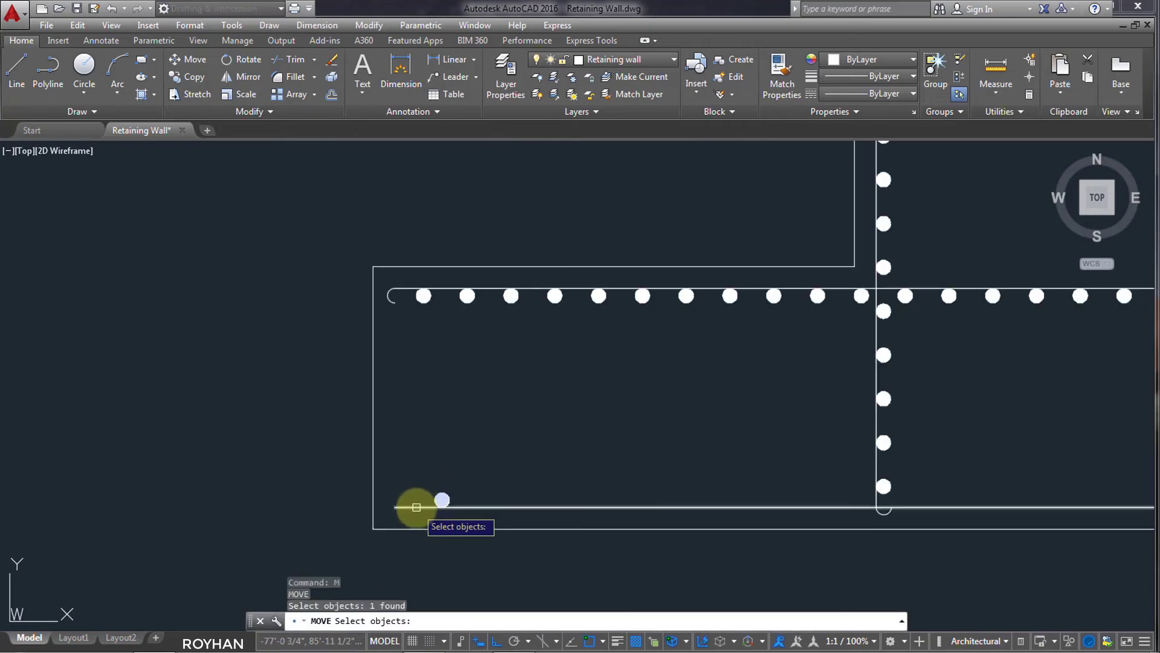
pyautogui.click(415, 506)
pyautogui.press('Return')
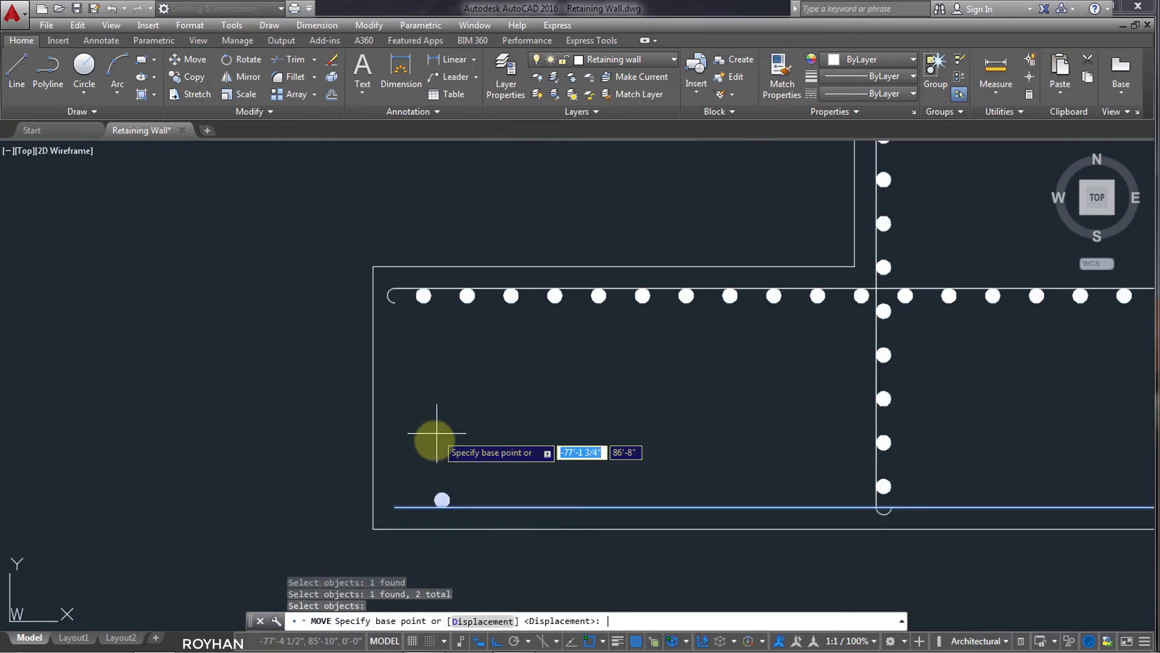
pyautogui.click(396, 506)
pyautogui.write('1')
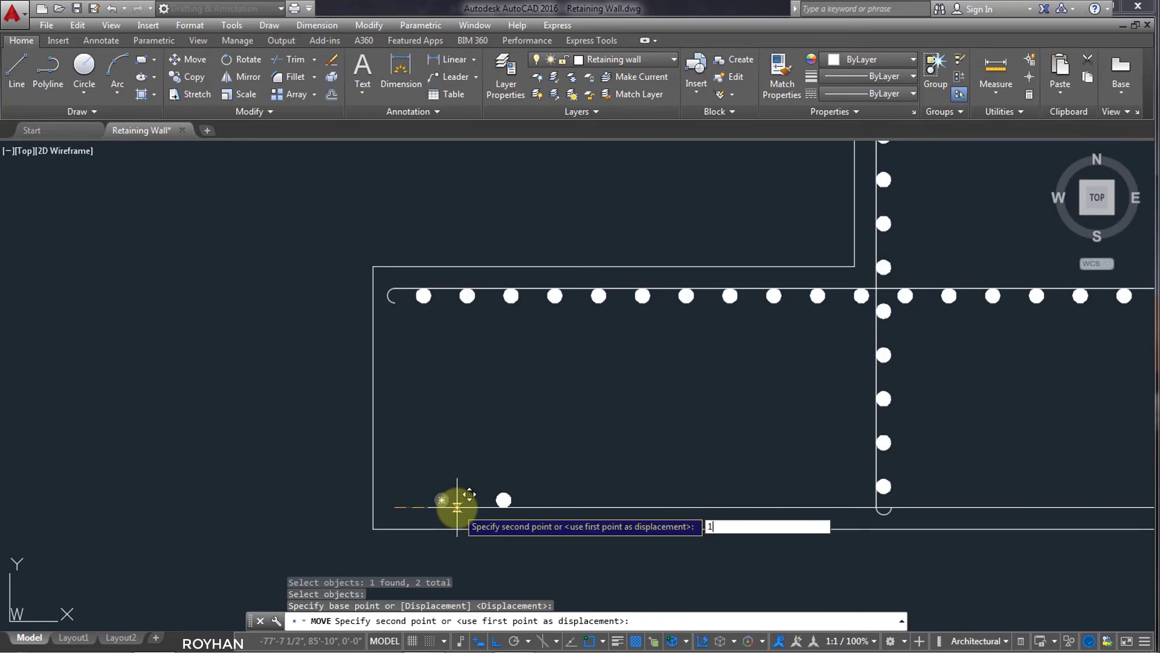
pyautogui.write('2')
pyautogui.press('Return')
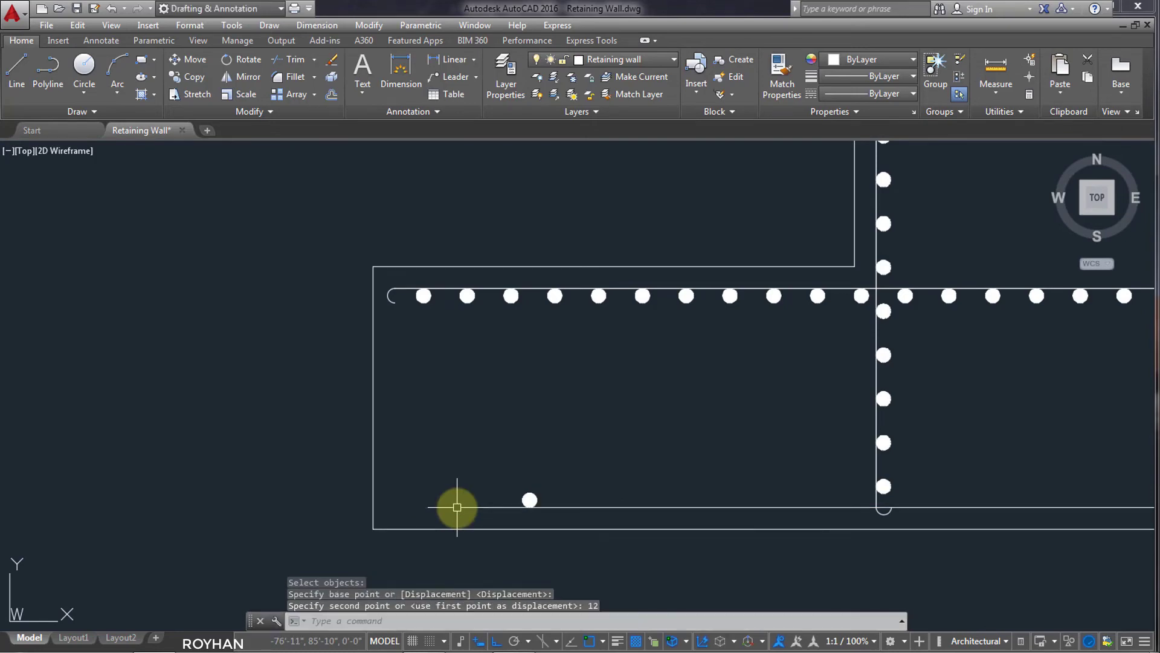
# Stretch the left end of the footing's lower bar horizontally to the footing's left edge
pyautogui.scroll(-6, 616, 507)
pyautogui.scroll(4, 696, 506)
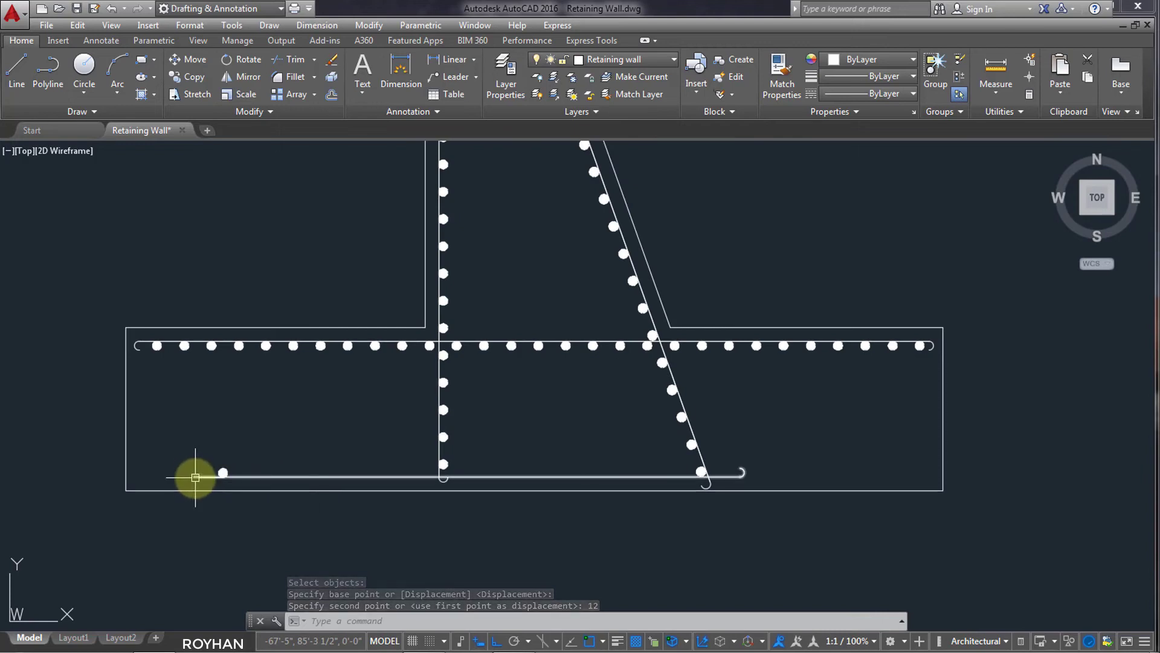
pyautogui.click(195, 477)
pyautogui.click(193, 477)
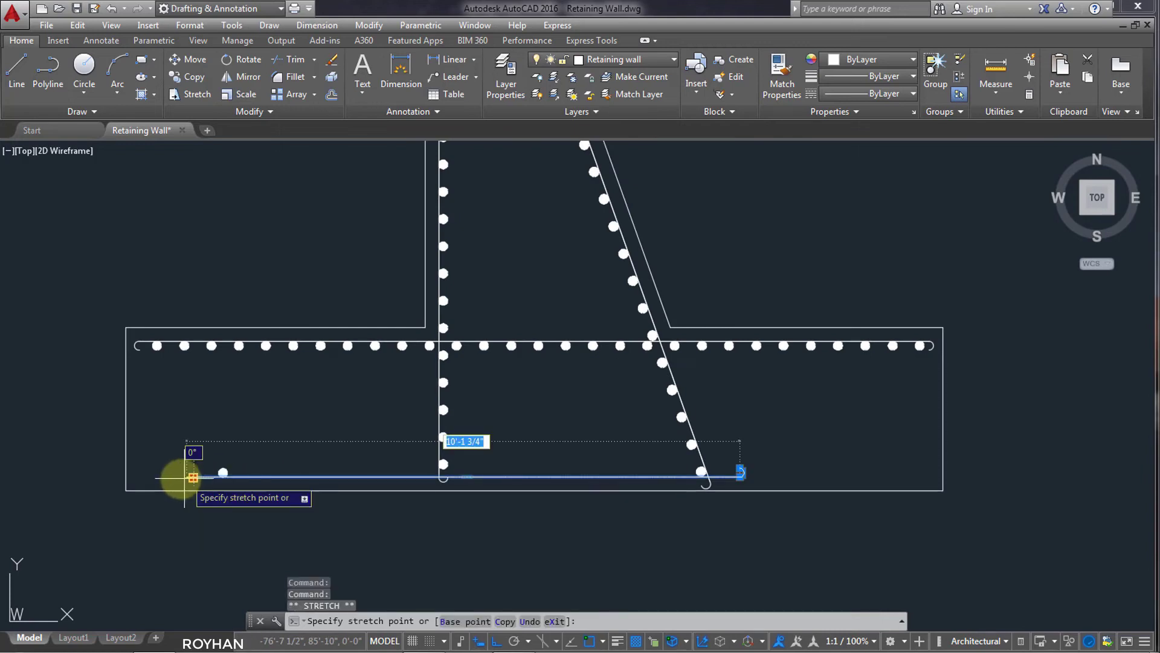
pyautogui.scroll(2, 129, 479)
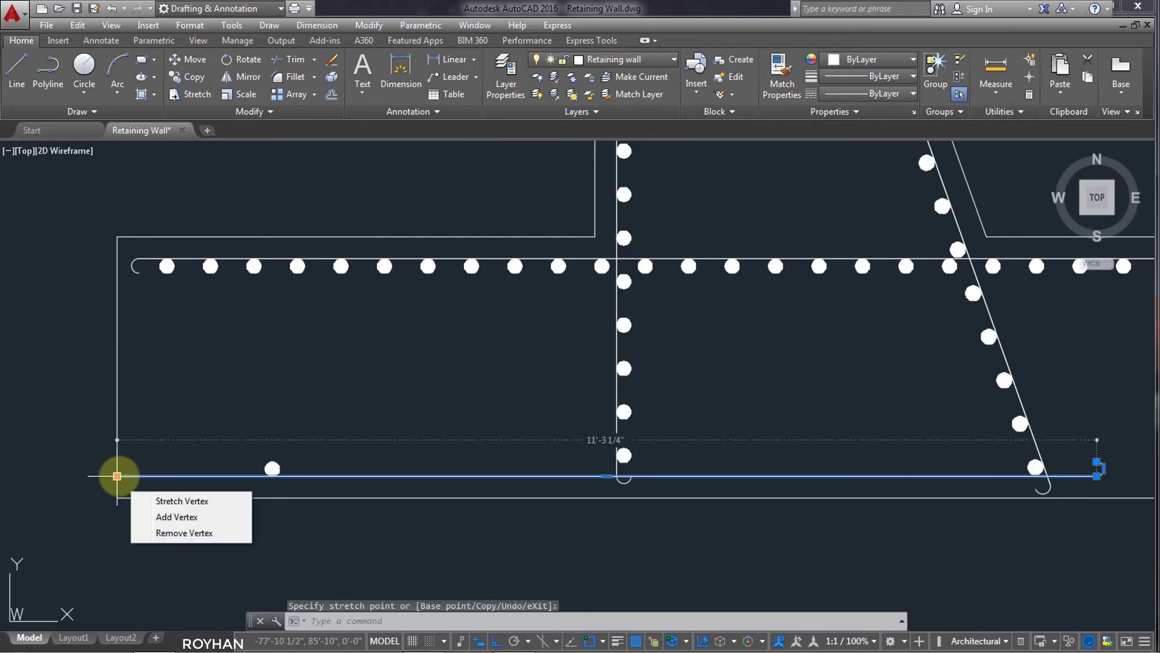
pyautogui.click(116, 476)
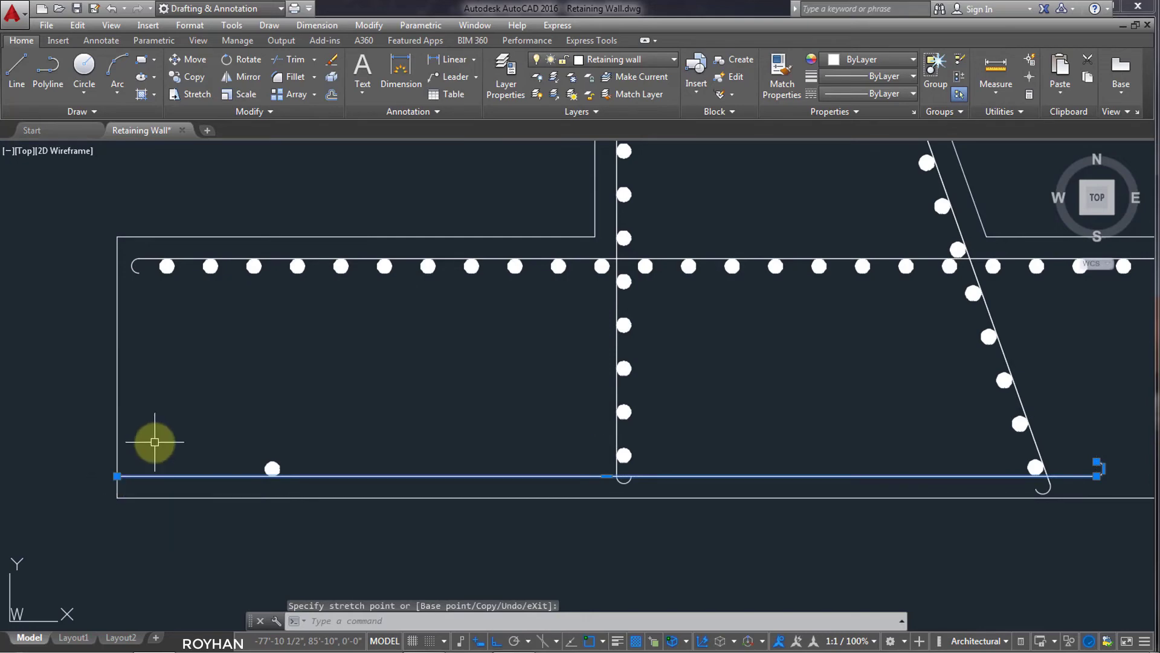
# Try stretching the lower bar's left end with a length of 66", and undo the stretch
pyautogui.click(117, 476)
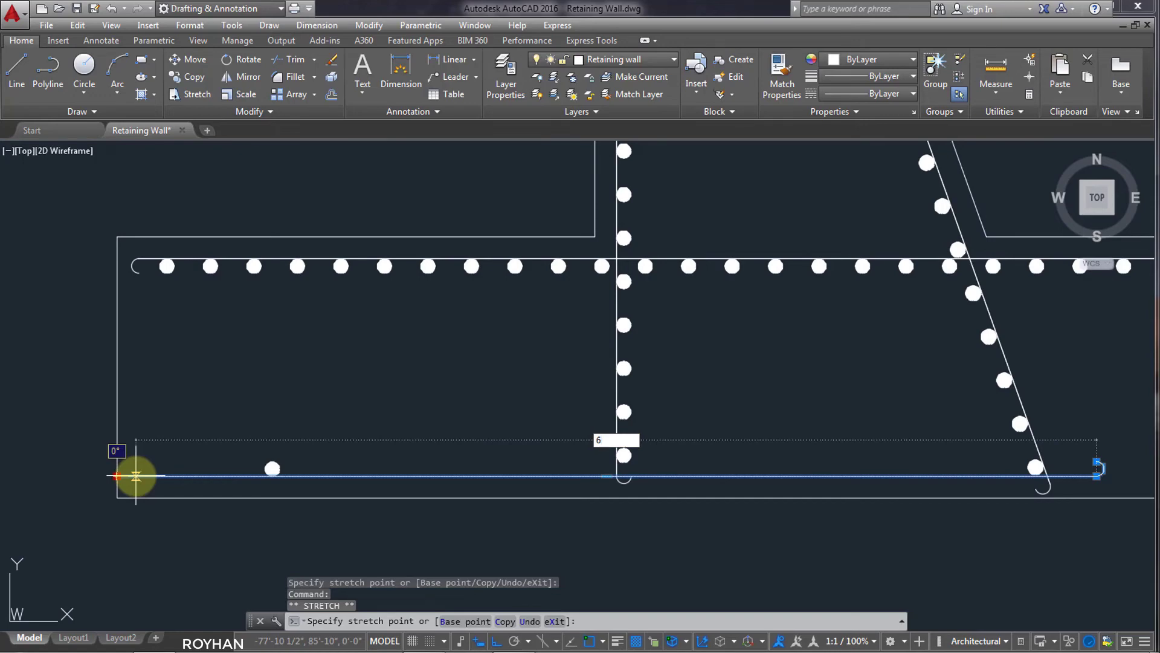
pyautogui.write('66')
pyautogui.press('Return')
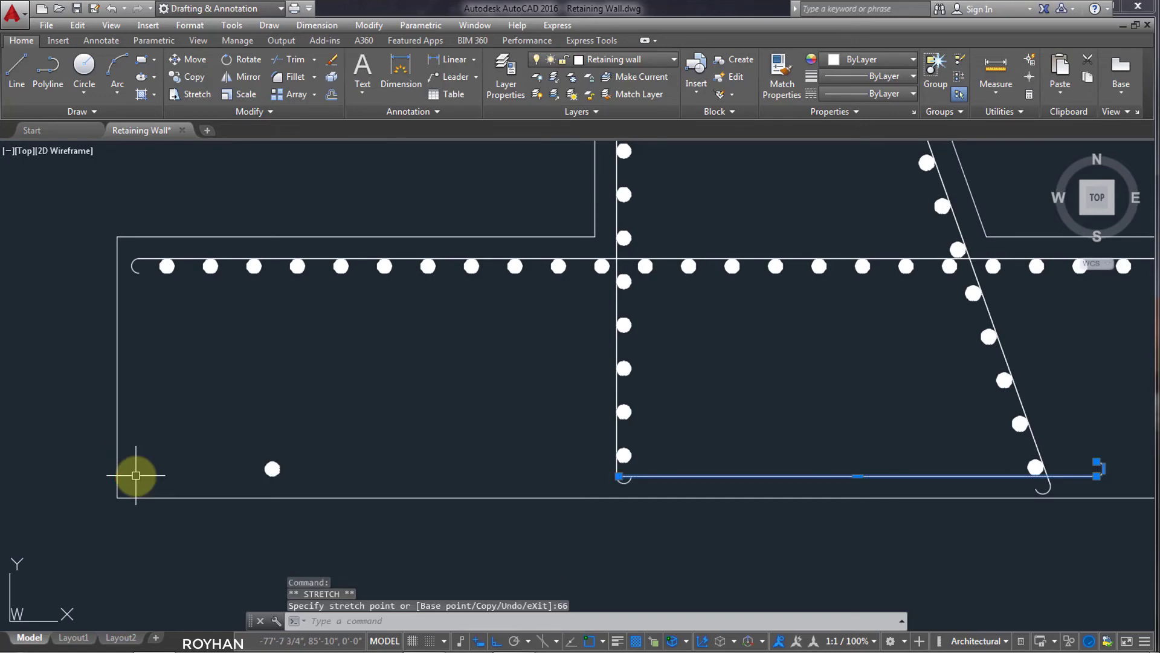
pyautogui.hotkey('ctrl', 'z')
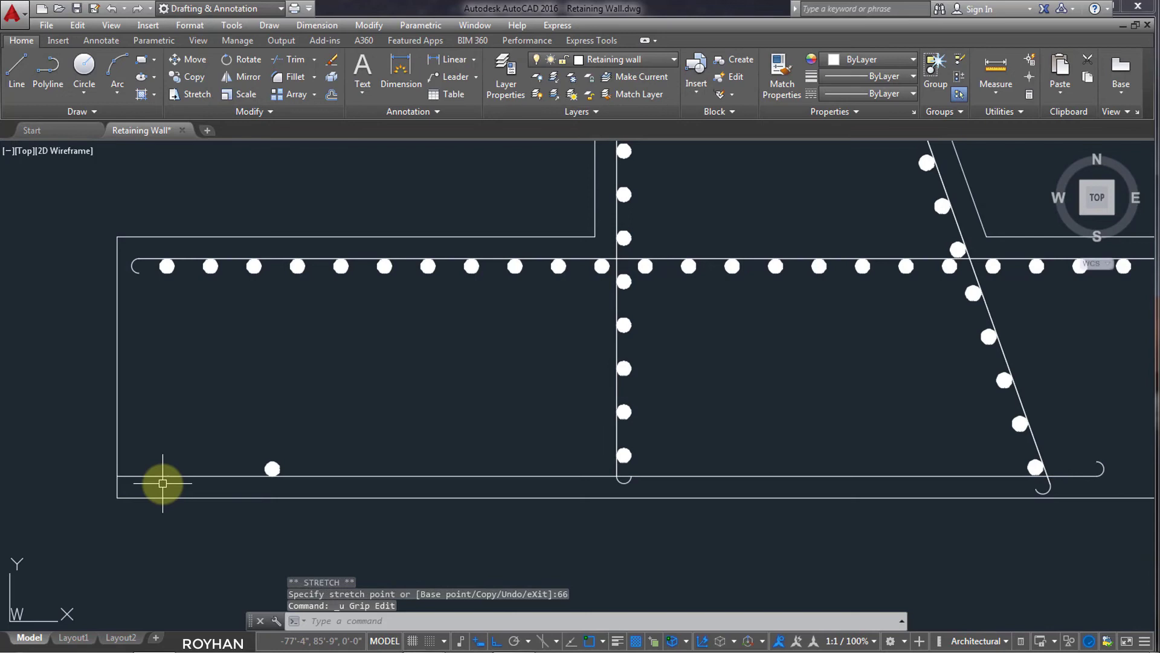
# Try shifting the footing's lower bar 6" to the right with the Stretch command, and undo it
pyautogui.click(131, 476)
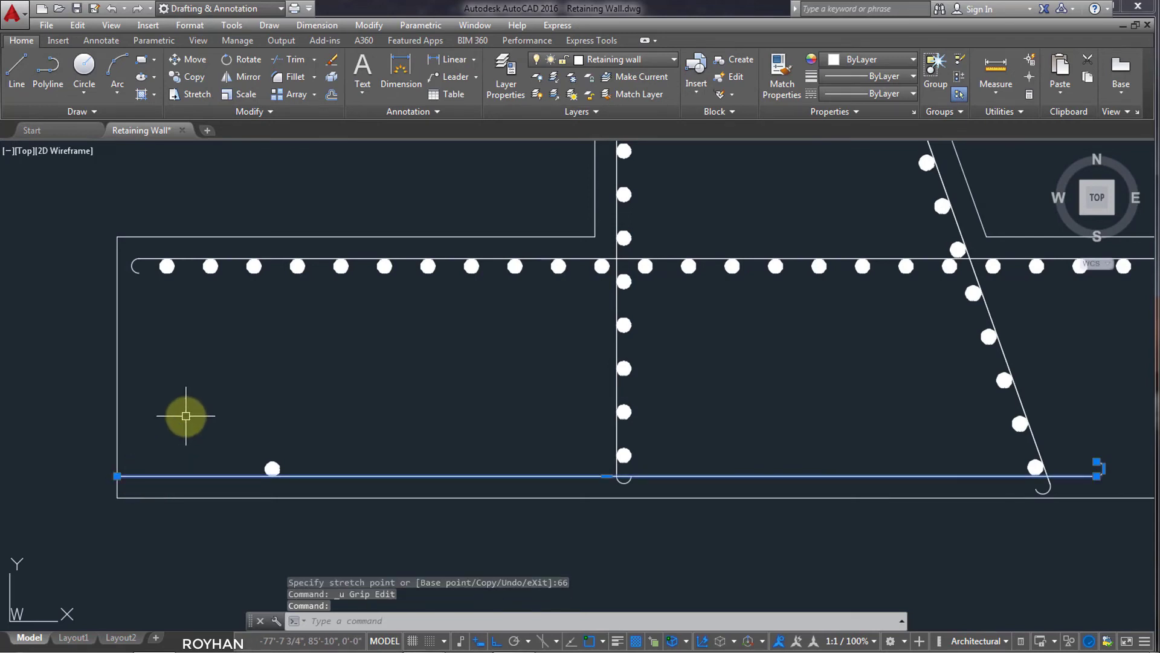
pyautogui.write('st')
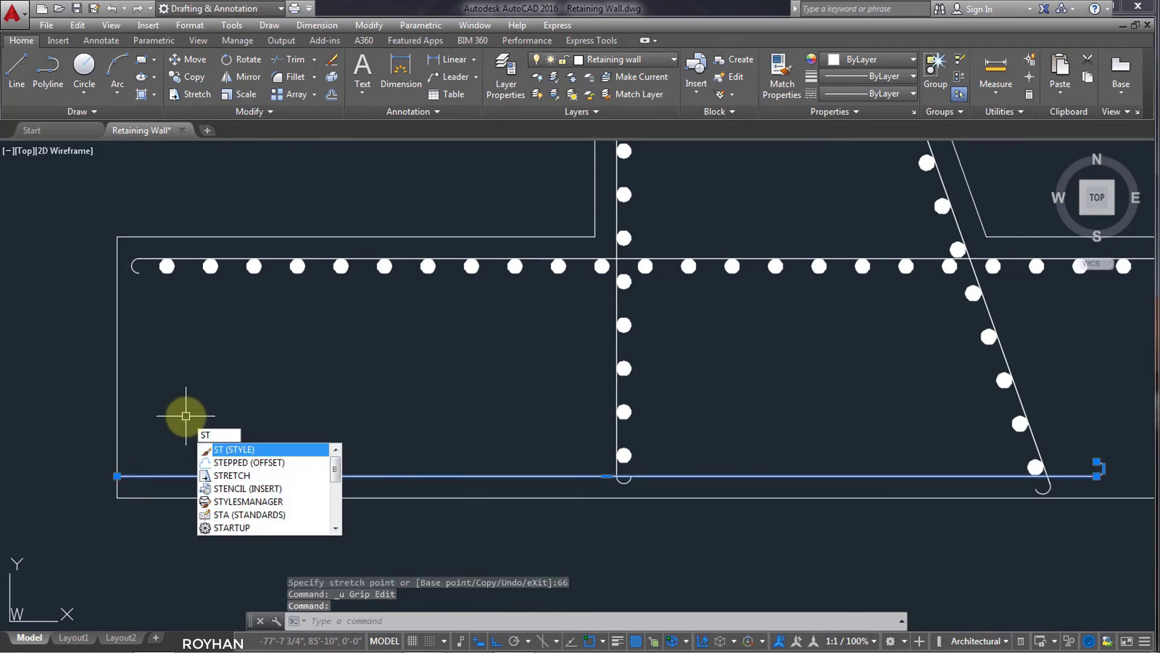
pyautogui.press('Down')
pyautogui.press('Down')
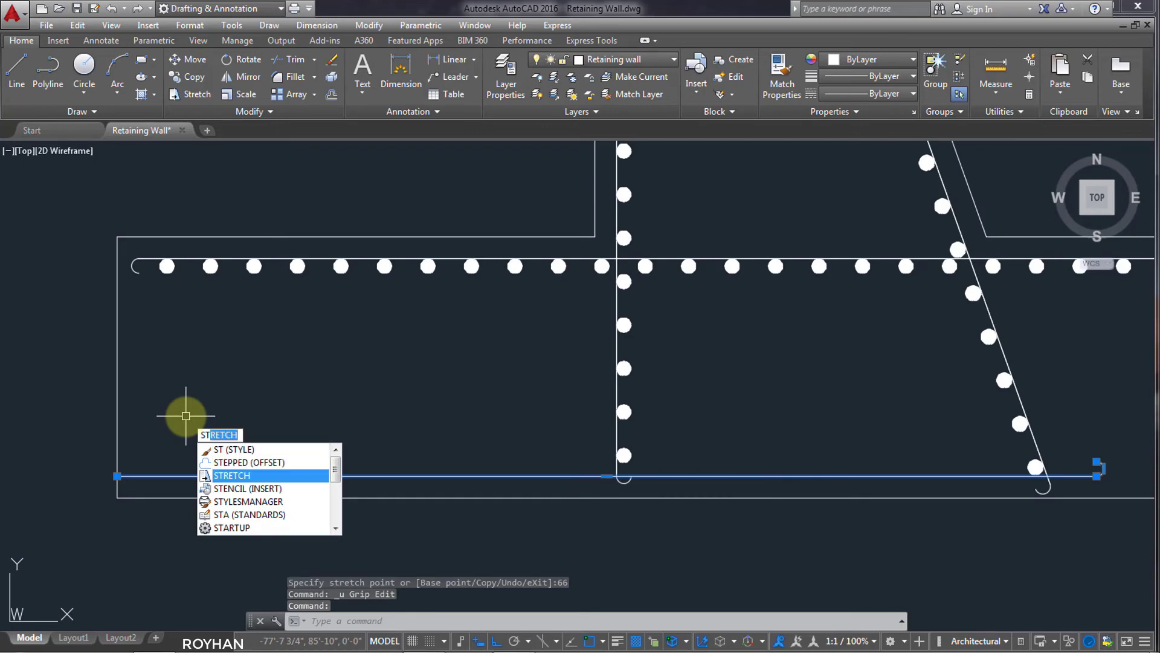
pyautogui.press('Return')
pyautogui.click(125, 476)
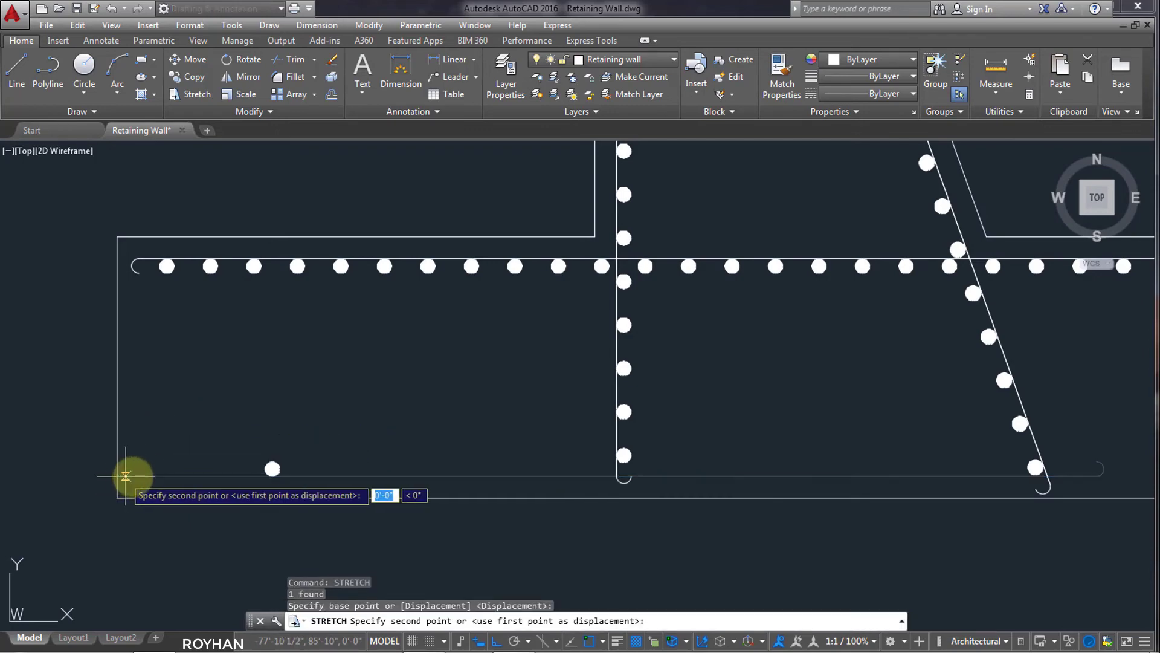
pyautogui.write('6')
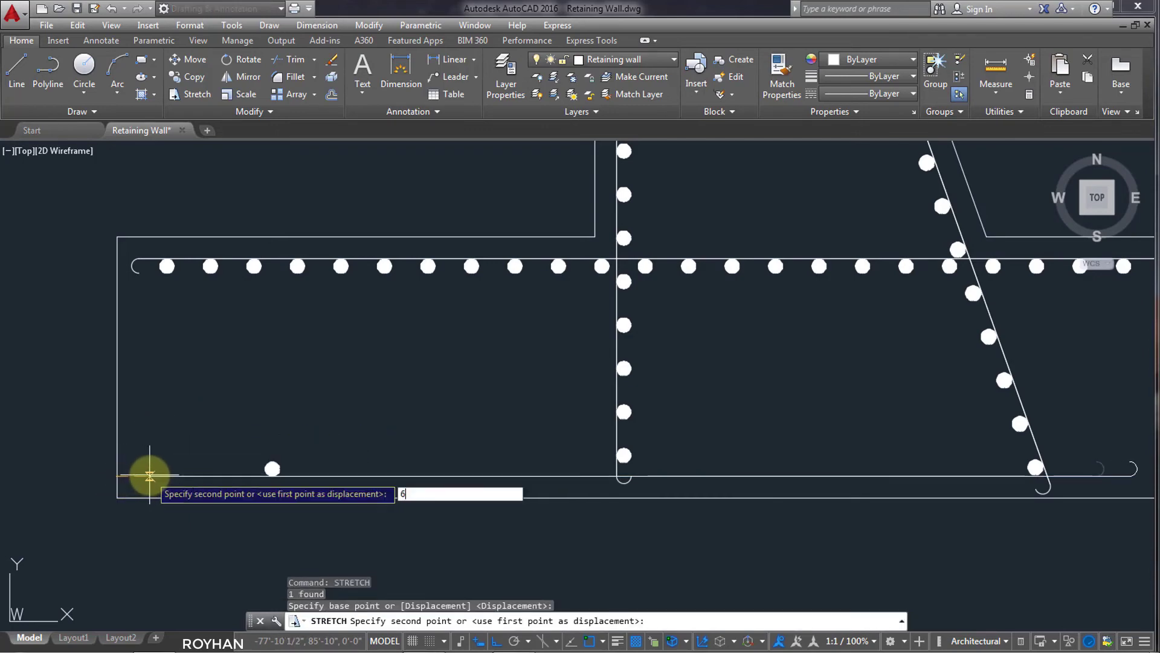
pyautogui.press('Return')
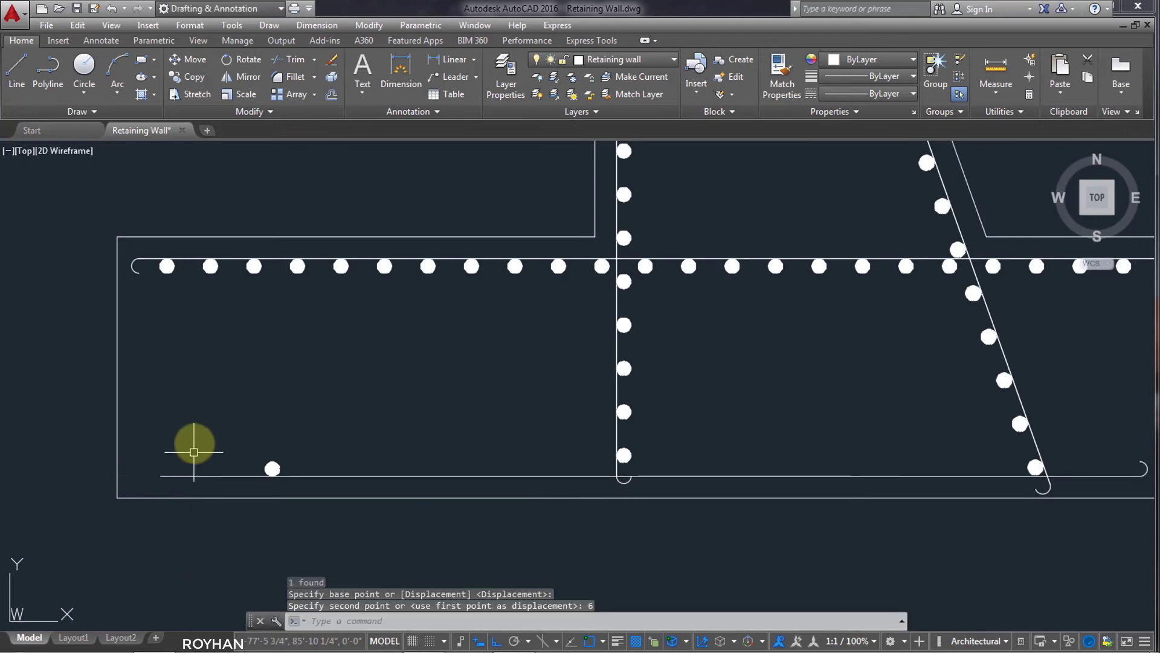
pyautogui.scroll(-1, 258, 422)
pyautogui.scroll(1, 266, 426)
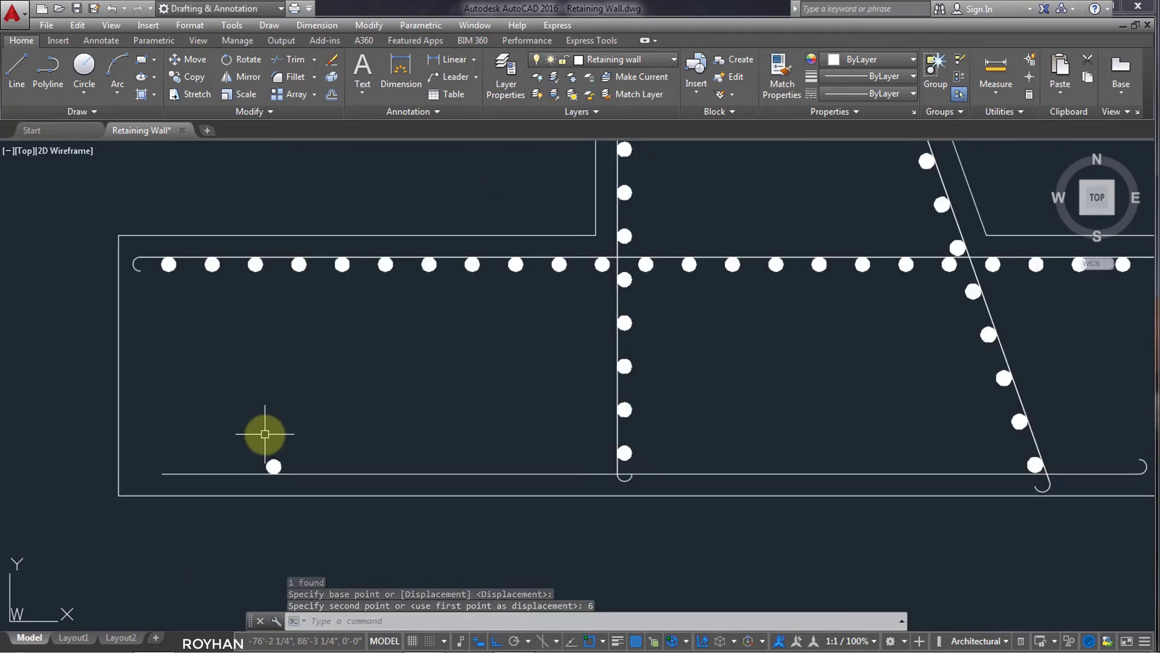
pyautogui.hotkey('ctrl', 'z')
pyautogui.hotkey('ctrl', 'z')
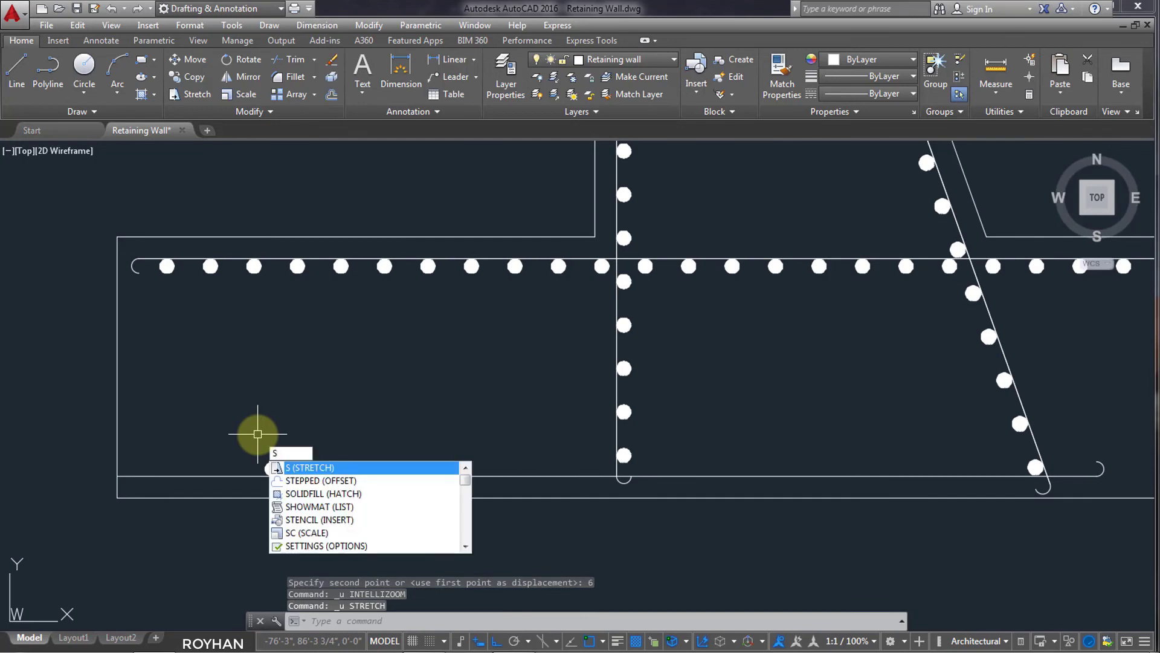
# Shift the footing's lower bar 3" to the right with Stretch, using its left end as base point
pyautogui.press('Return')
pyautogui.click(142, 476)
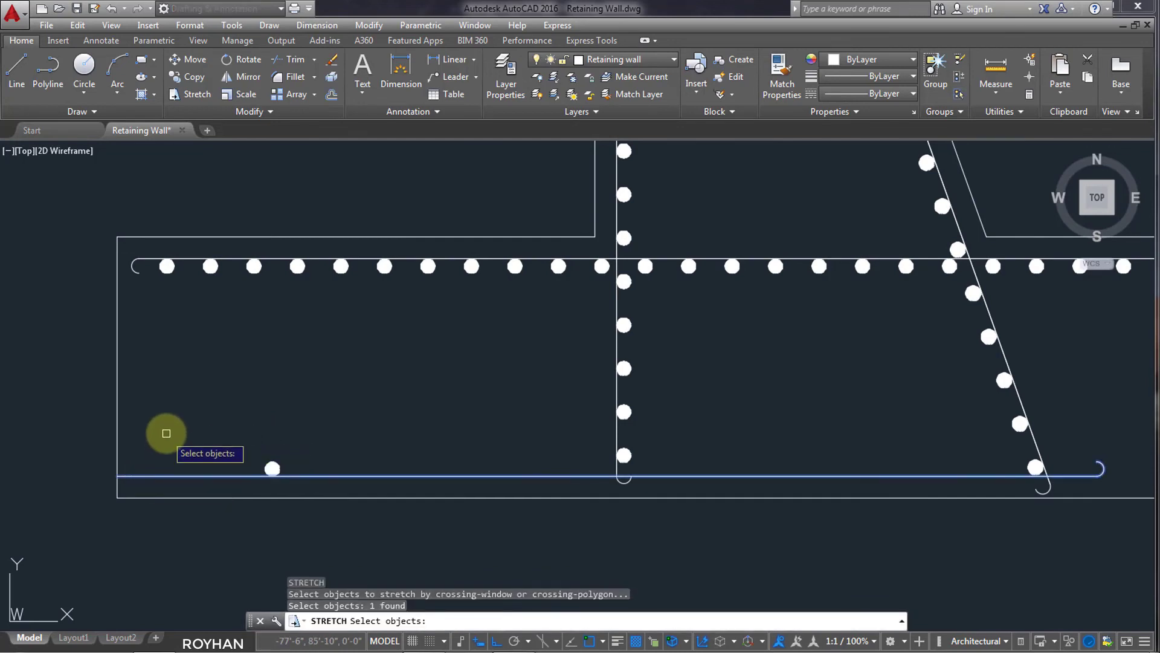
pyautogui.press('Return')
pyautogui.click(117, 475)
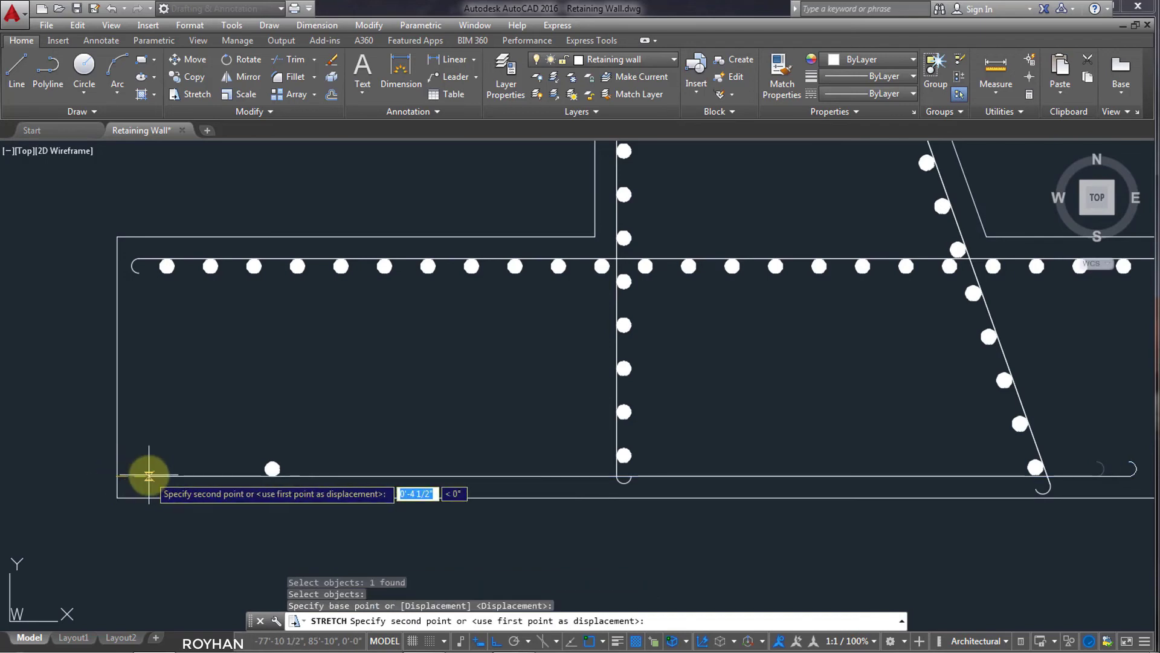
pyautogui.write('3')
pyautogui.press('Return')
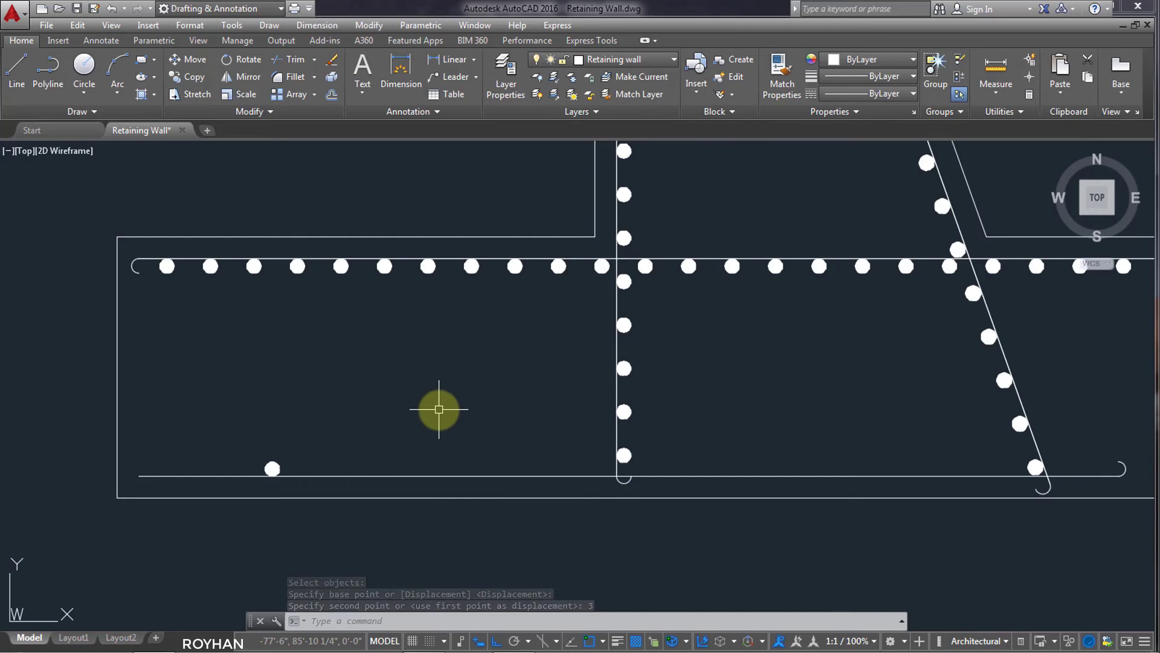
pyautogui.write('mi')
pyautogui.press('Return')
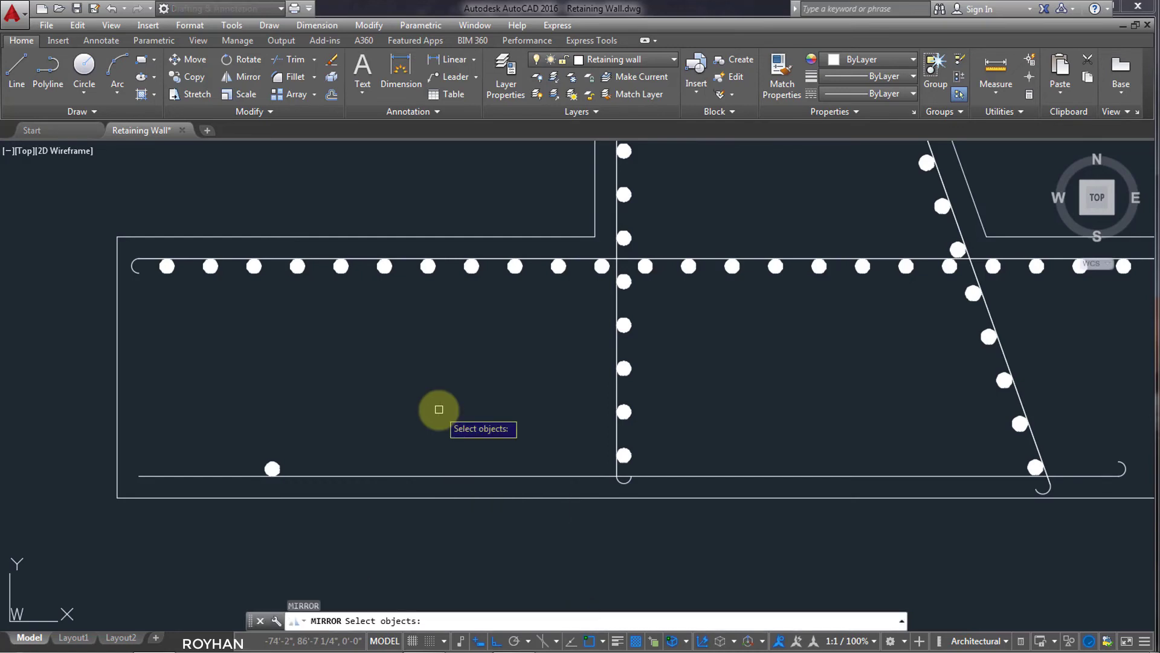
pyautogui.click(461, 479)
pyautogui.press('Return')
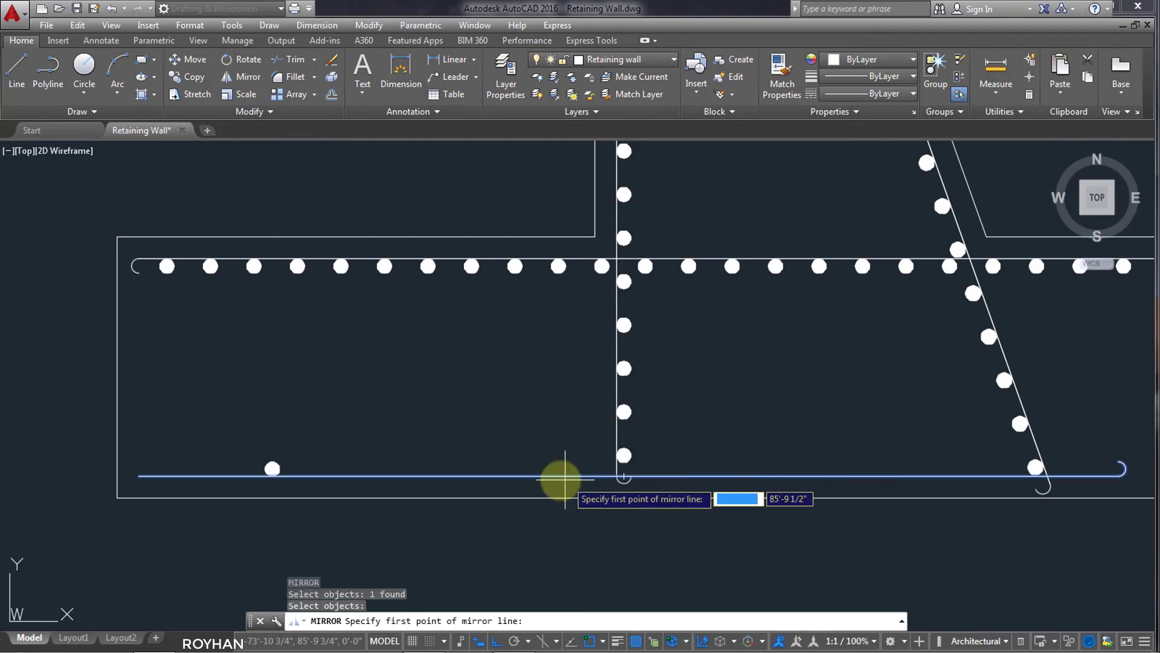
pyautogui.scroll(-2, 525, 473)
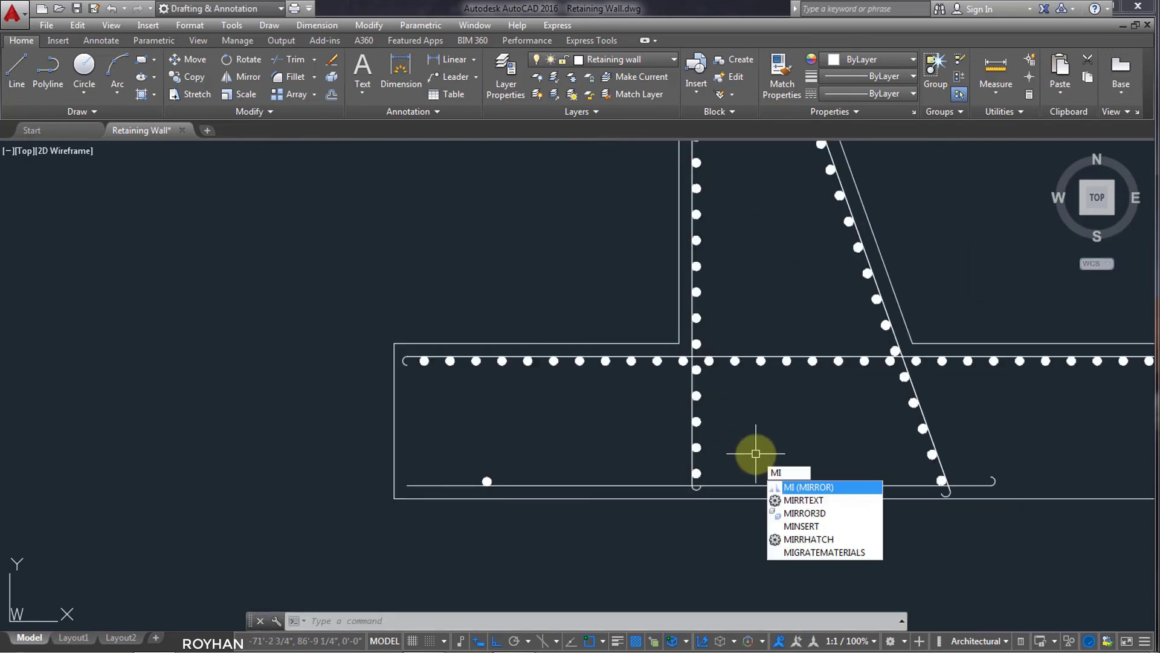
# Mirror the footing's lower bar about a vertical line through its middle, keeping the original, so both ends are hooked
pyautogui.press('Return')
pyautogui.click(763, 483)
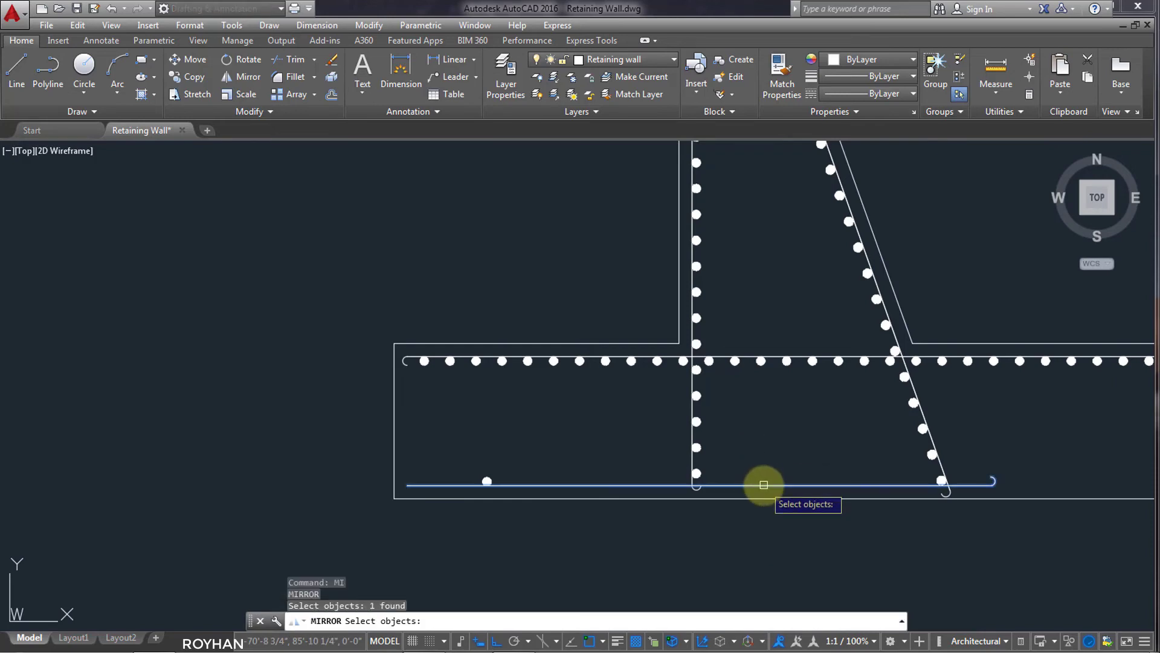
pyautogui.press('Return')
pyautogui.scroll(5, 700, 480)
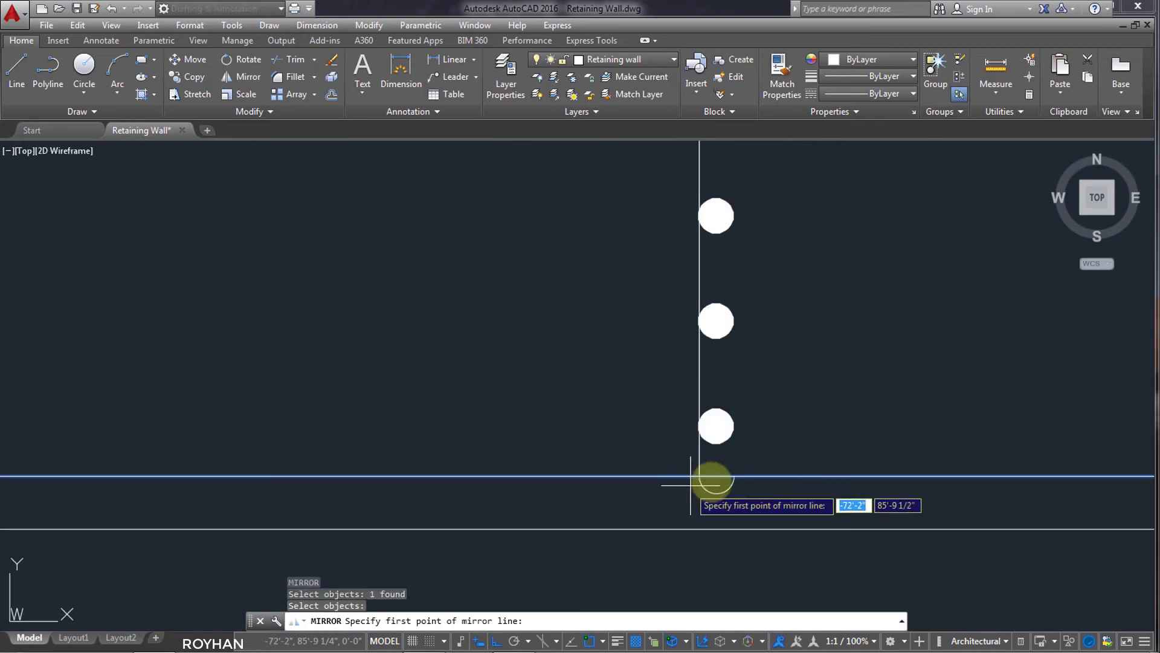
pyautogui.click(727, 478)
pyautogui.click(728, 352)
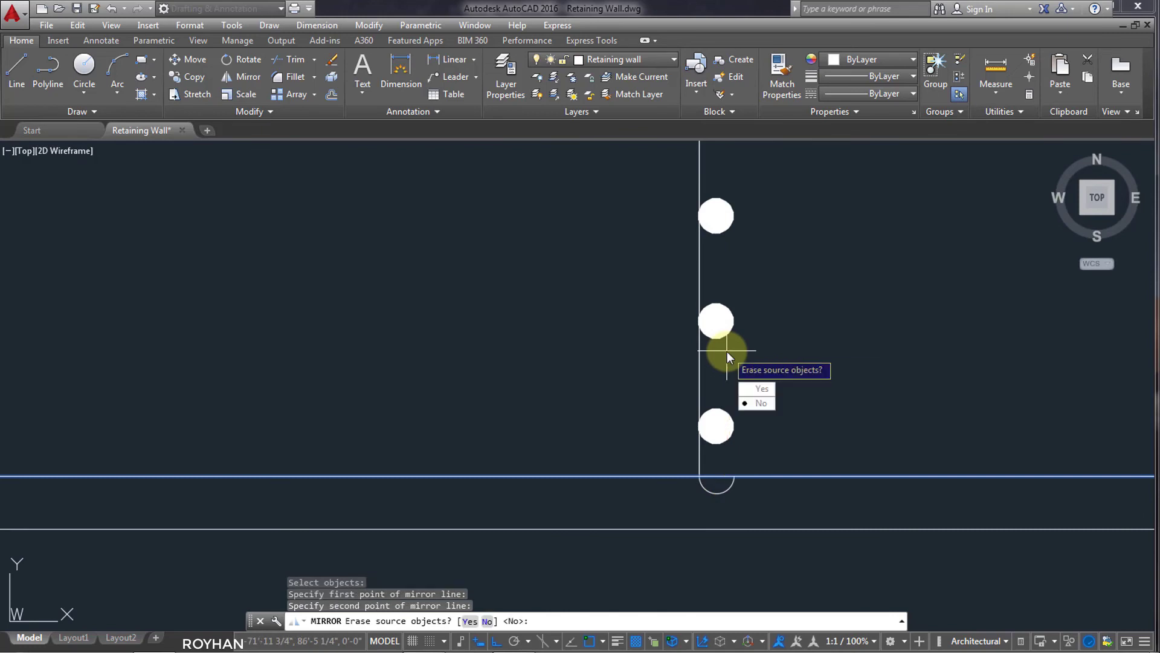
pyautogui.click(737, 389)
pyautogui.scroll(-6, 738, 399)
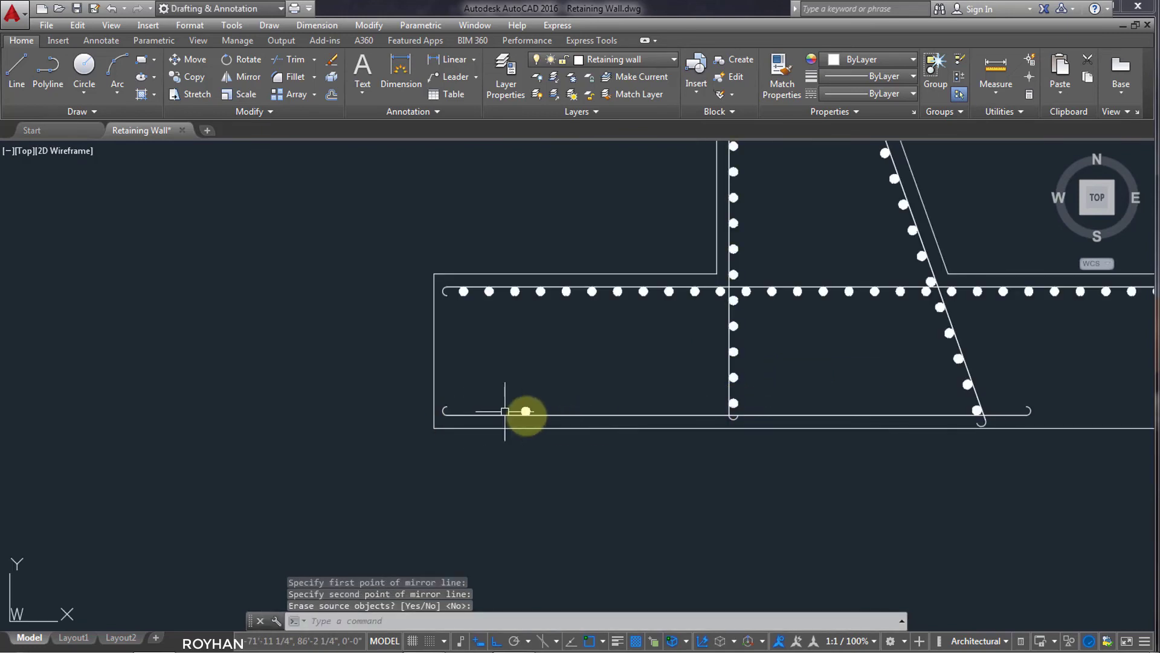
# Move the lower bar's donut horizontally left from its center to just beside the bar's left hook
pyautogui.scroll(2, 525, 409)
pyautogui.click(524, 410)
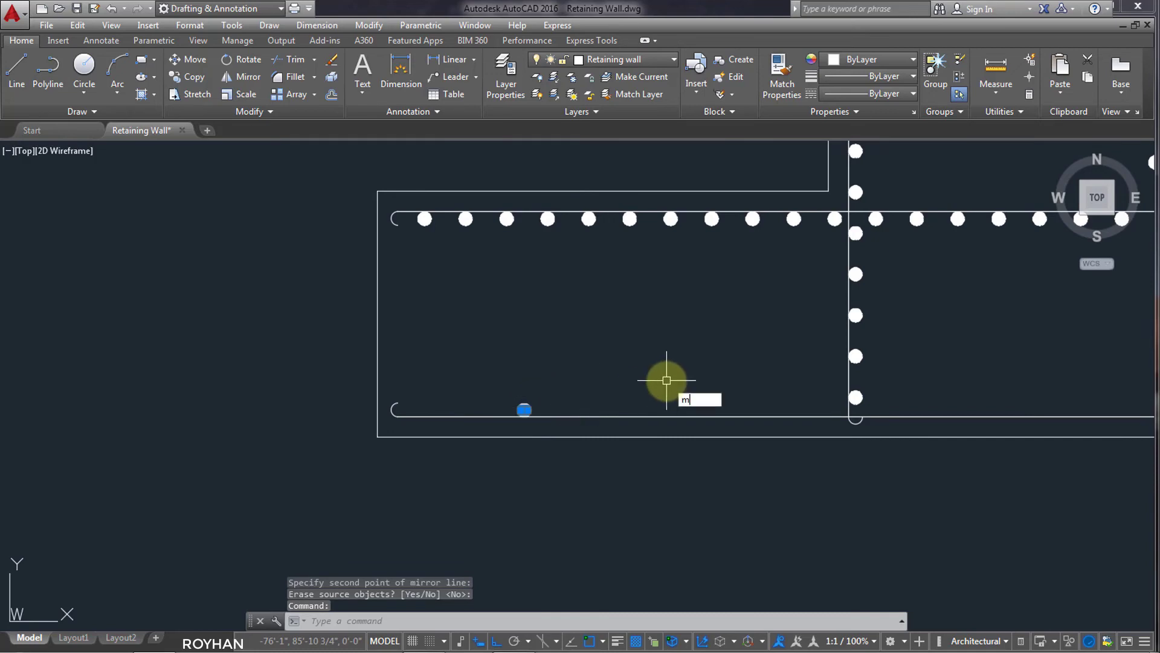
pyautogui.write('m')
pyautogui.press('Return')
pyautogui.scroll(4, 525, 408)
pyautogui.click(538, 405)
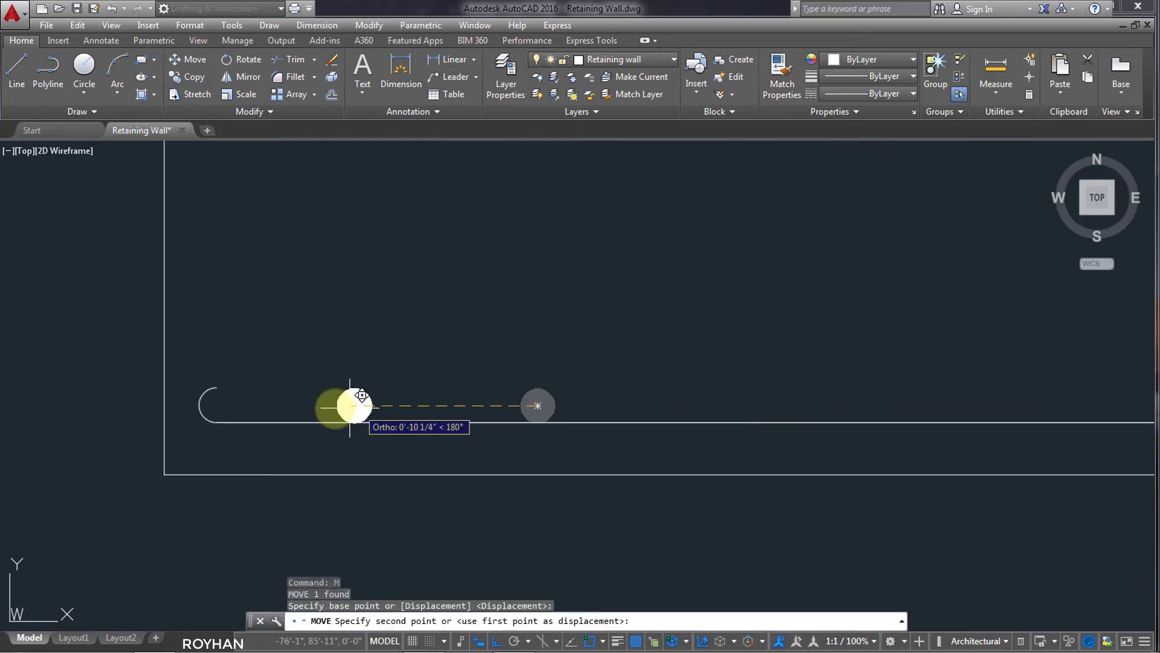
pyautogui.click(268, 406)
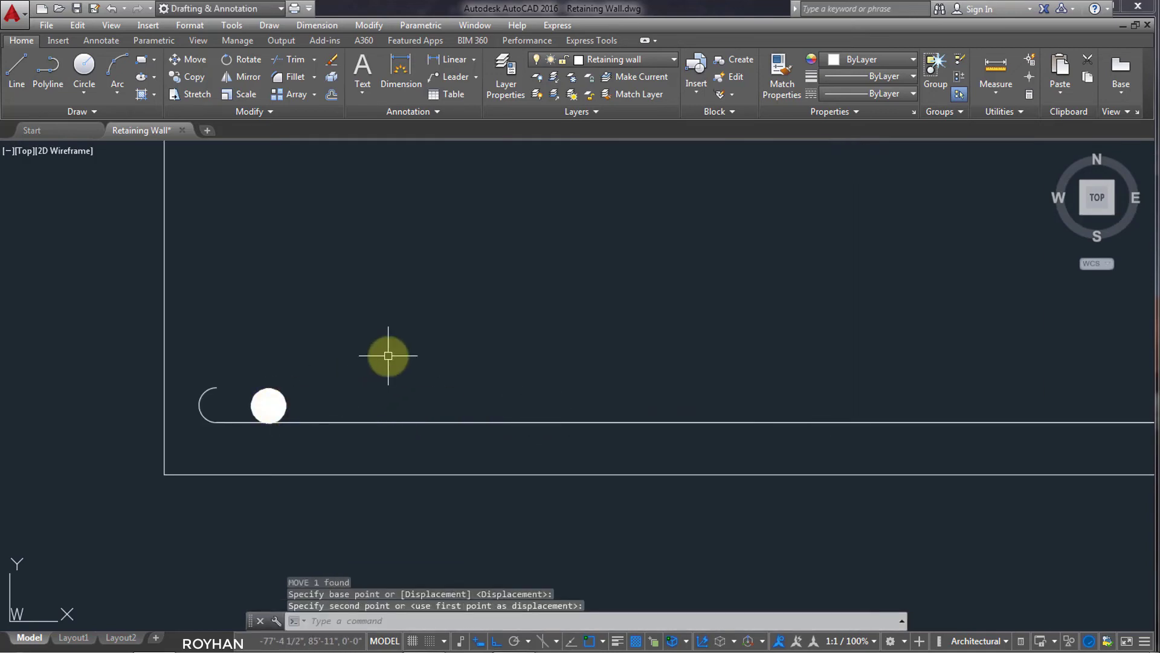
# Start a rectangular array of the lower bar's donut with 1 column and 1 row
pyautogui.scroll(-6, 374, 374)
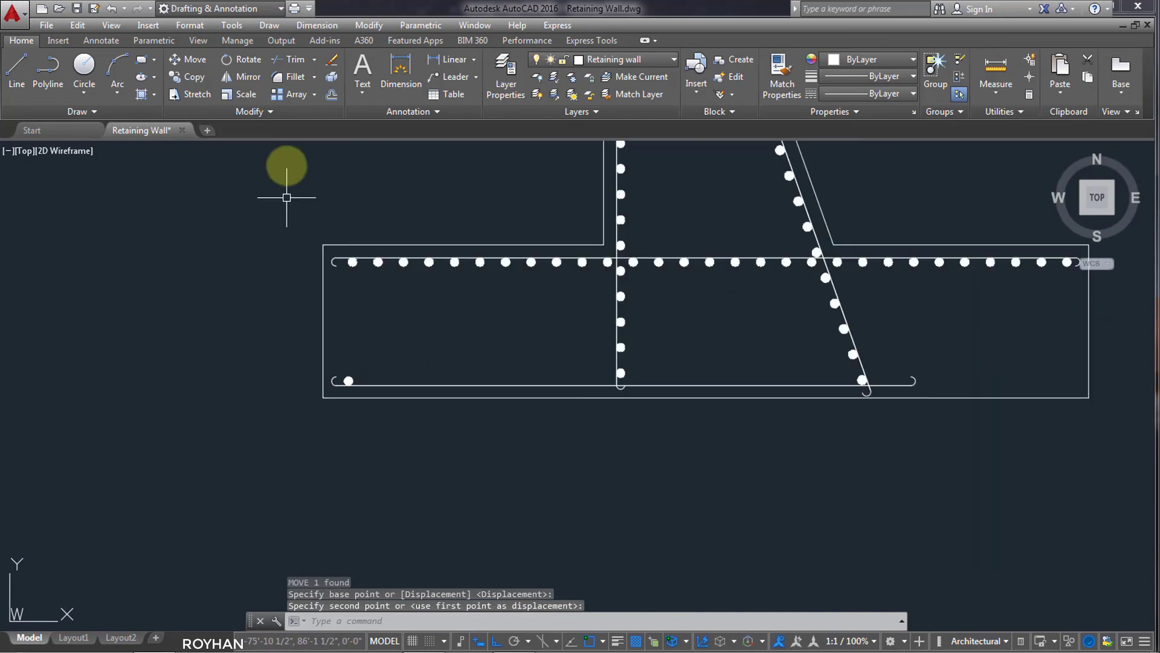
pyautogui.click(280, 94)
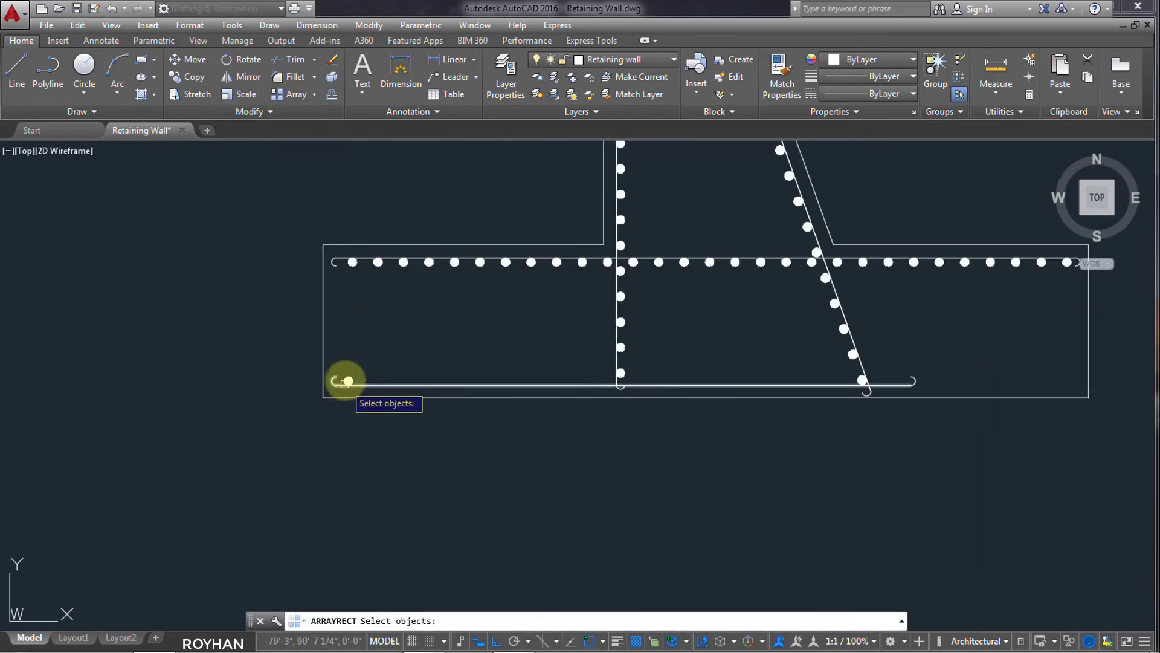
pyautogui.click(348, 380)
pyautogui.press('Return')
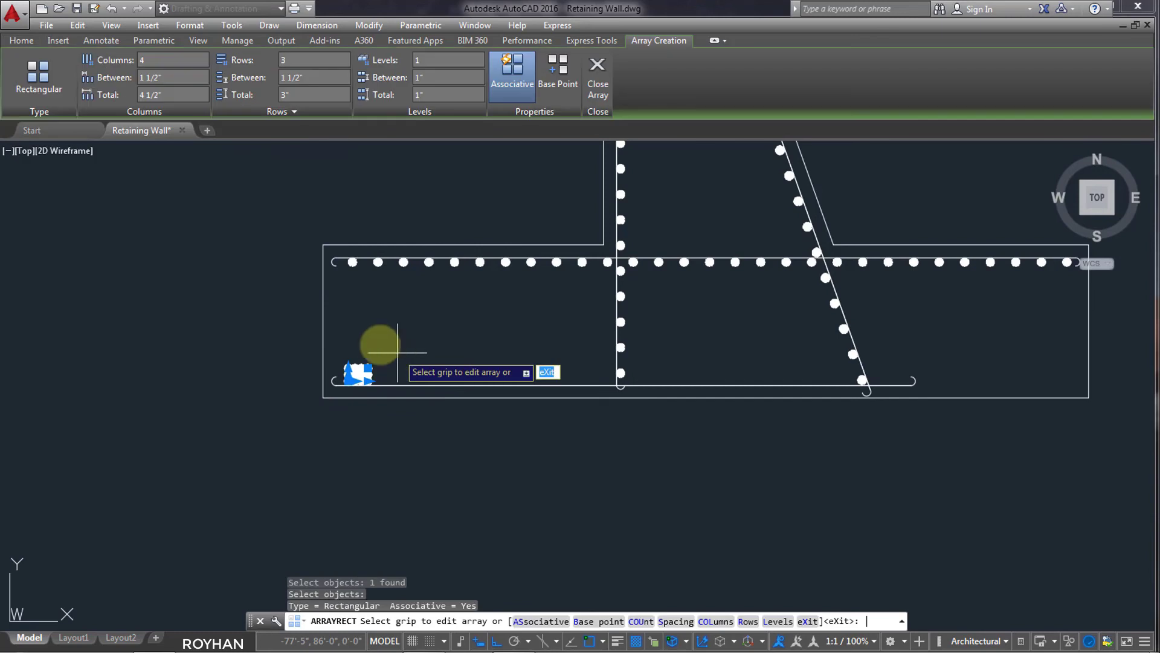
pyautogui.click(189, 58)
pyautogui.write('1')
pyautogui.press('Return')
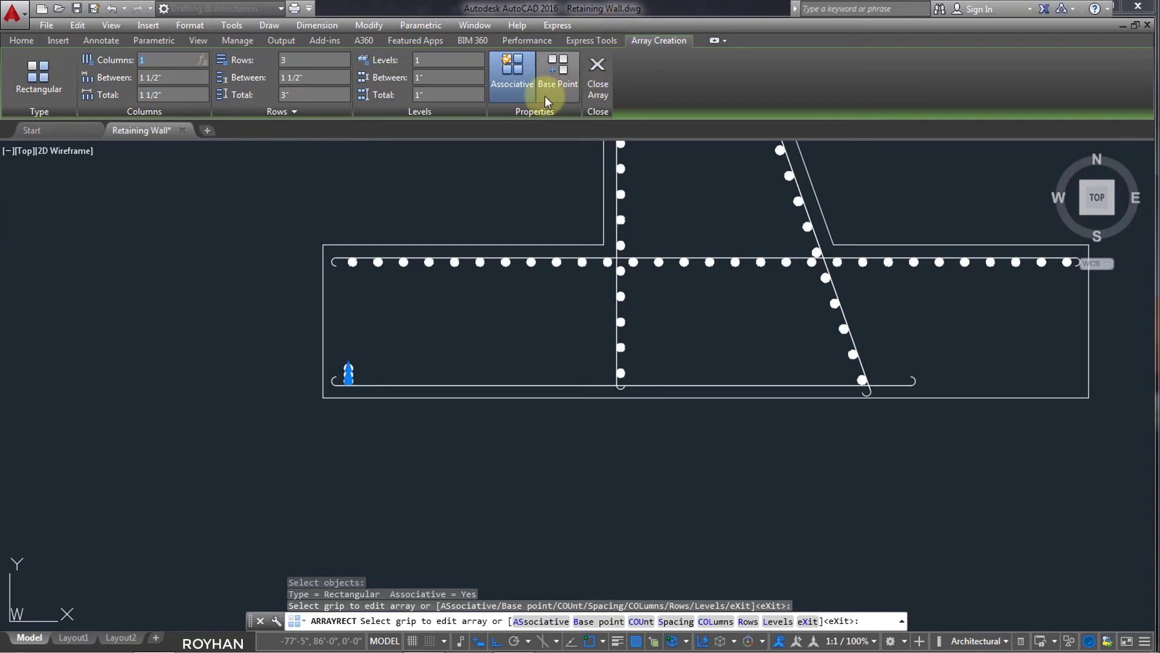
pyautogui.click(304, 59)
pyautogui.write('1')
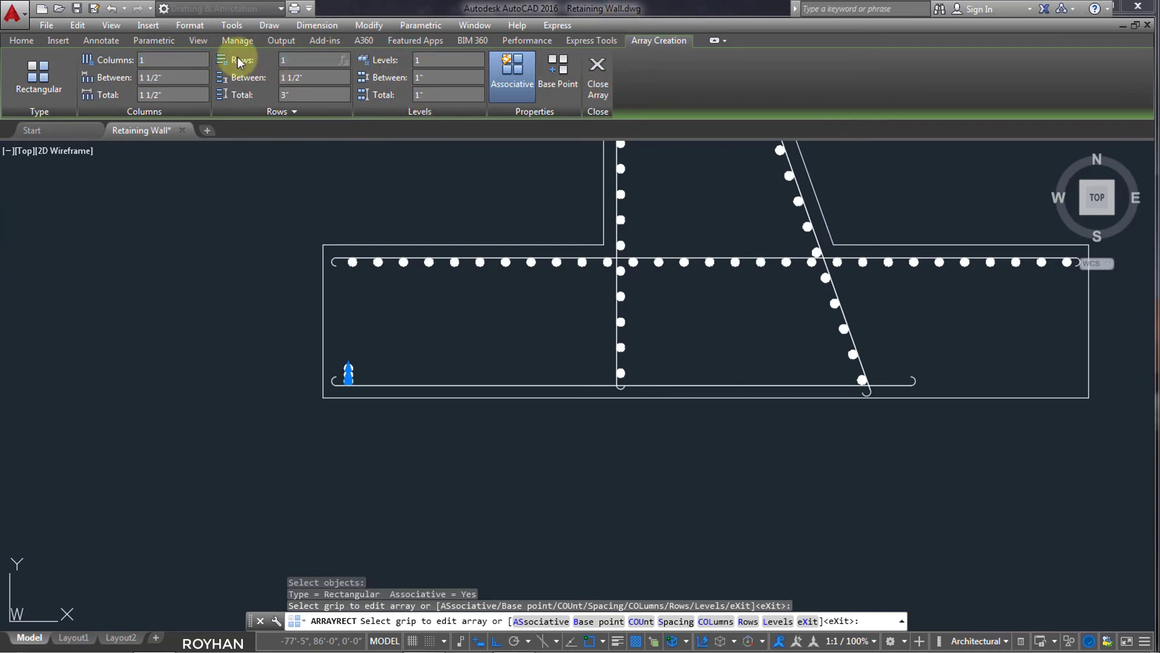
pyautogui.press('Return')
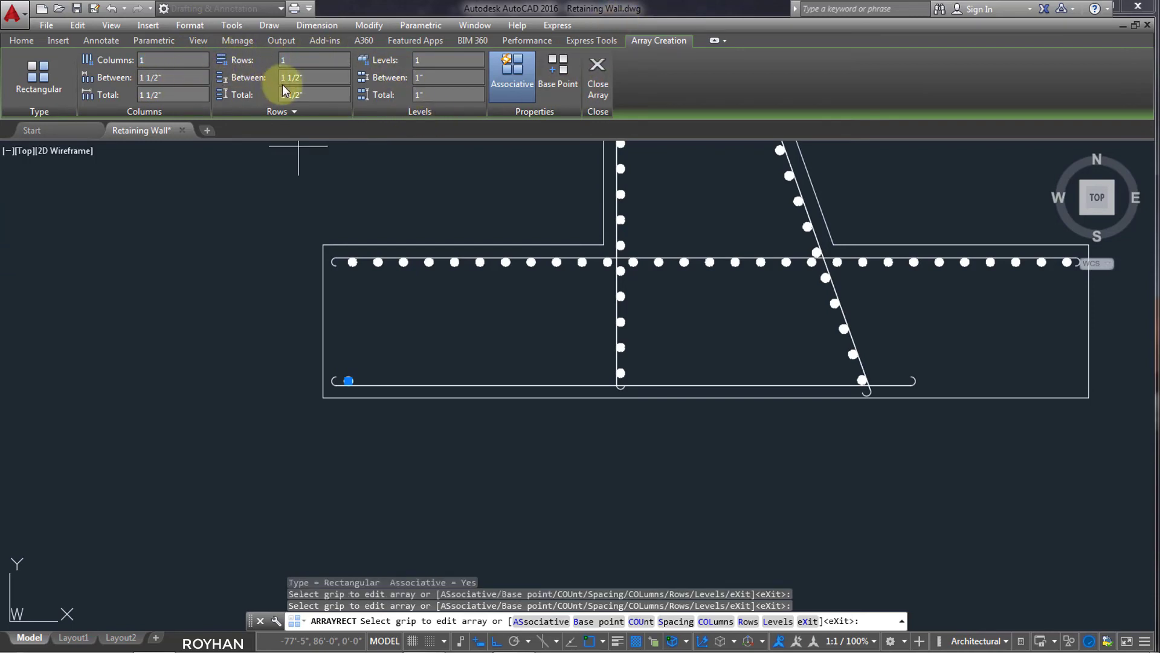
# Set both the row spacing and the column spacing of the donut array to 6"
pyautogui.click(302, 78)
pyautogui.write('6')
pyautogui.press('Return')
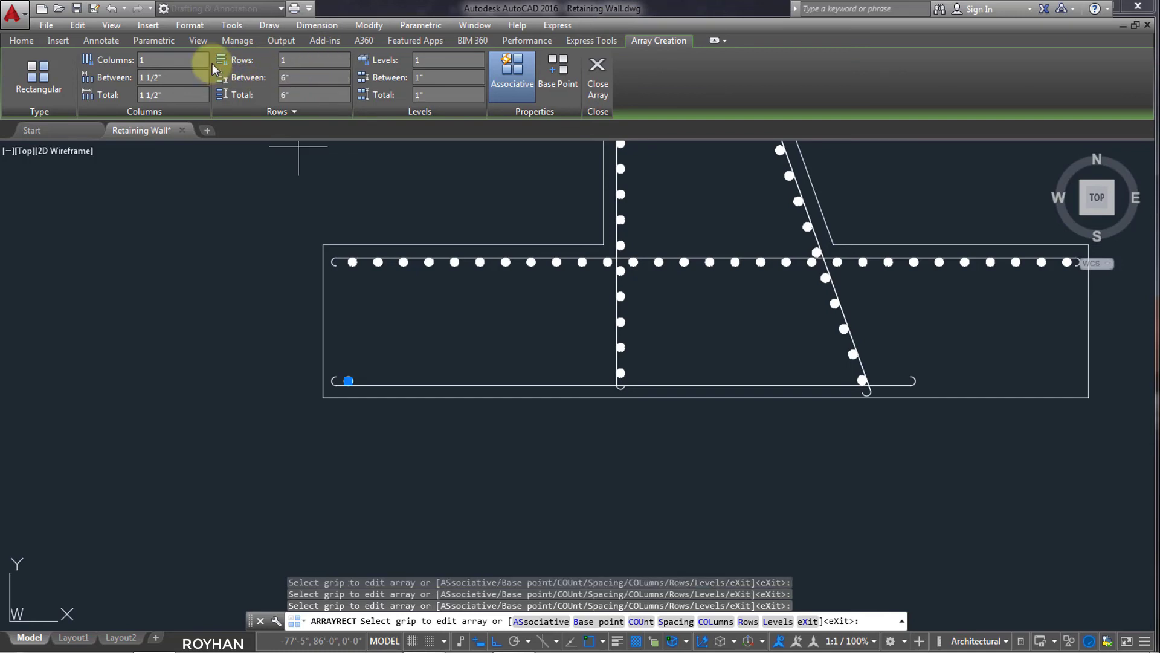
pyautogui.click(181, 79)
pyautogui.click(182, 78)
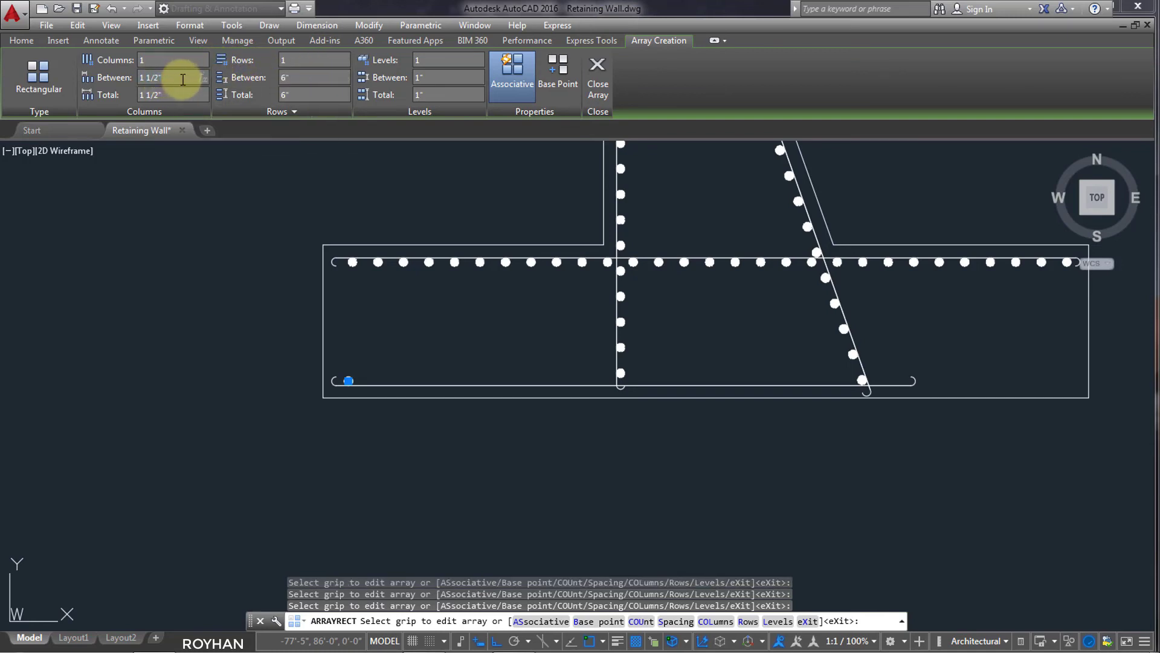
pyautogui.moveTo(188, 77); pyautogui.dragTo(134, 79)
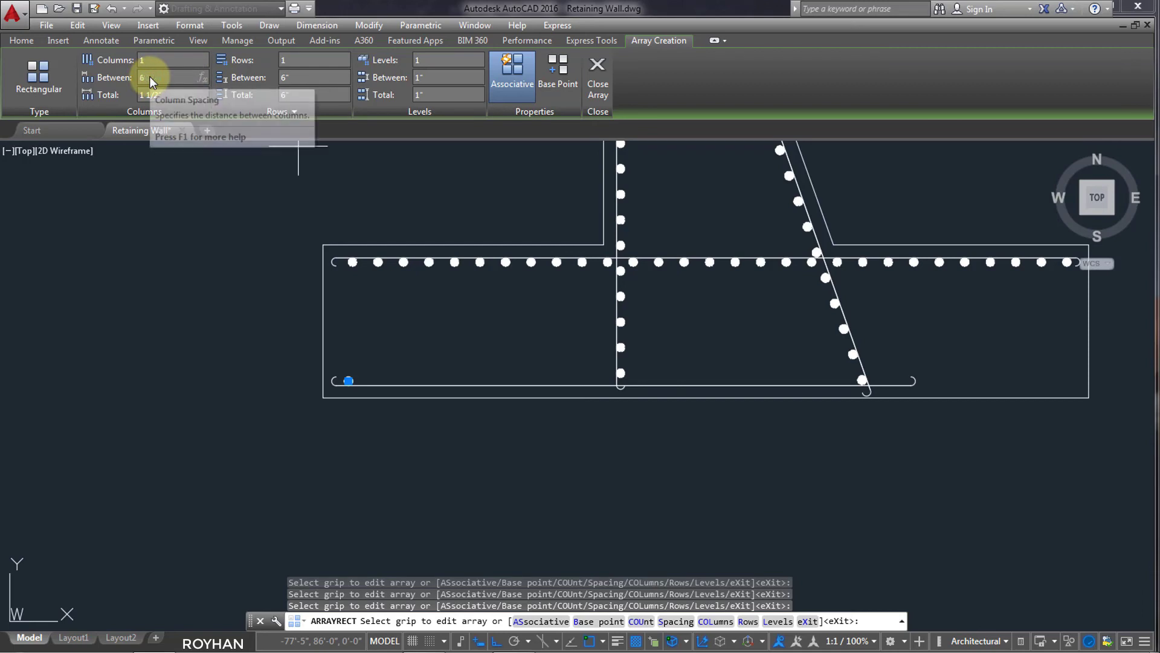
pyautogui.write('6')
pyautogui.click(164, 60)
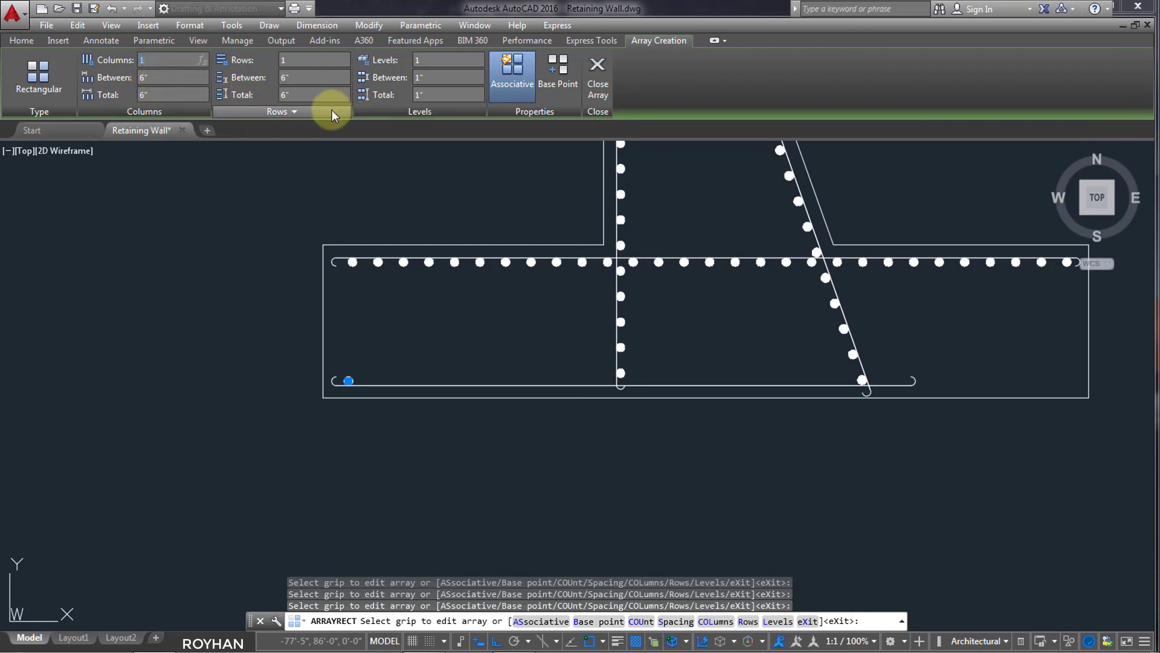
# Try 19 rows for the donut array, then change it to 1 row and 19 columns
pyautogui.click(302, 60)
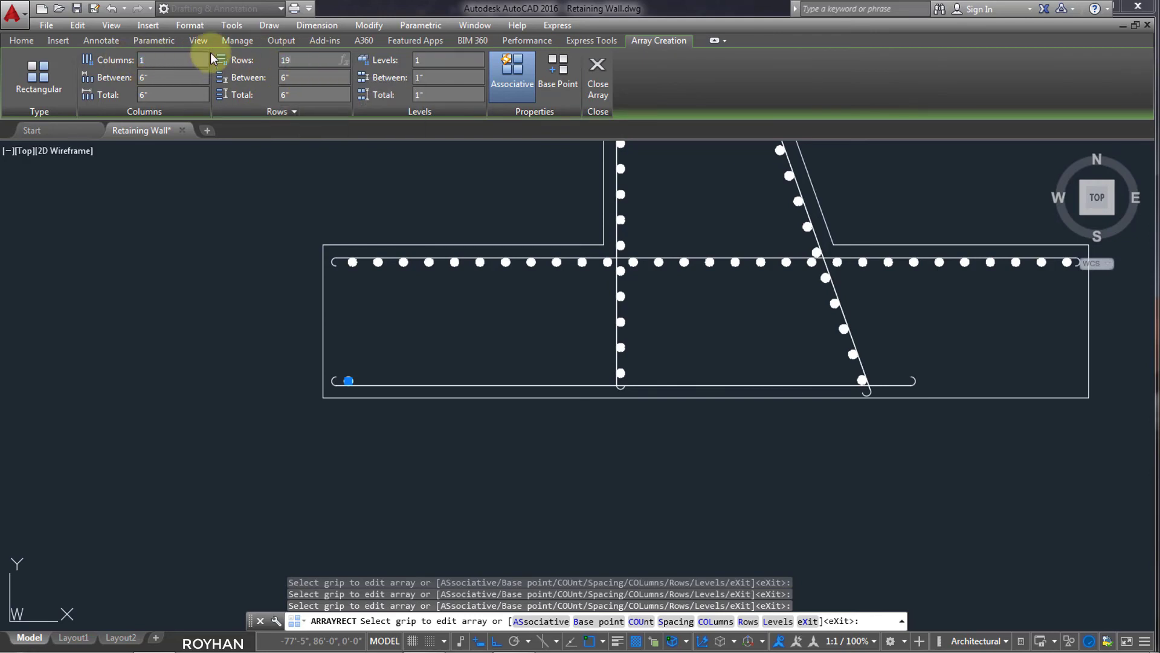
pyautogui.write('19')
pyautogui.press('Return')
pyautogui.moveTo(333, 57); pyautogui.dragTo(69, 52)
pyautogui.write('1')
pyautogui.press('Return')
pyautogui.write('19')
pyautogui.press('Return')
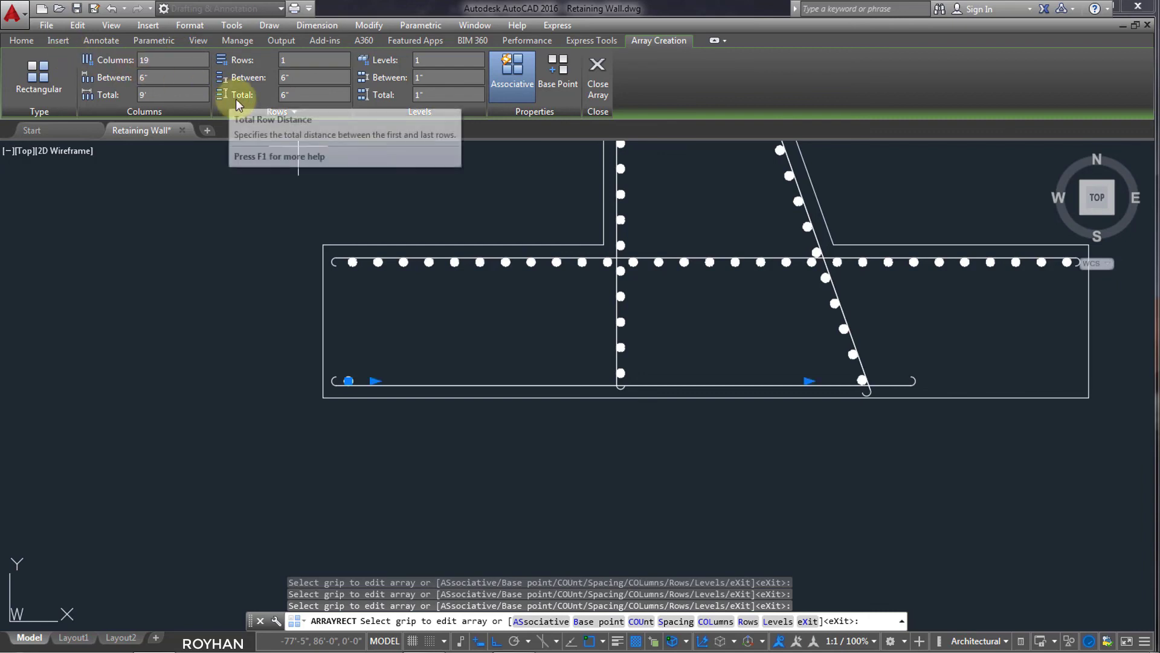
# Set the donut array's column count to 22 so it extends along the footing's lower bar
pyautogui.click(174, 77)
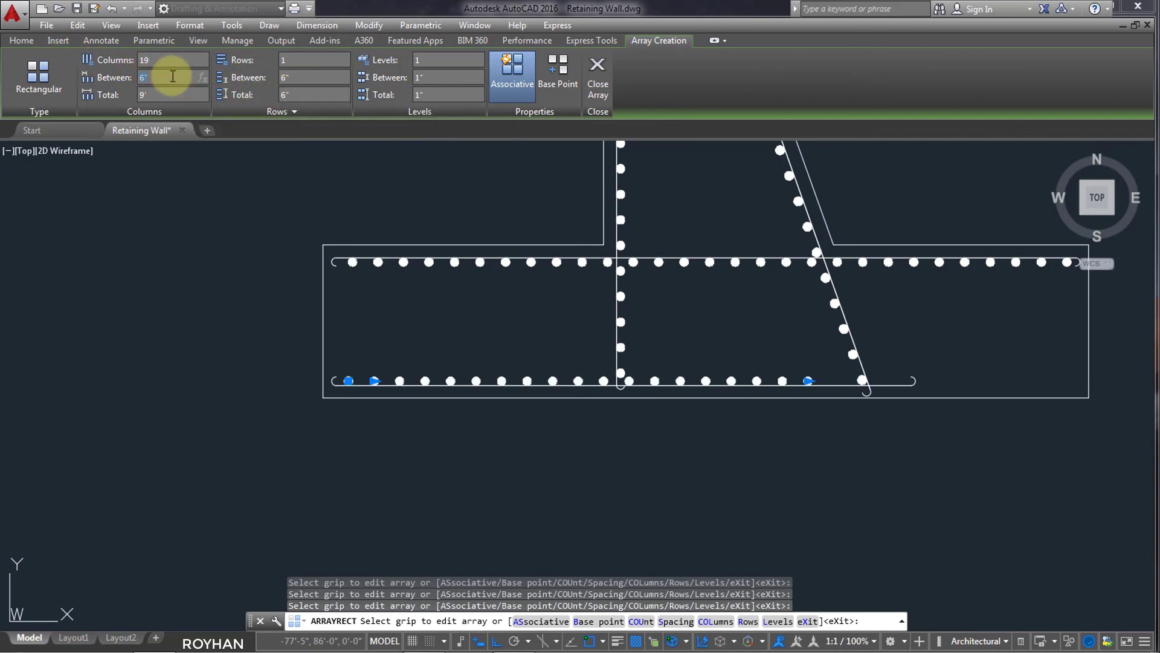
pyautogui.click(187, 63)
pyautogui.write('22')
pyautogui.press('Return')
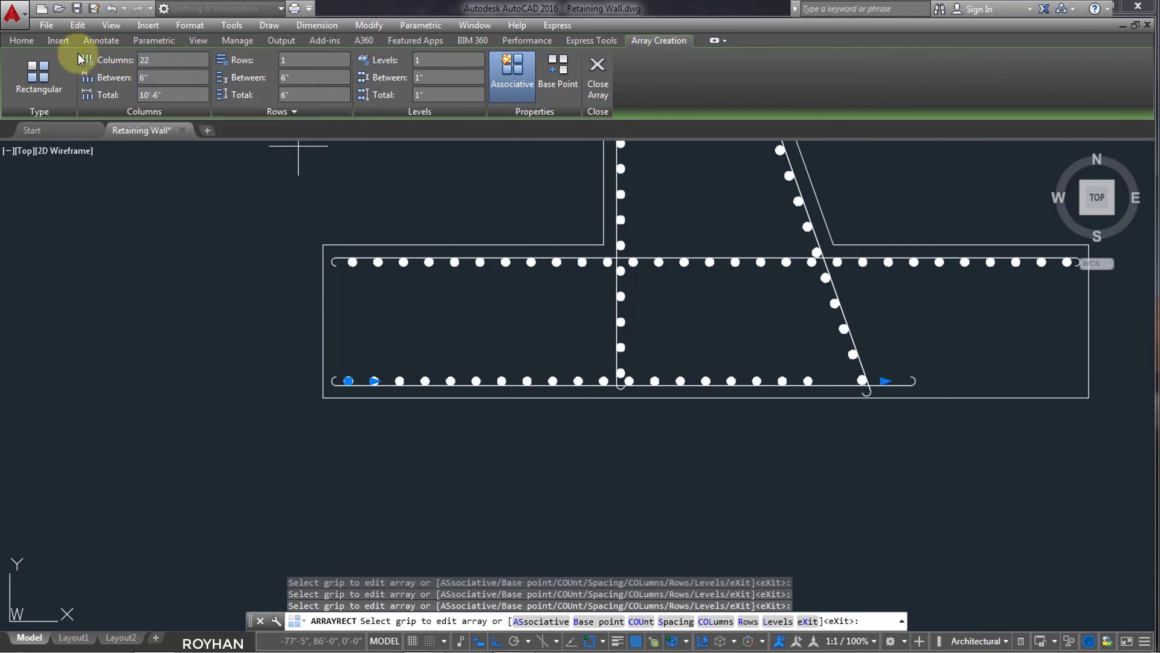
# Finish the rectangular donut array along the footing's lower bar
pyautogui.click(167, 58)
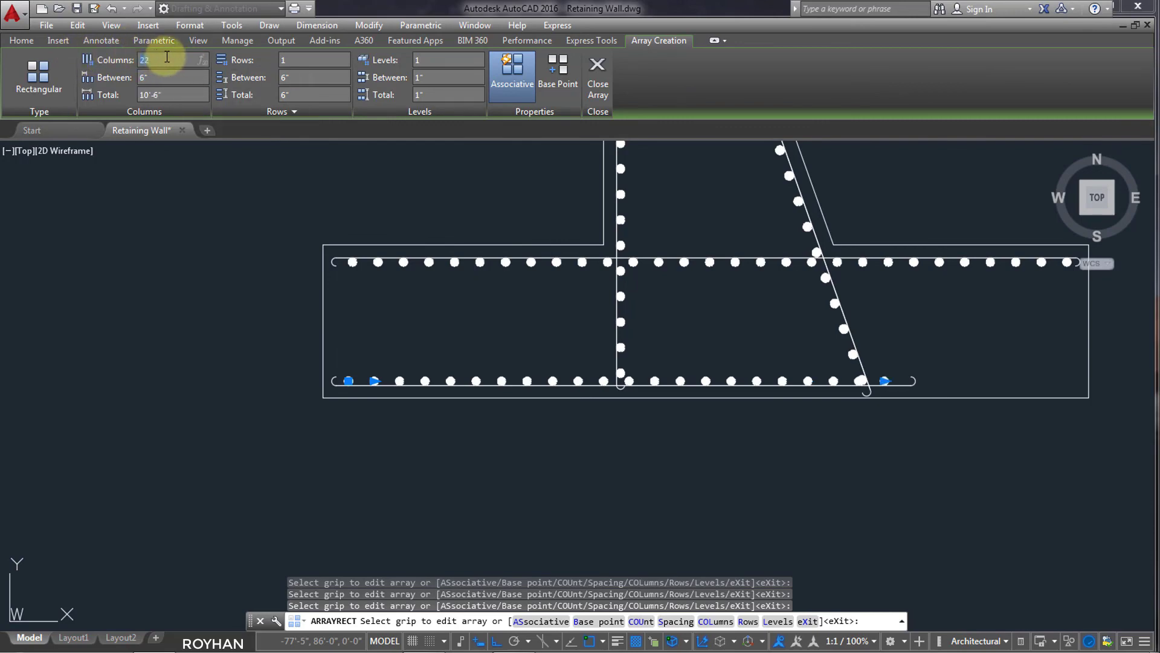
pyautogui.click(168, 77)
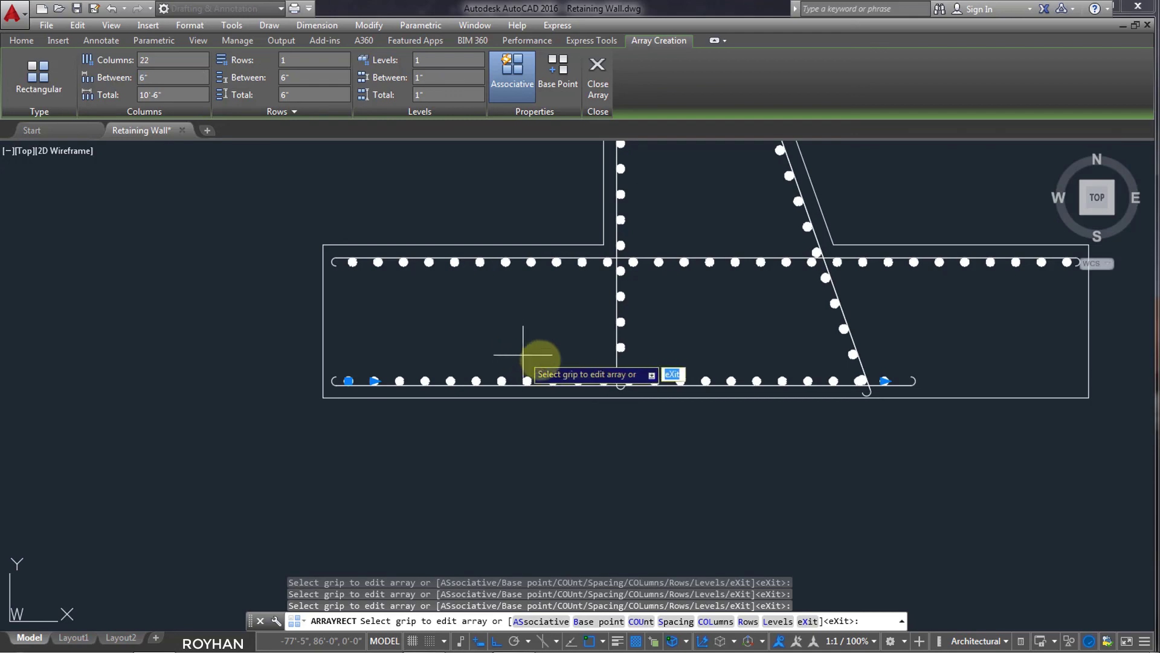
pyautogui.scroll(-2, 576, 374)
pyautogui.press('Return')
pyautogui.moveTo(657, 358)
pyautogui.mouseDown(button='middle')
pyautogui.moveTo(617, 507)
pyautogui.moveTo(603, 484)
pyautogui.mouseUp(button='middle')
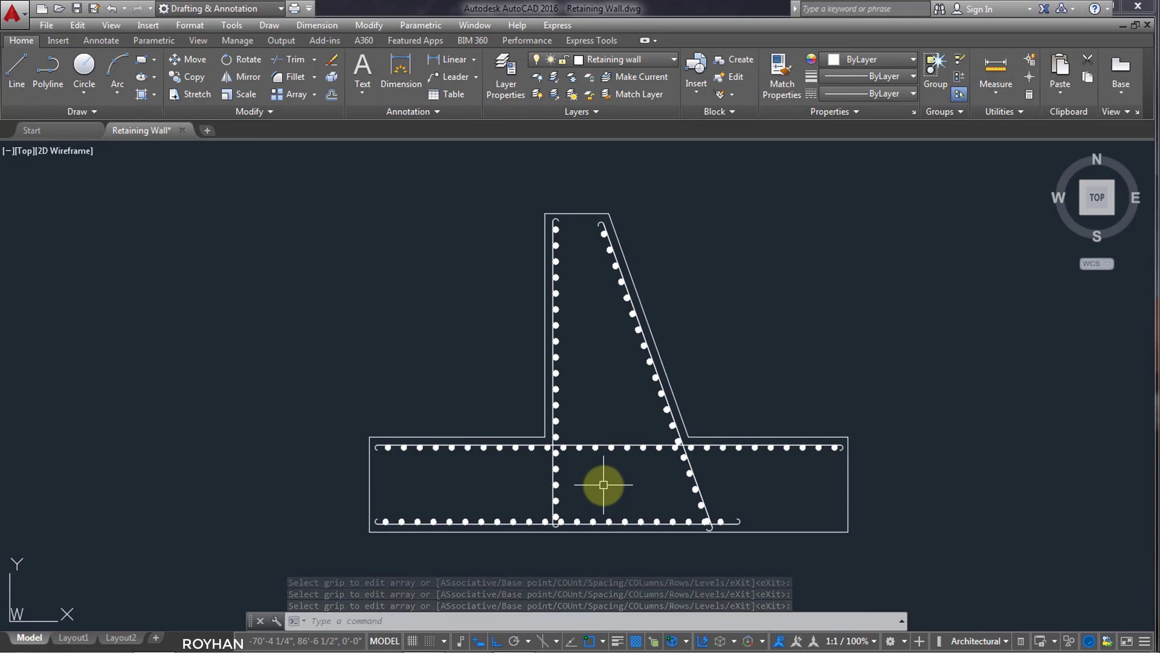
# Set the column spacing of the donut array on the footing's lower bar to 10"
pyautogui.click(483, 519)
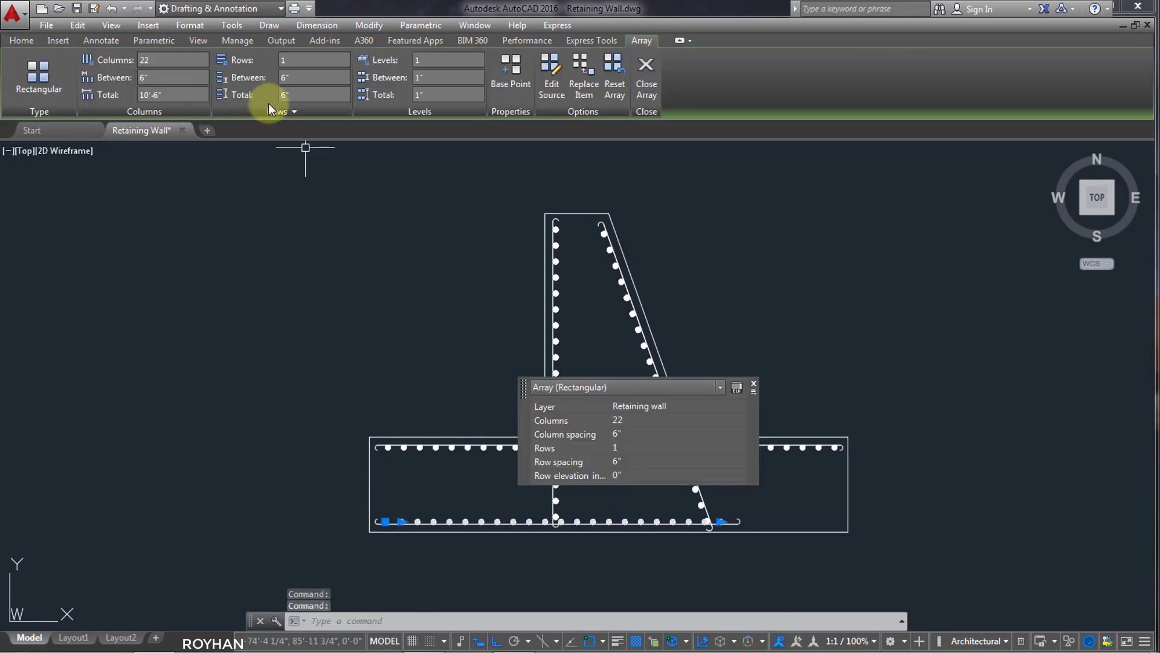
pyautogui.click(174, 76)
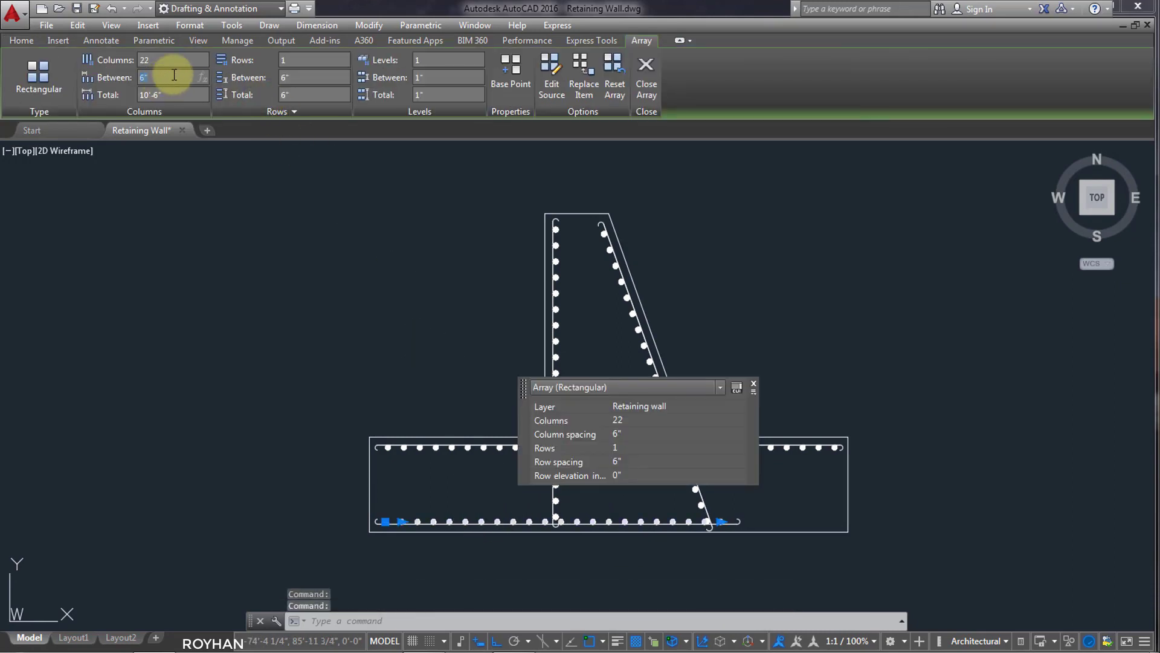
pyautogui.write('10')
pyautogui.press('Return')
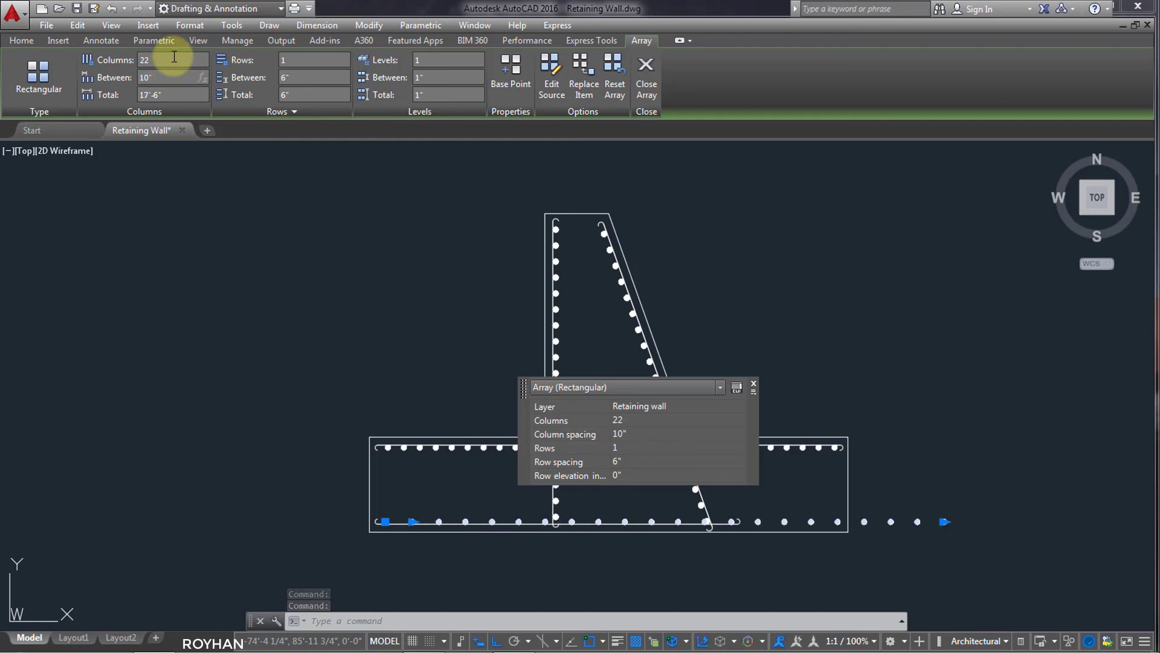
# Try 15 columns for the lower bar's donut array, then set the column count to 14 and deselect the array
pyautogui.click(170, 59)
pyautogui.write('15')
pyautogui.press('Return')
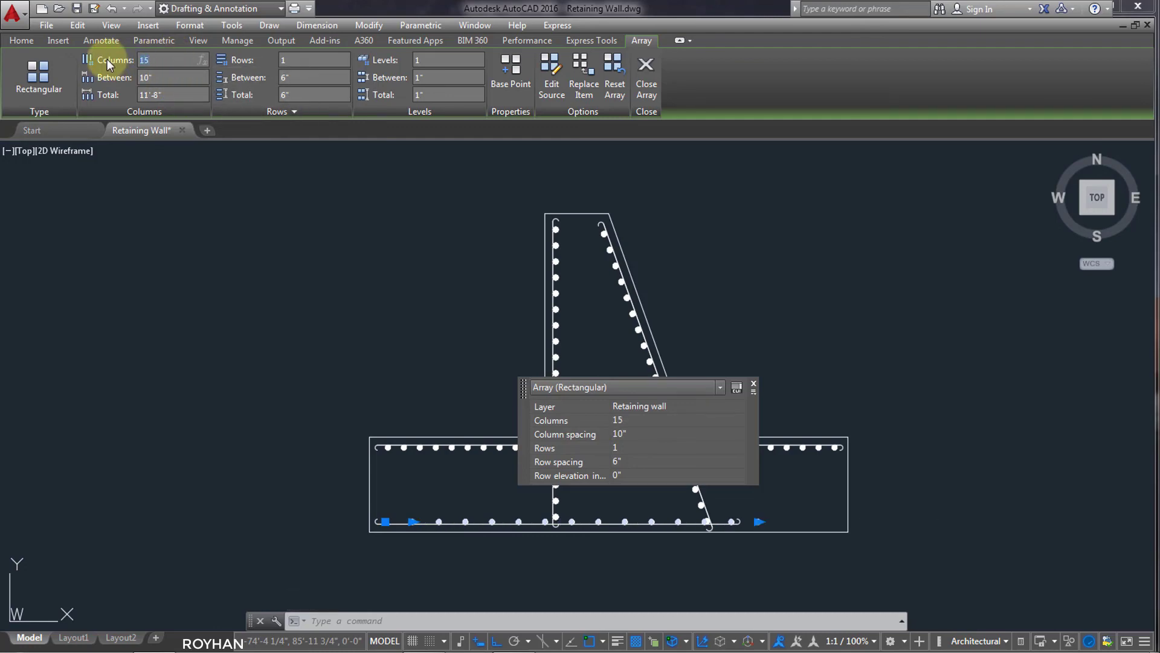
pyautogui.write('14')
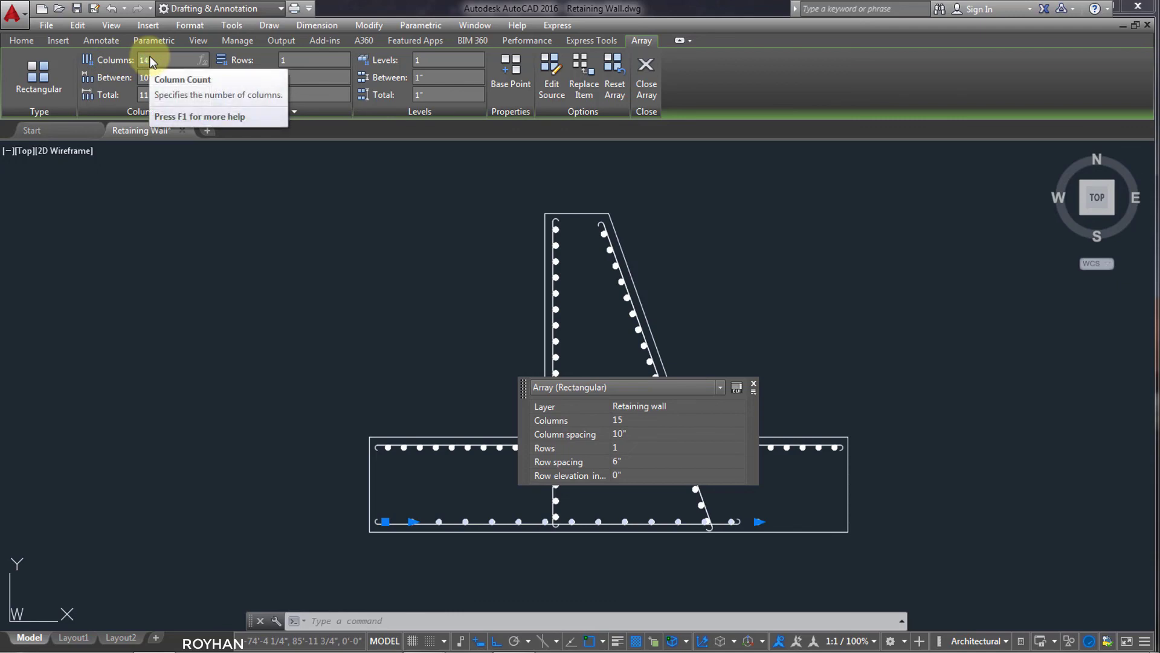
pyautogui.press('Return')
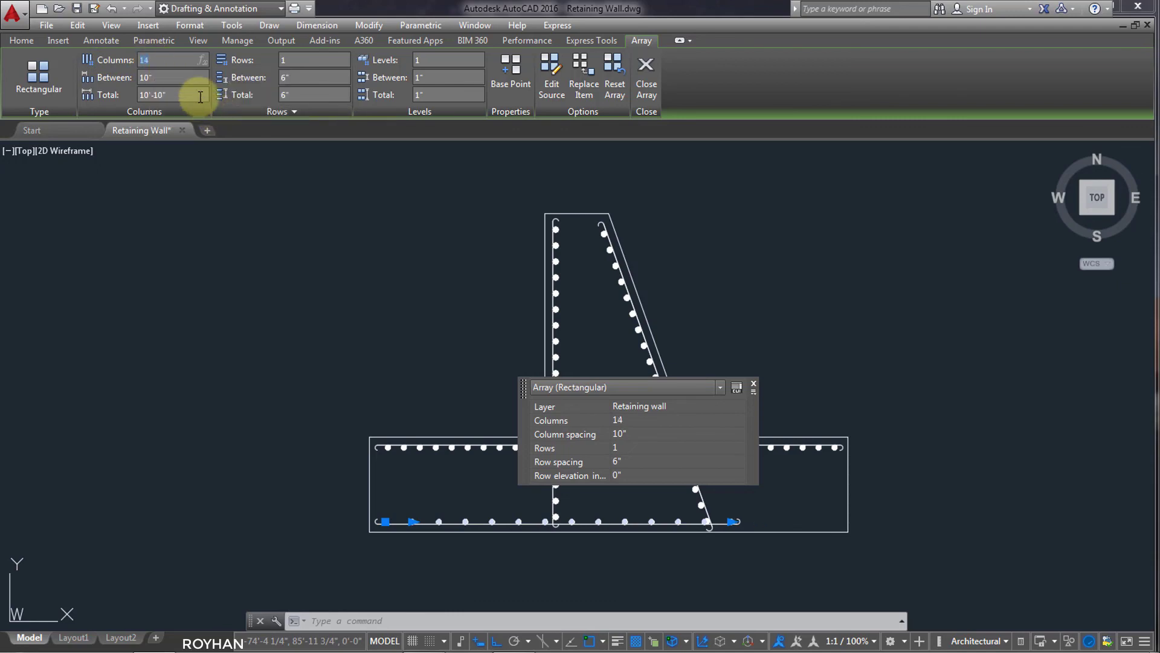
pyautogui.click(175, 82)
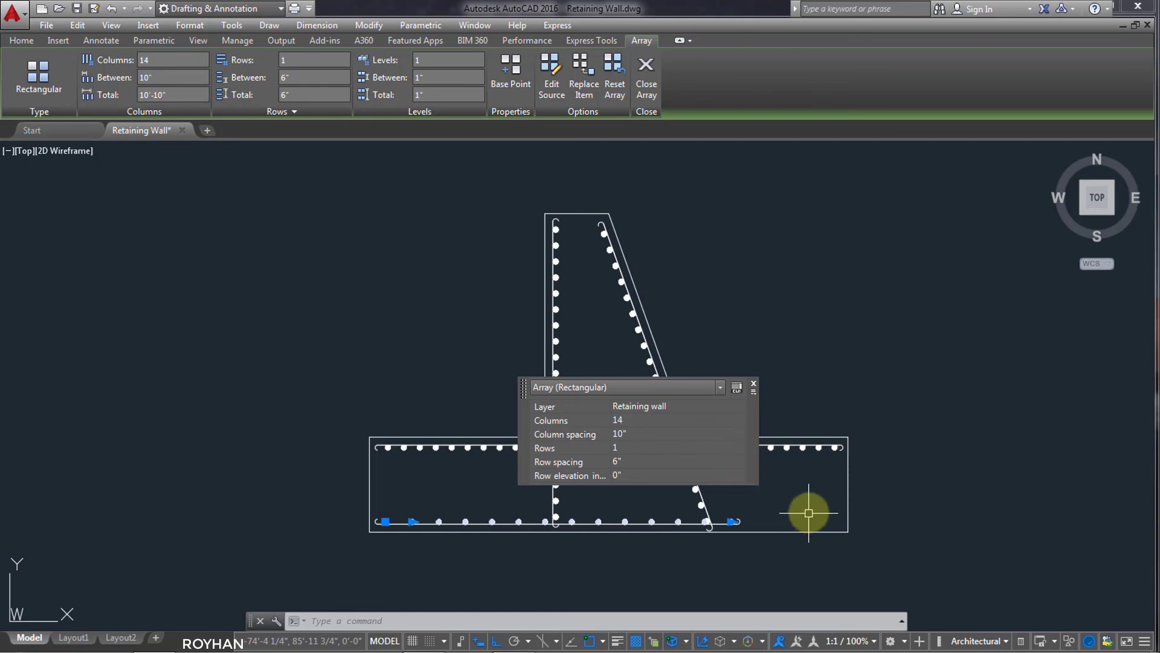
pyautogui.press('Escape')
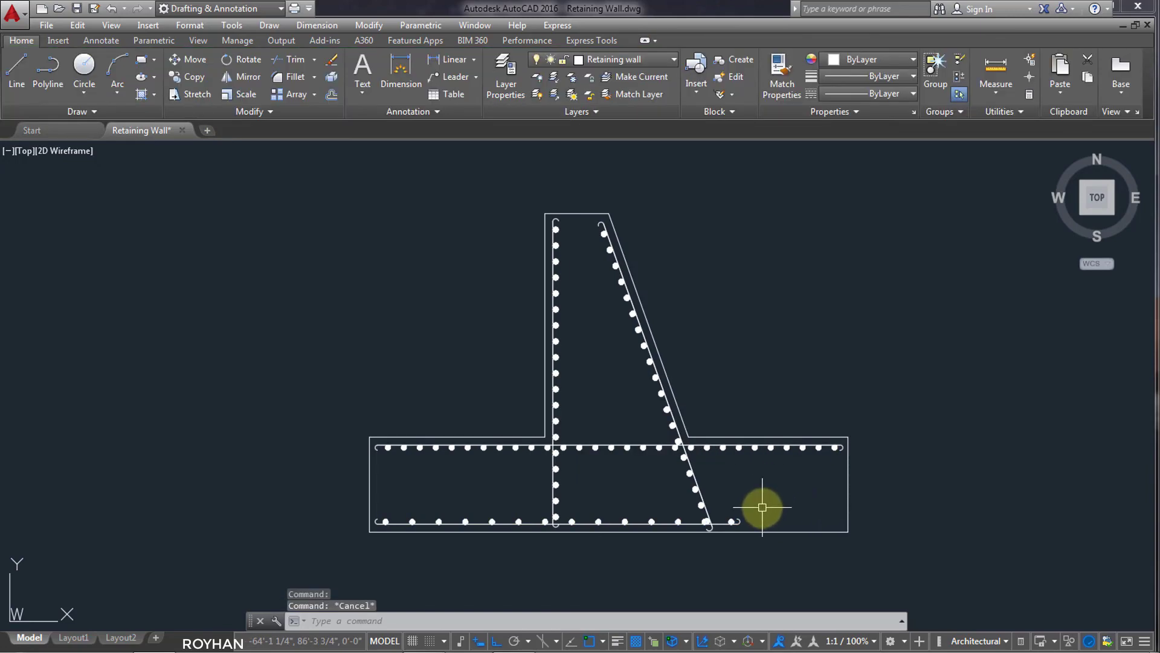